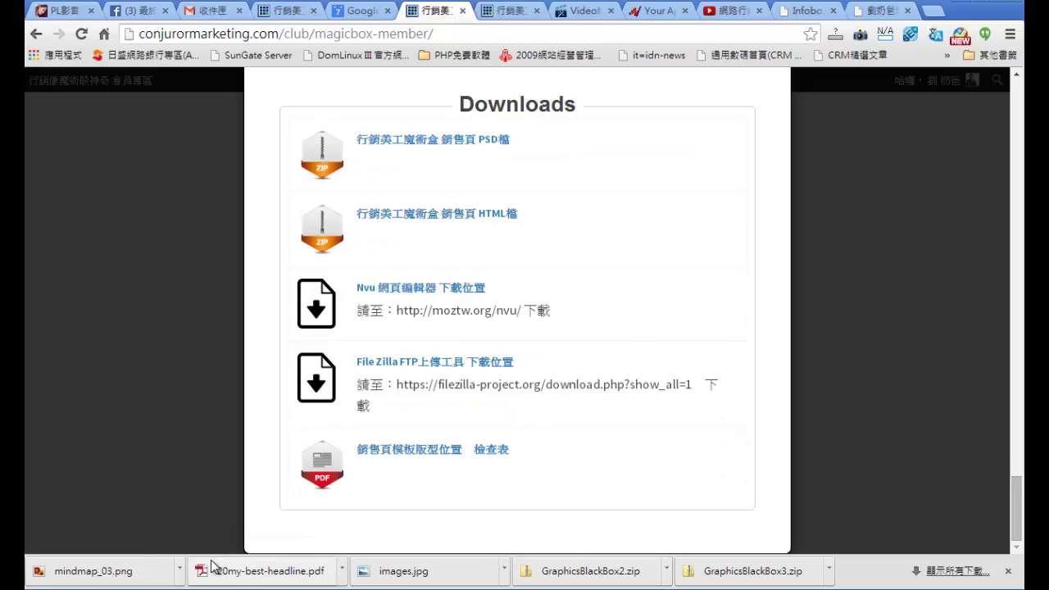
# Step: Open the ToDoList 銷售頁懶人包 folder in Explorer and position the window beside the downloads
pyautogui.hotkey('alt', 'Tab')
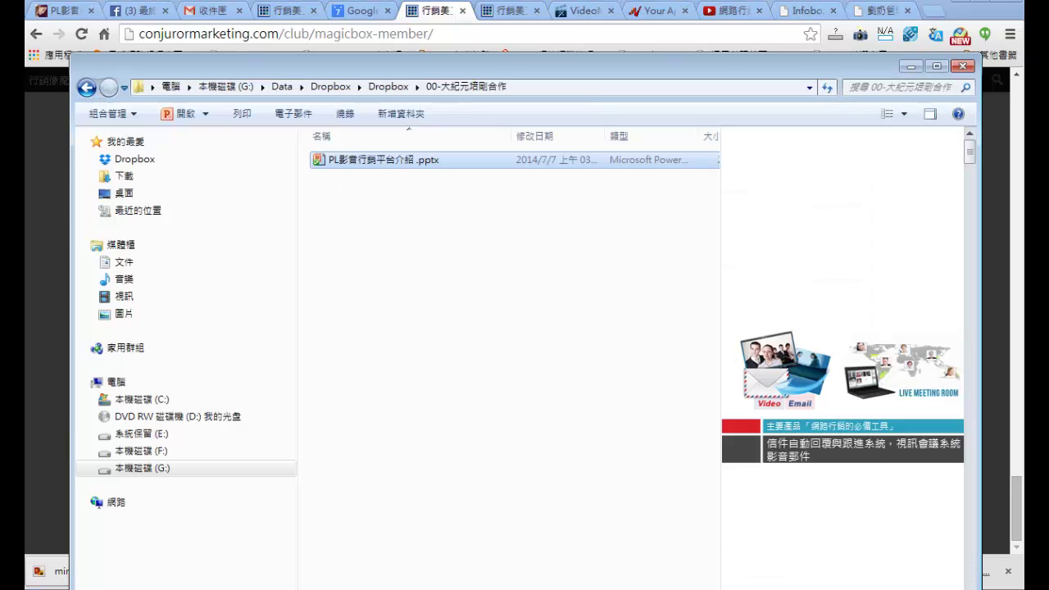
pyautogui.hotkey('alt', 'Tab')
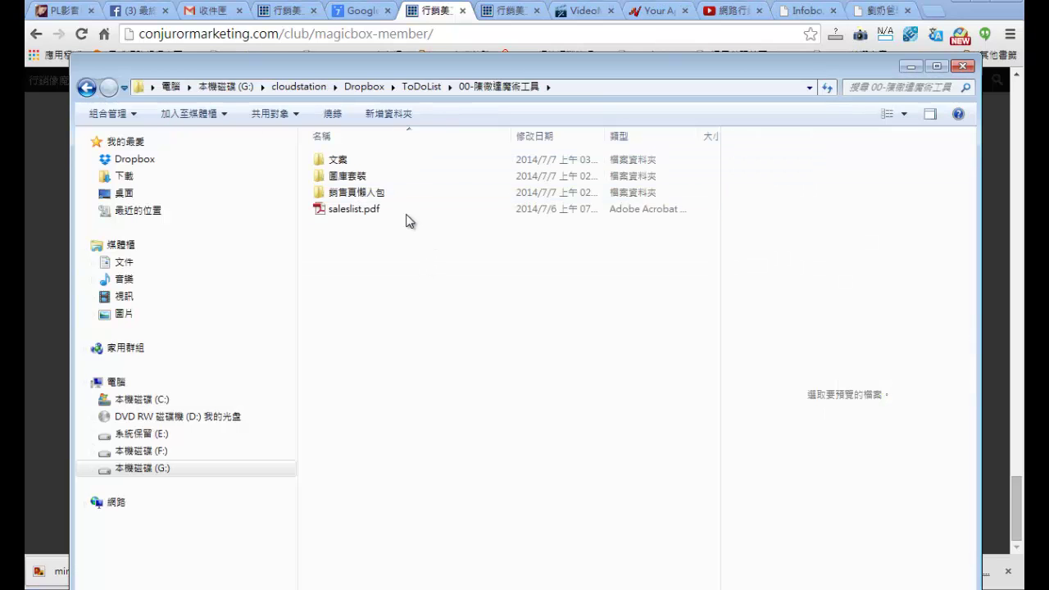
pyautogui.moveTo(434, 70); pyautogui.dragTo(399, 20)
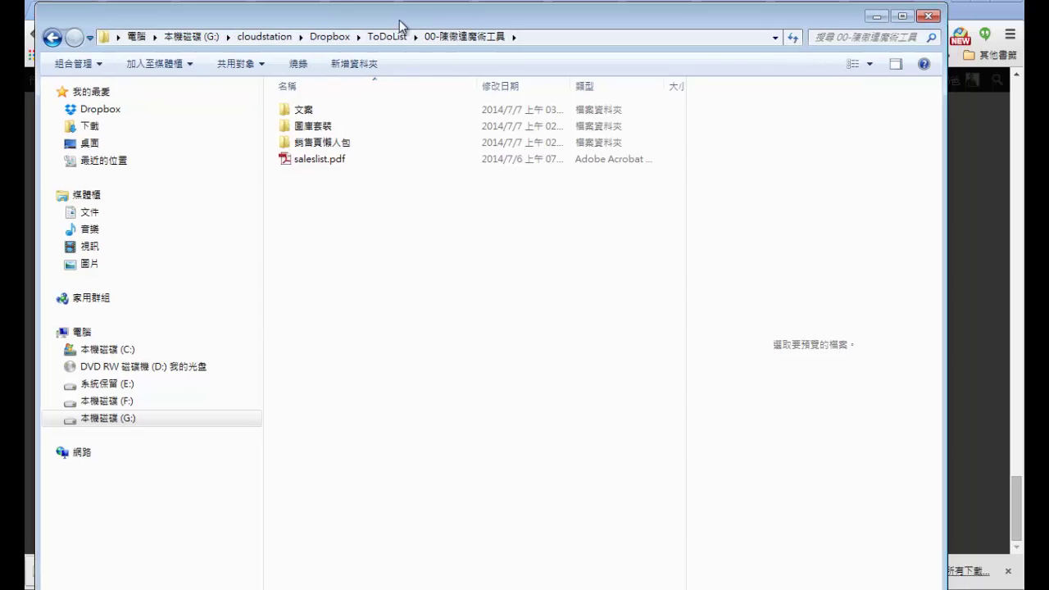
pyautogui.doubleClick(330, 142)
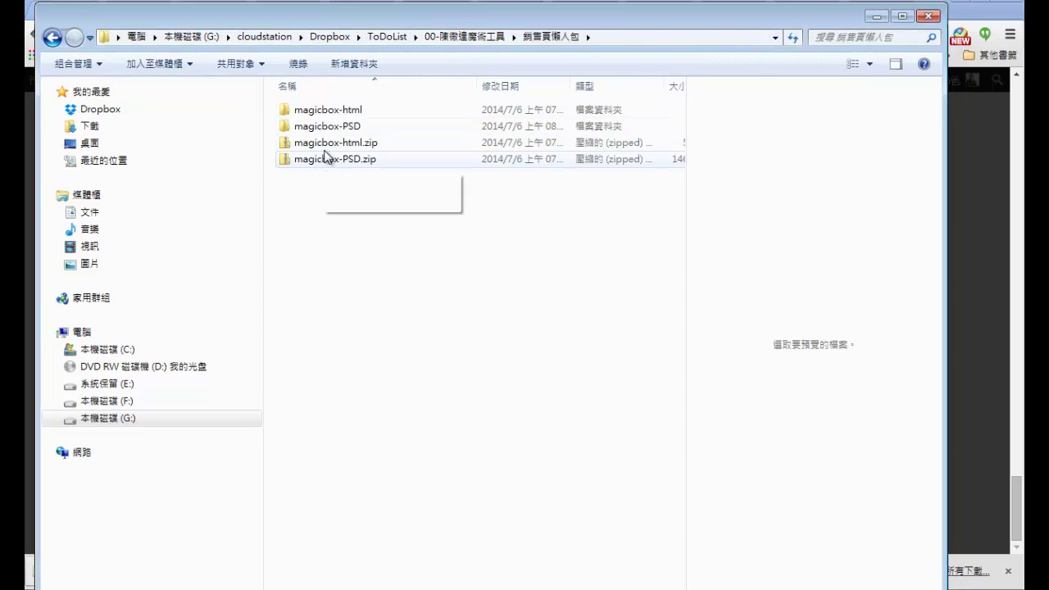
pyautogui.moveTo(432, 29); pyautogui.dragTo(567, 302)
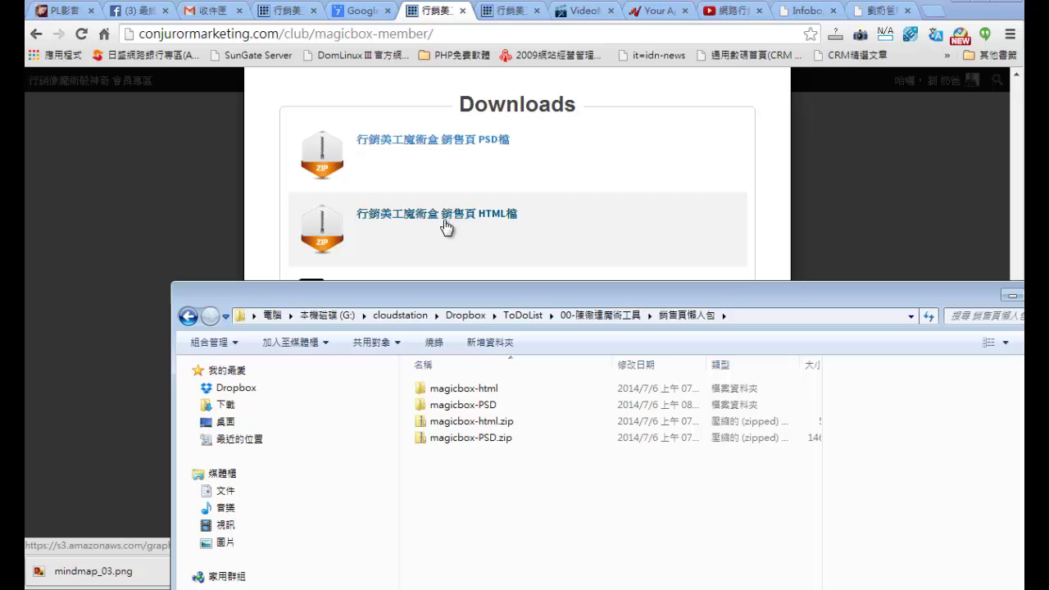
pyautogui.moveTo(442, 301); pyautogui.dragTo(428, 195)
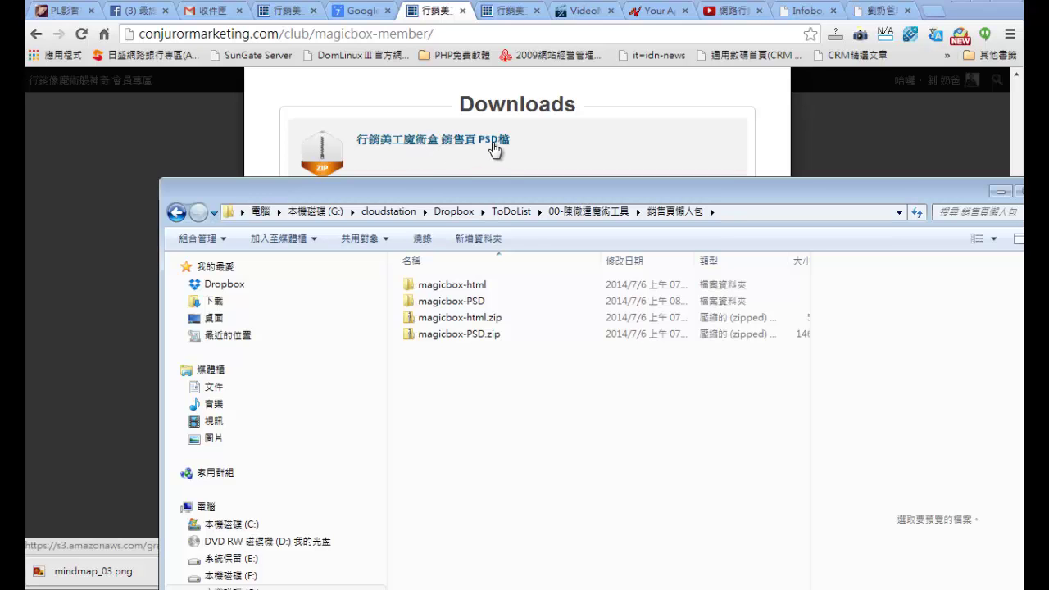
pyautogui.moveTo(542, 195); pyautogui.dragTo(494, 140)
# Step: Open magicbox-PSD\PSD and select allproductshowcase.psd
pyautogui.click(425, 250)
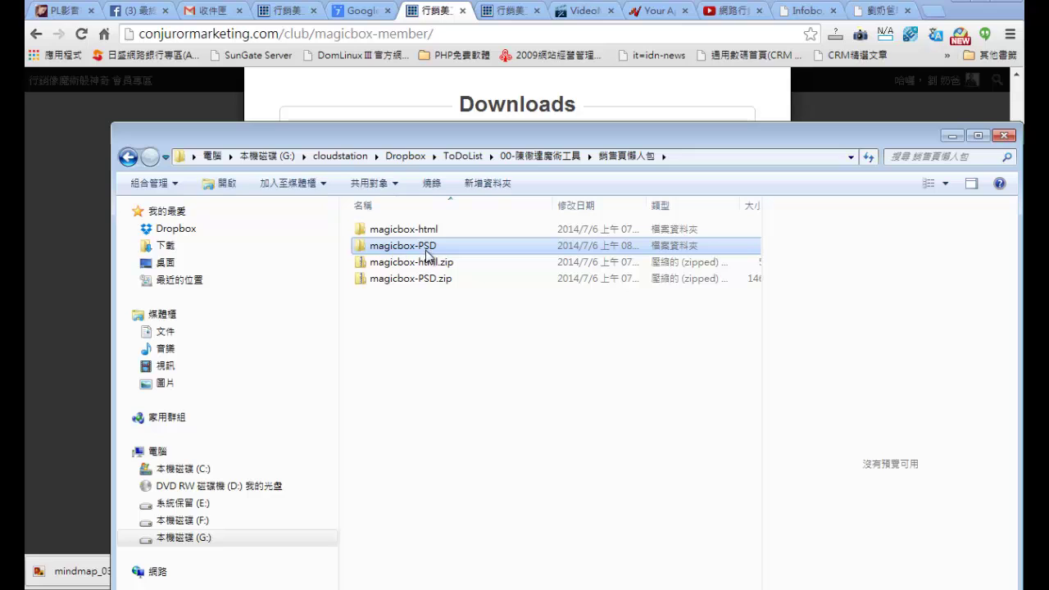
pyautogui.doubleClick(414, 248)
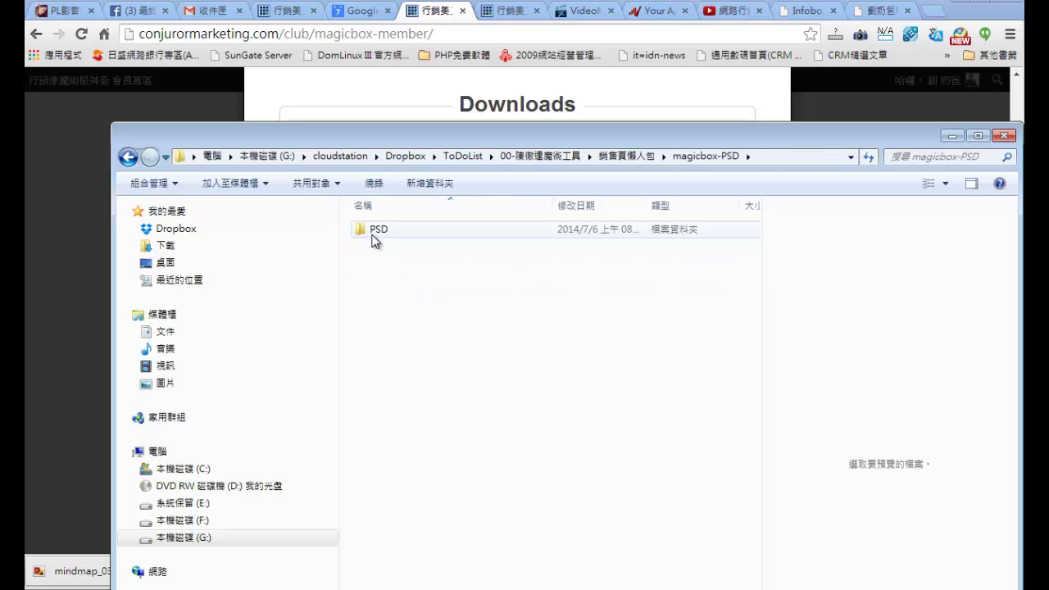
pyautogui.doubleClick(376, 238)
pyautogui.click(389, 328)
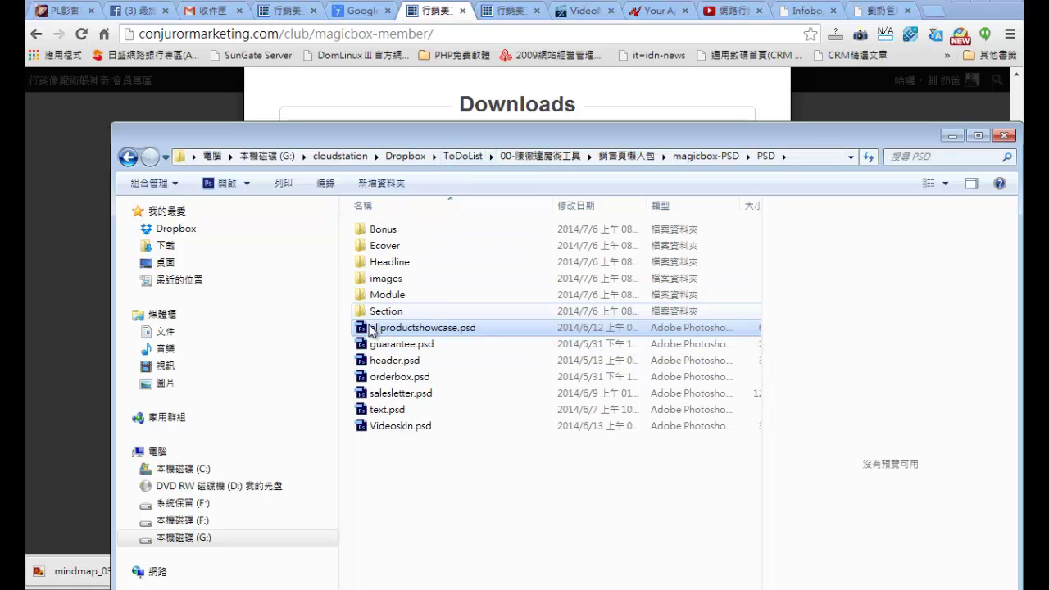
# Step: Open allproductshowcase.psd and move the ebook cover and dark Magicbox box up and left
pyautogui.doubleClick(367, 329)
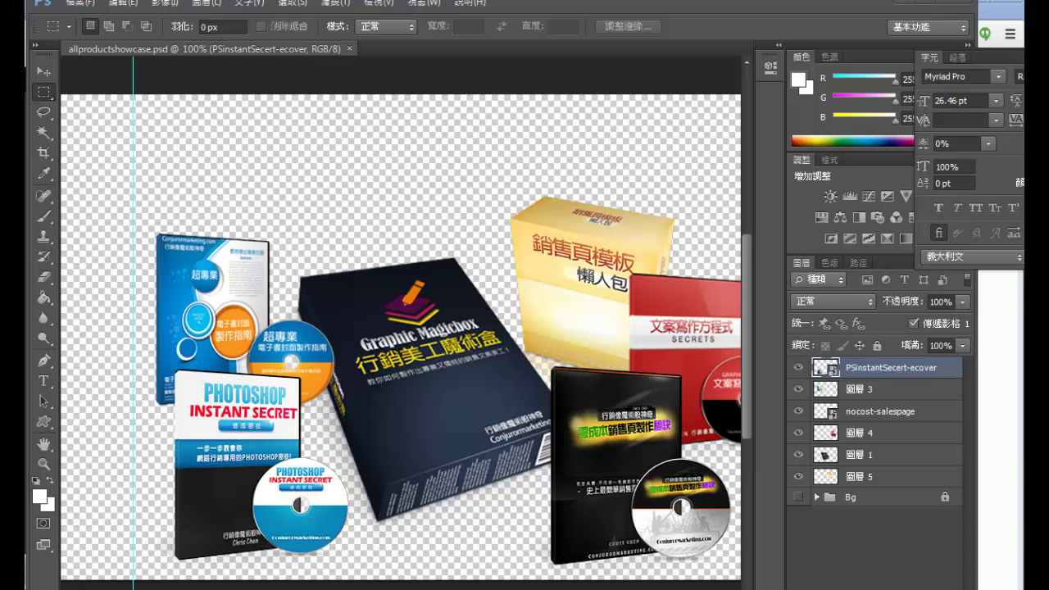
pyautogui.click(845, 396)
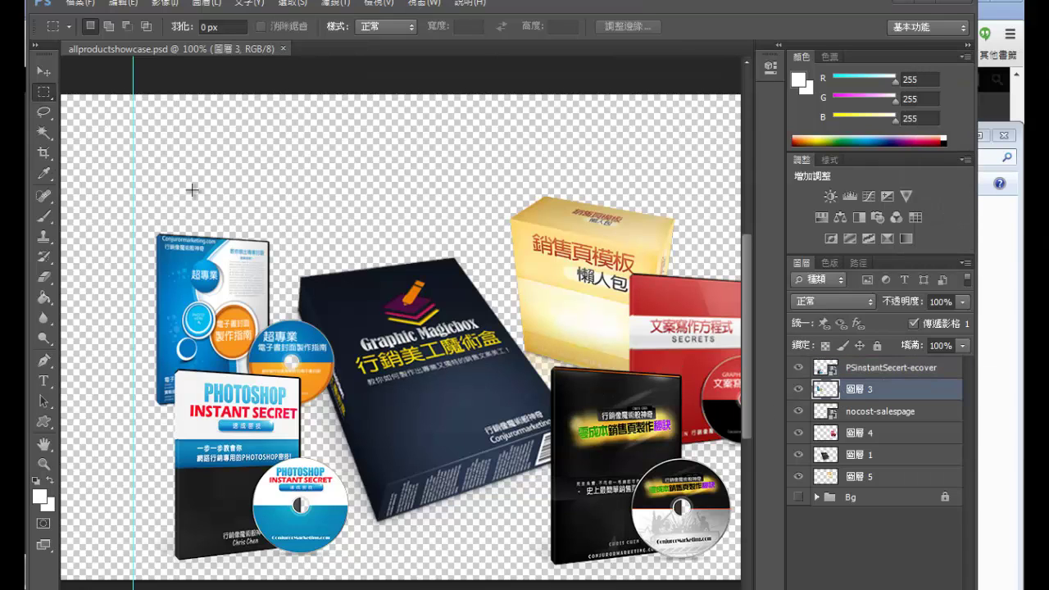
pyautogui.click(43, 73)
pyautogui.moveTo(196, 269); pyautogui.dragTo(187, 242)
pyautogui.click(392, 366)
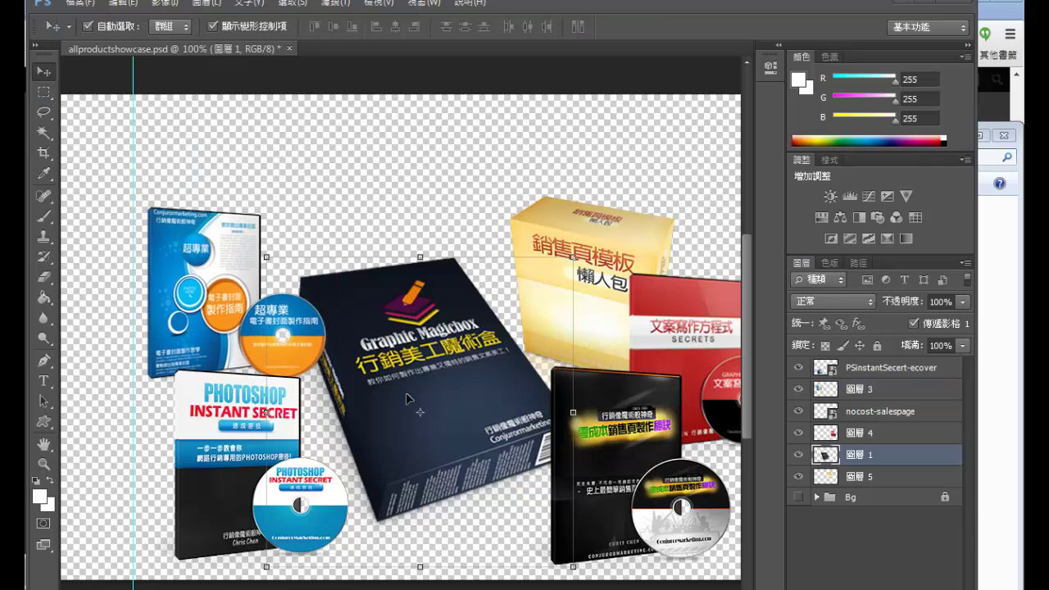
pyautogui.moveTo(405, 394); pyautogui.dragTo(389, 336)
# Step: Pull the yellow, red and black product boxes into the group, then minimize Photoshop
pyautogui.click(589, 306)
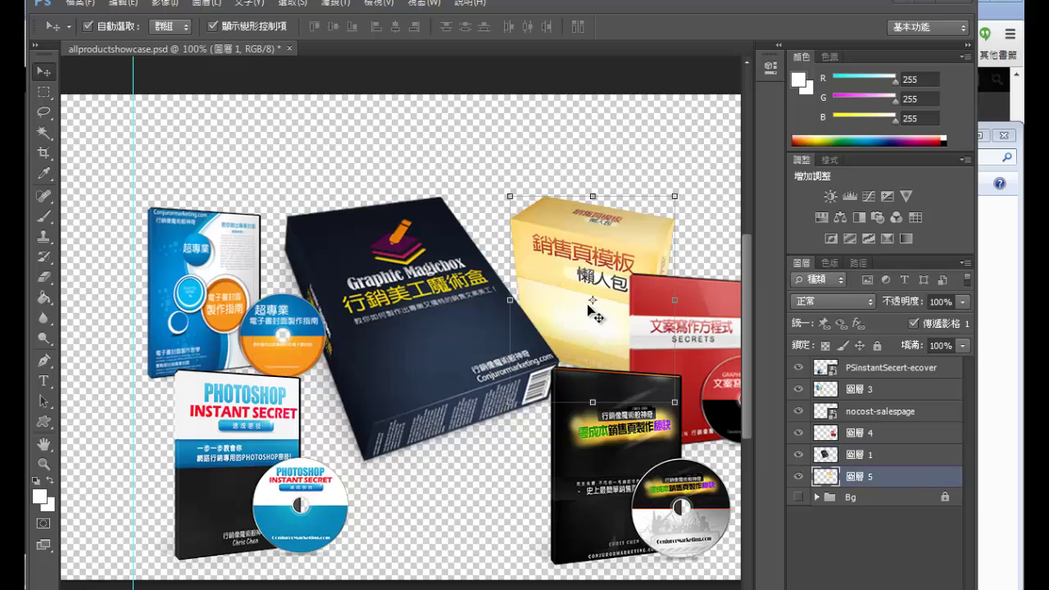
pyautogui.moveTo(590, 311); pyautogui.dragTo(598, 276)
pyautogui.click(664, 339)
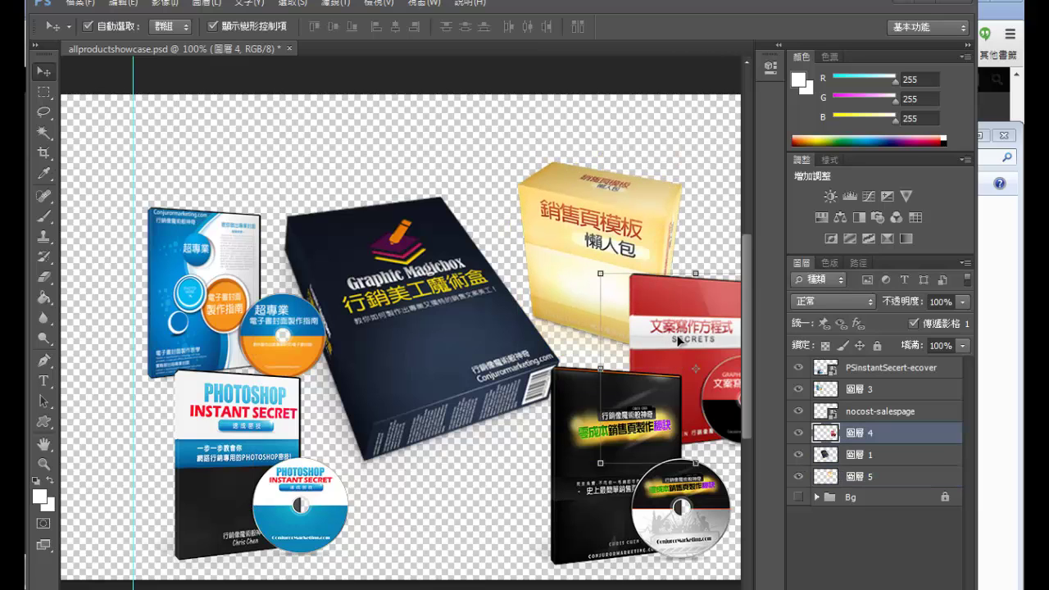
pyautogui.moveTo(664, 339); pyautogui.dragTo(624, 337)
pyautogui.click(257, 425)
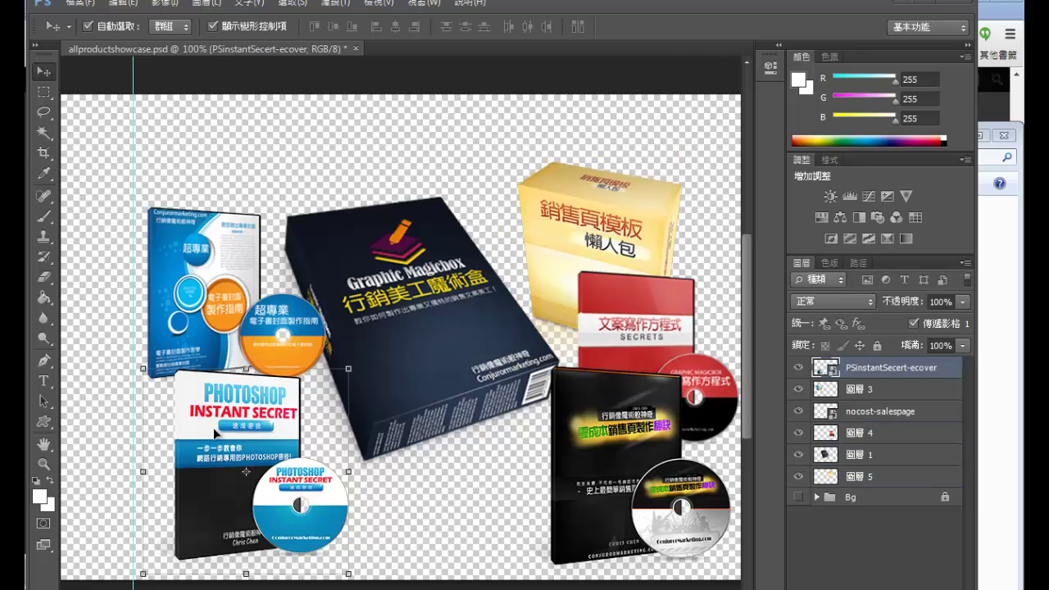
pyautogui.click(620, 512)
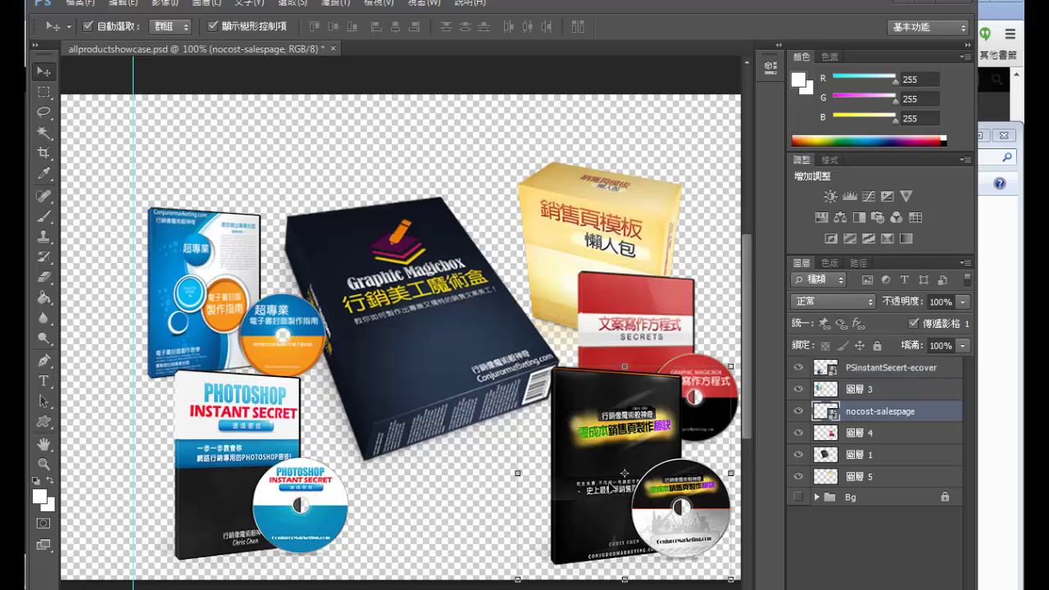
pyautogui.moveTo(613, 488); pyautogui.dragTo(588, 482)
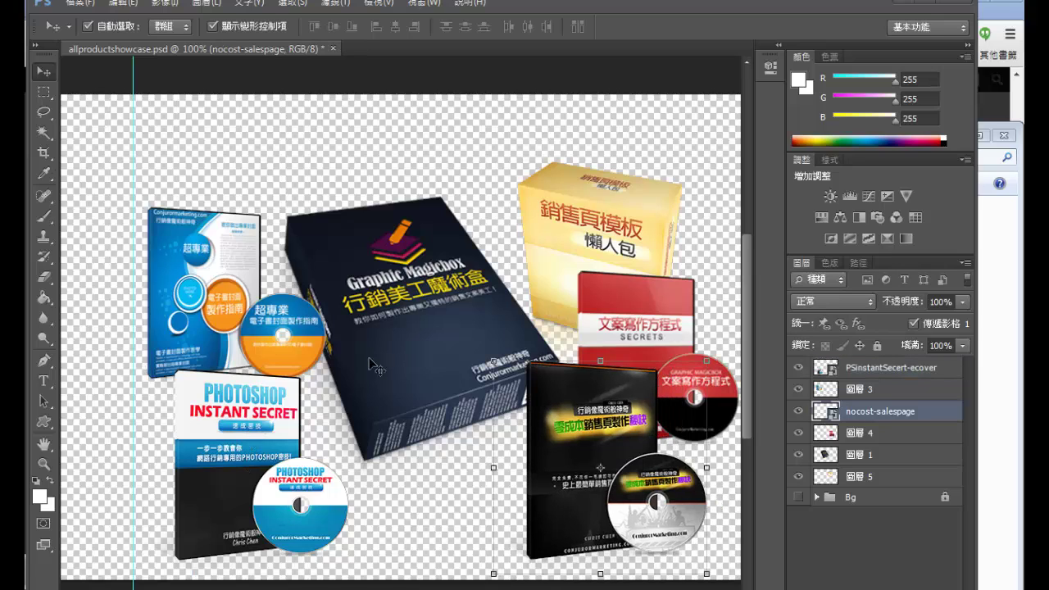
pyautogui.click(901, 2)
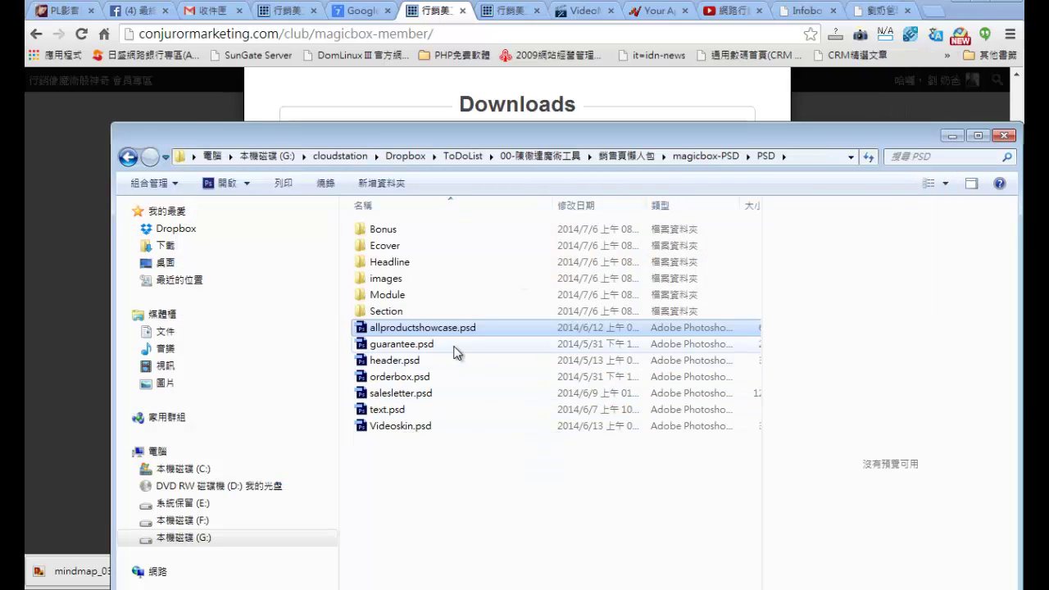
# Step: Open header.psd, move the headline block lower and the Header group up, then minimize Photoshop
pyautogui.click(390, 366)
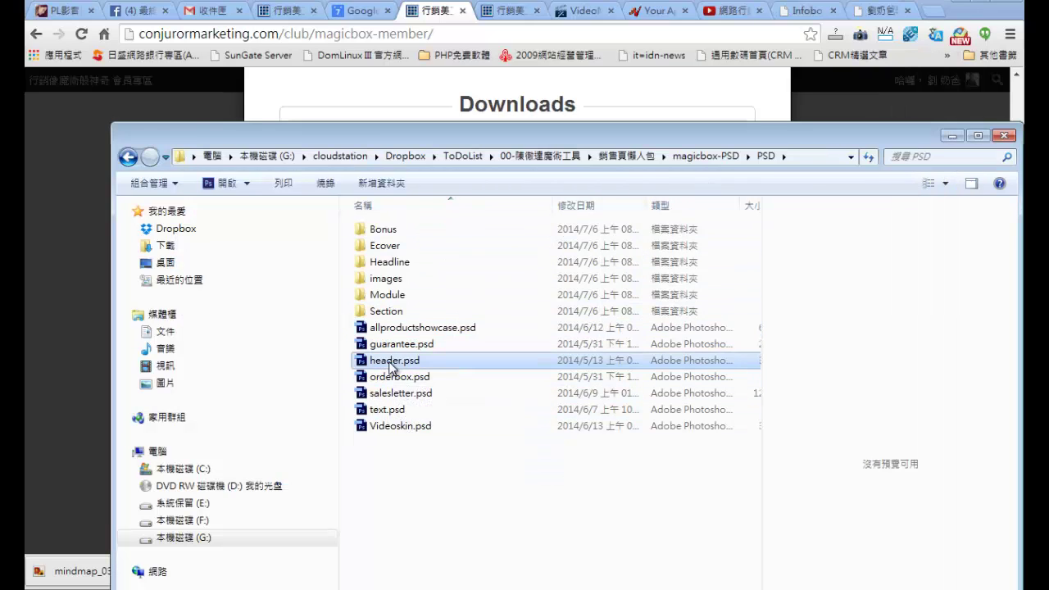
pyautogui.doubleClick(390, 363)
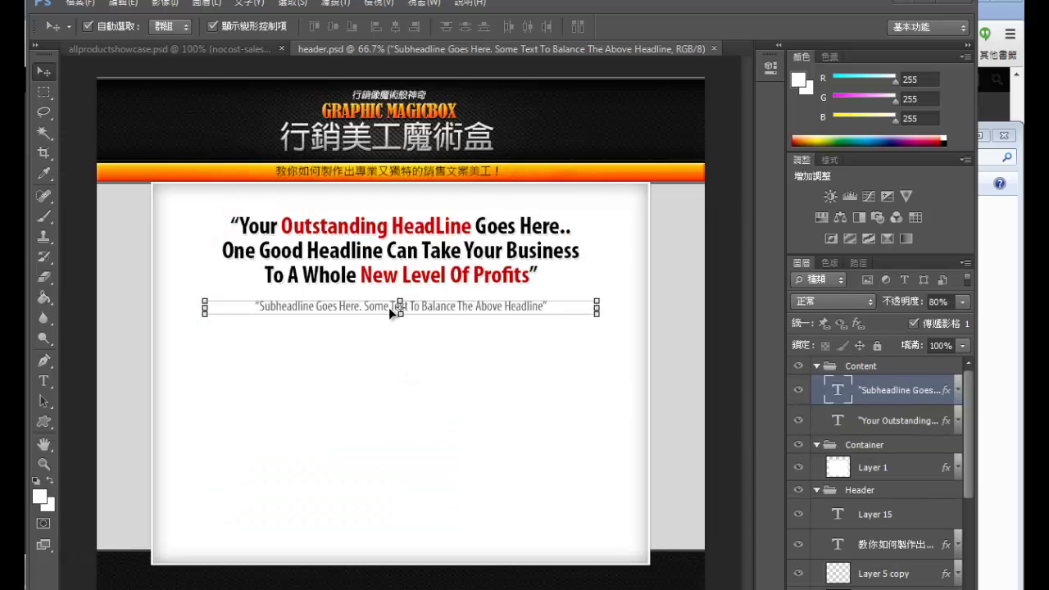
pyautogui.moveTo(389, 307); pyautogui.dragTo(396, 334)
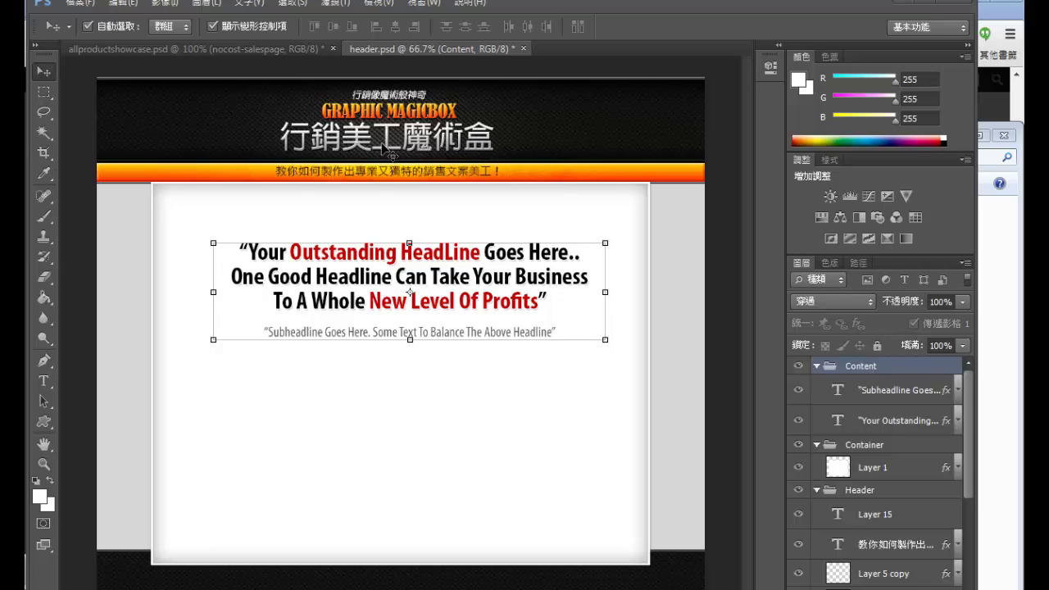
pyautogui.moveTo(385, 148)
pyautogui.mouseDown()
pyautogui.moveTo(401, 204)
pyautogui.moveTo(376, 134)
pyautogui.moveTo(391, 136)
pyautogui.mouseUp()
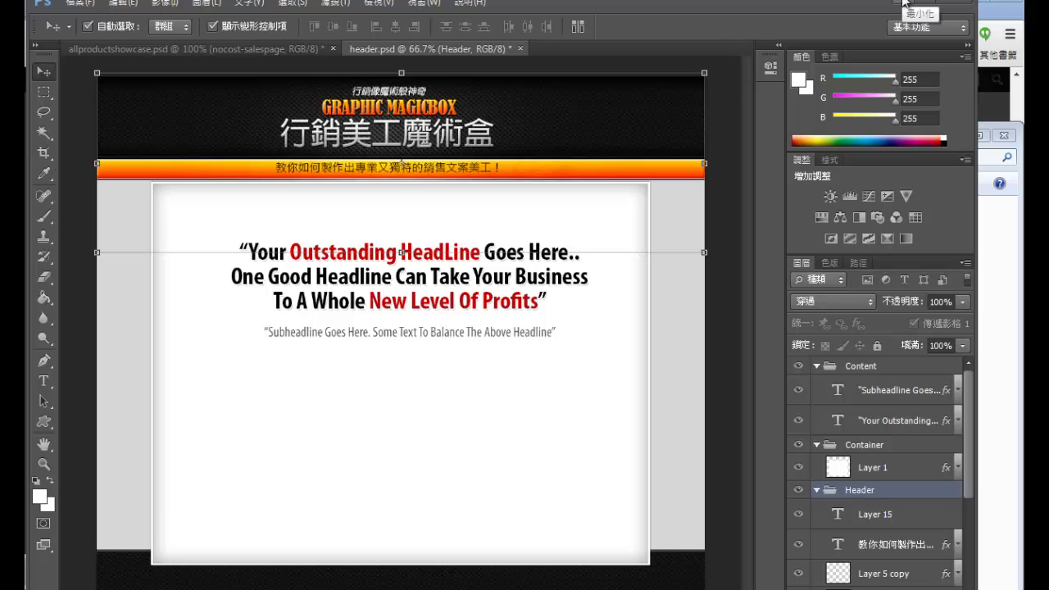
pyautogui.click(905, 2)
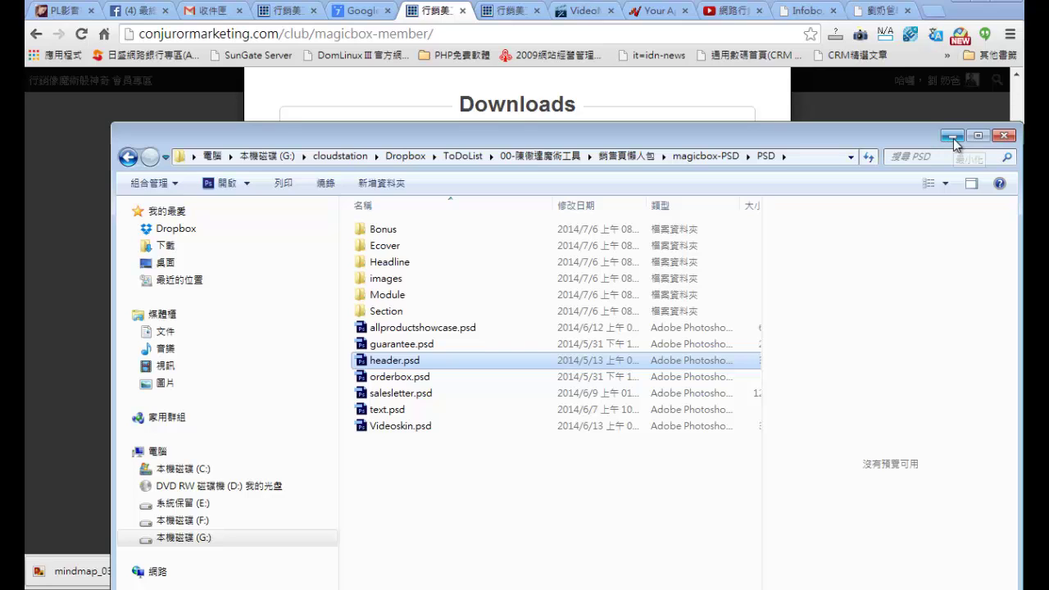
# Step: Reposition the PSD folder window, then minimize it to reveal Chrome's Downloads list
pyautogui.moveTo(937, 141); pyautogui.dragTo(882, 140)
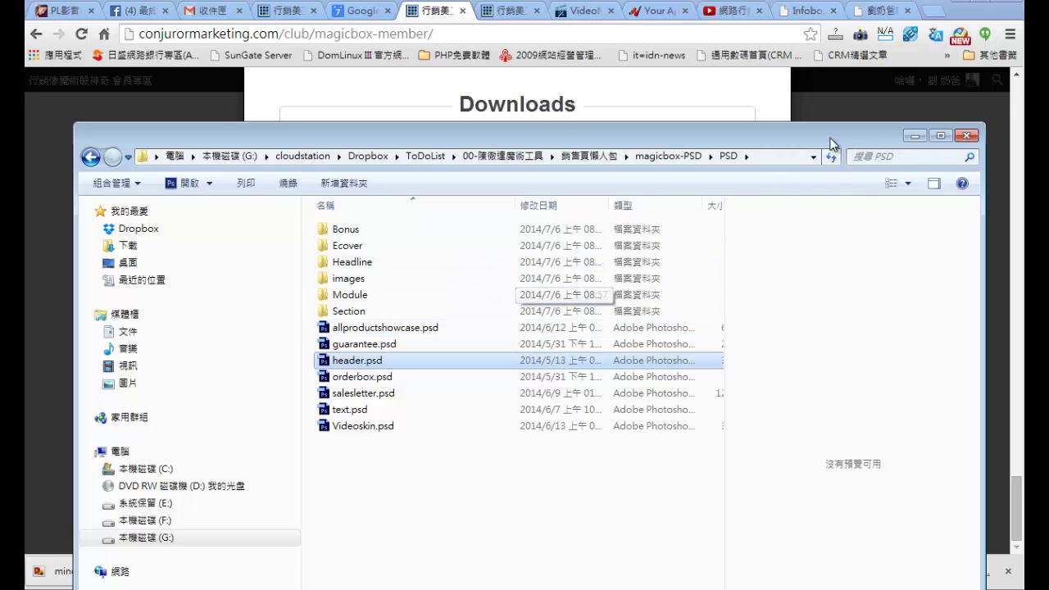
pyautogui.moveTo(798, 141); pyautogui.dragTo(802, 121)
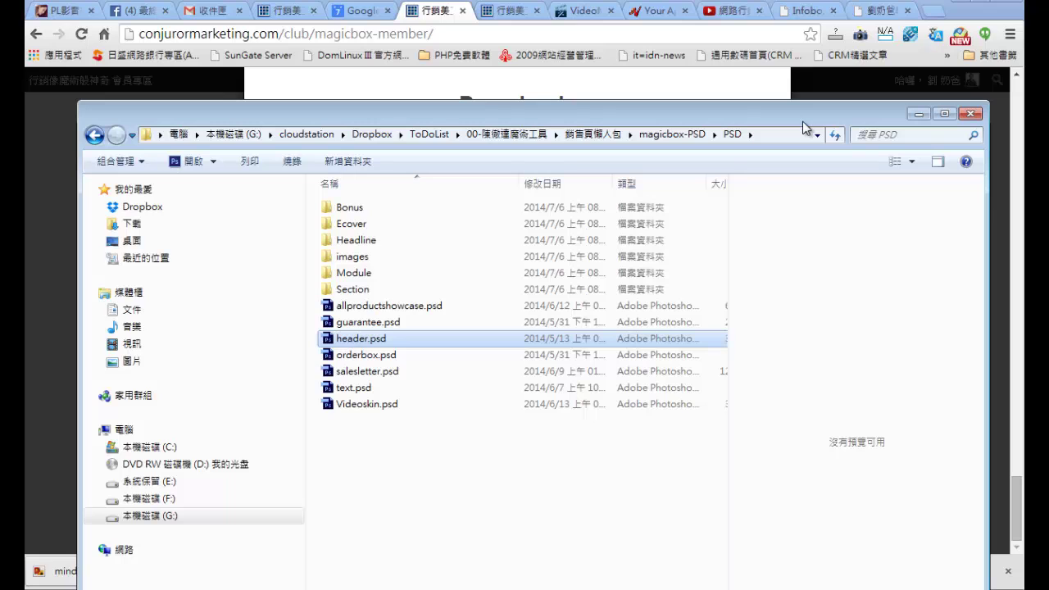
pyautogui.moveTo(881, 121); pyautogui.dragTo(873, 135)
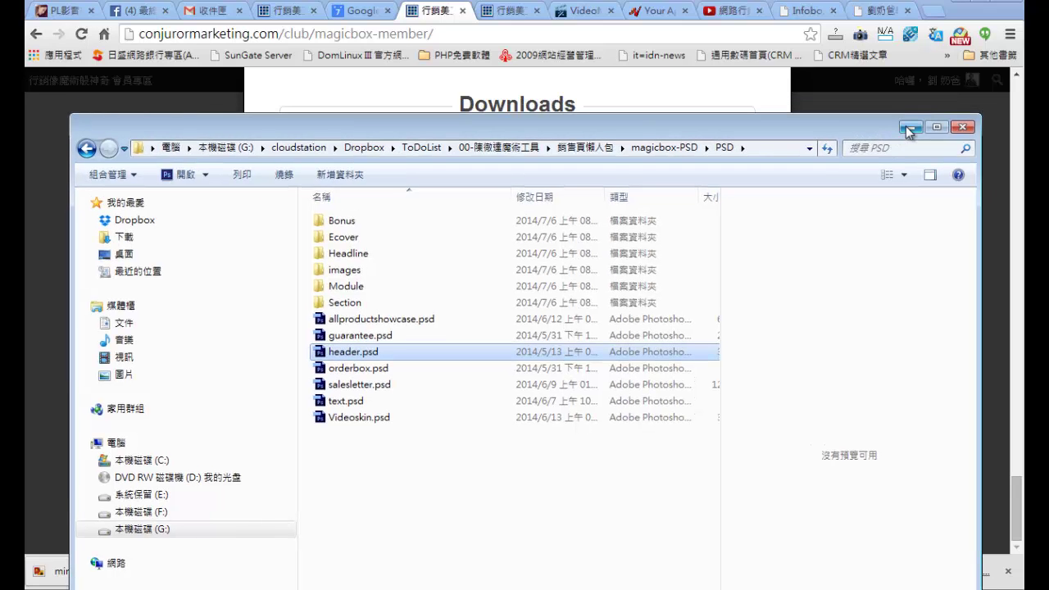
pyautogui.click(910, 128)
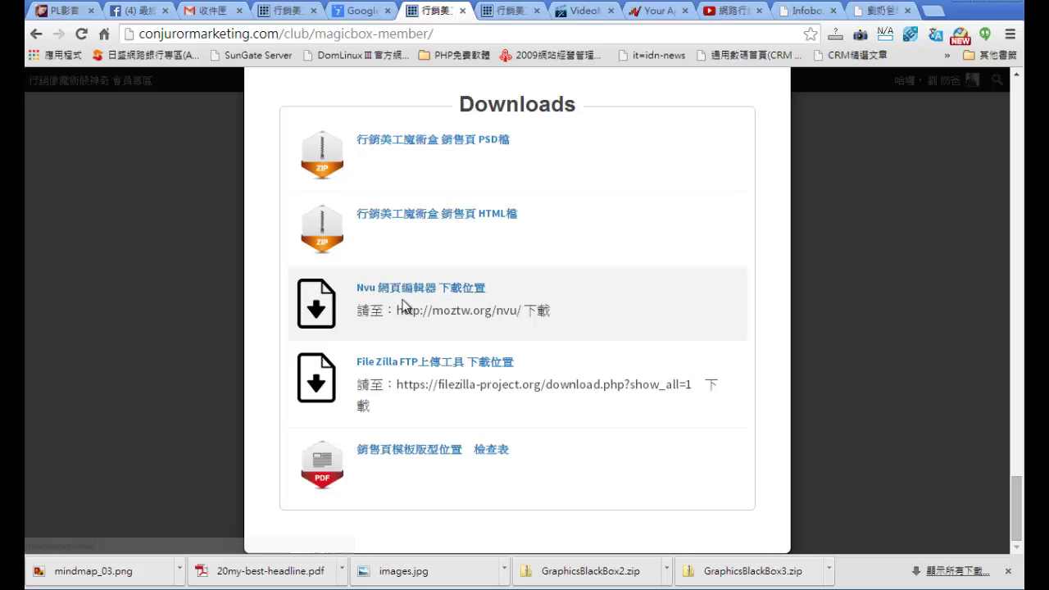
# Step: Scroll through the members area's tutorial videos and Downloads list
pyautogui.scroll(9, 661, 374)
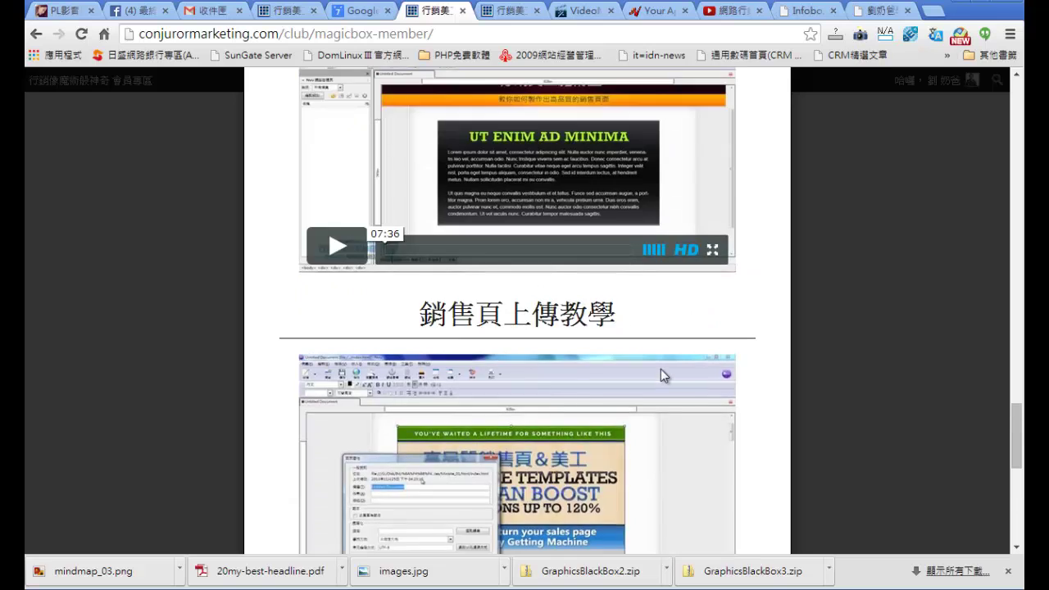
pyautogui.scroll(1, 660, 375)
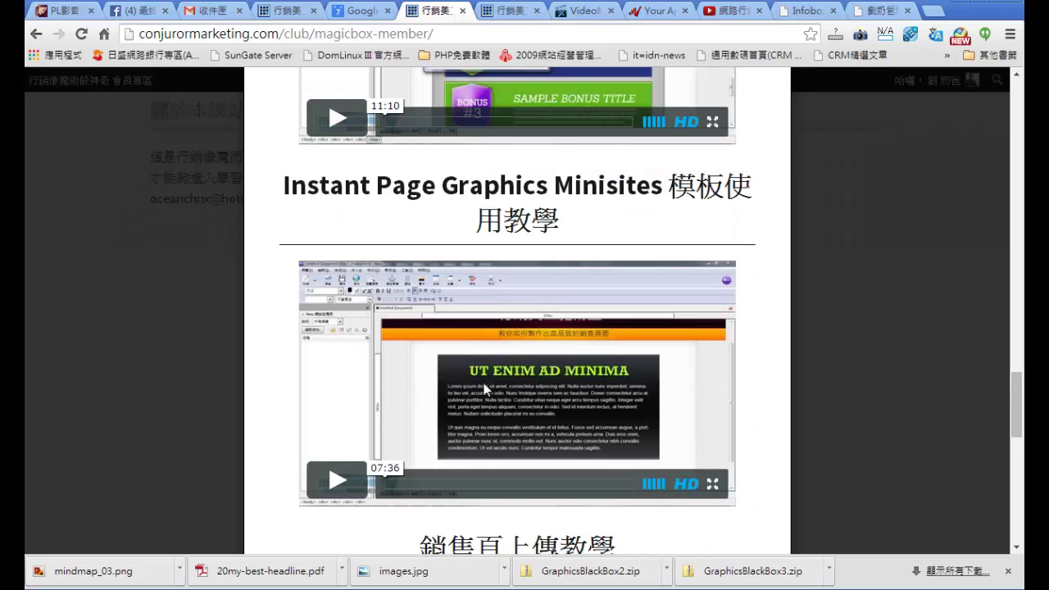
pyautogui.scroll(3, 484, 383)
pyautogui.scroll(-3, 440, 308)
pyautogui.scroll(-3, 578, 345)
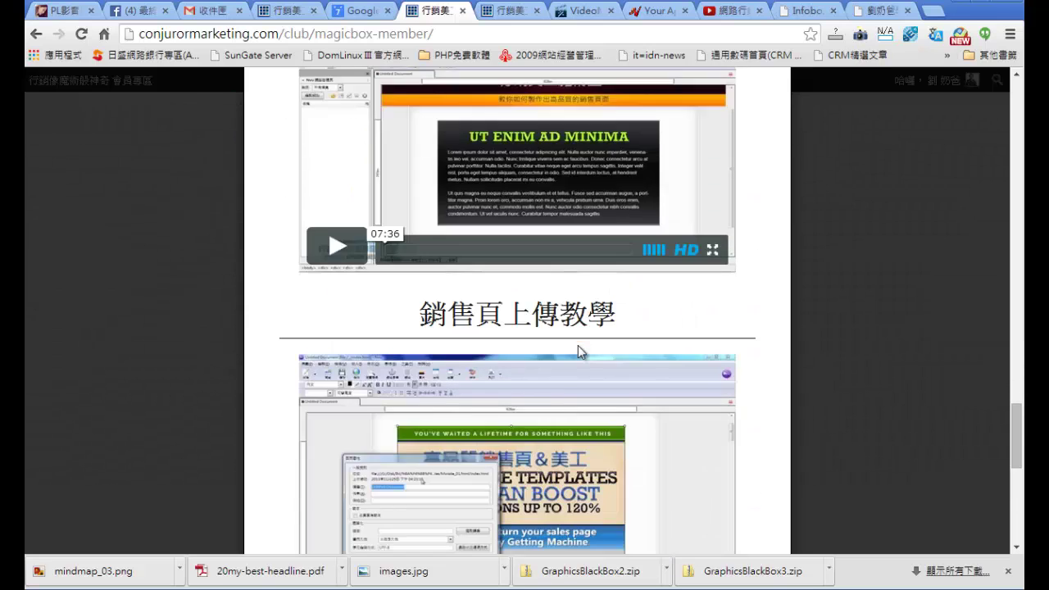
pyautogui.scroll(-2, 578, 345)
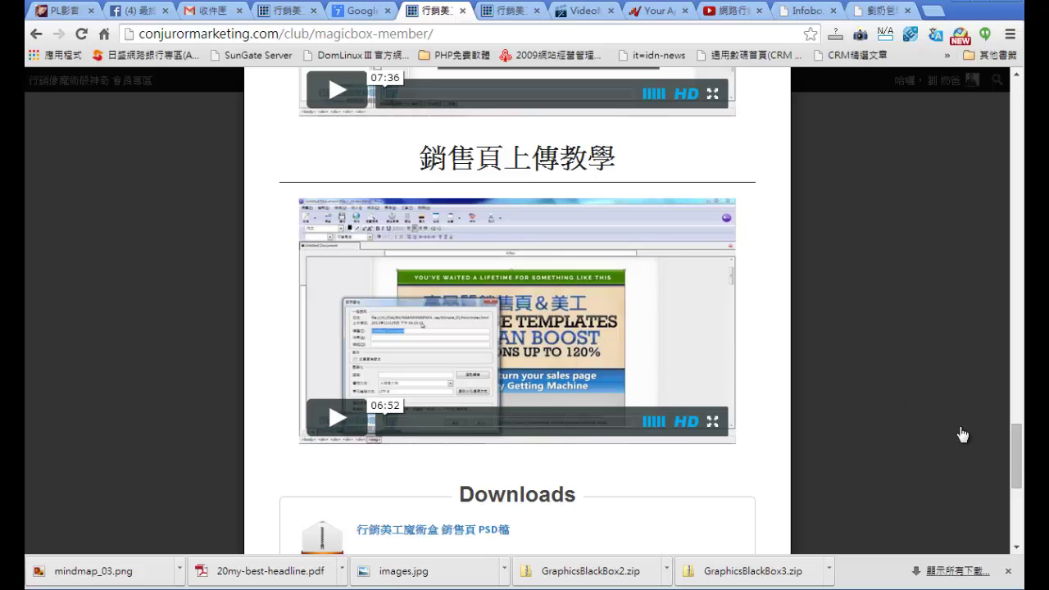
pyautogui.moveTo(1020, 461); pyautogui.dragTo(1017, 493)
pyautogui.scroll(-1, 1016, 493)
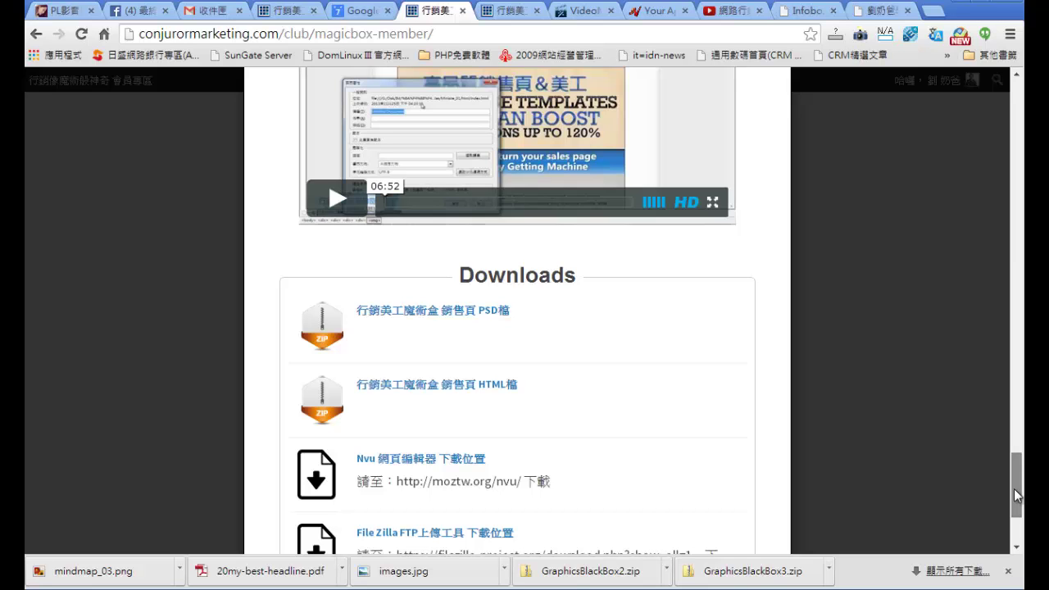
pyautogui.moveTo(1016, 494); pyautogui.dragTo(1010, 455)
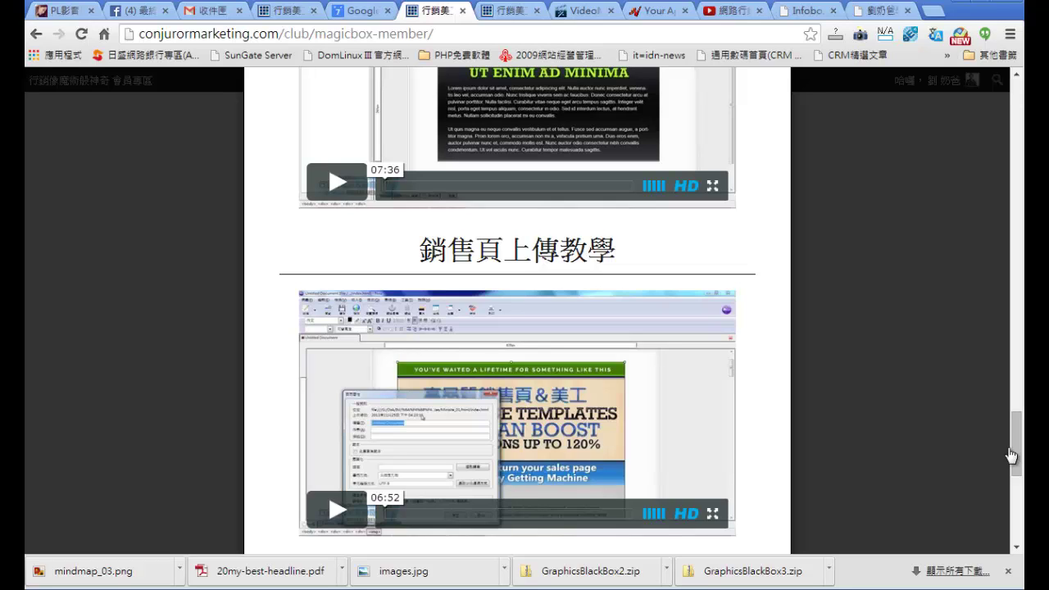
pyautogui.moveTo(1020, 442); pyautogui.dragTo(1001, 510)
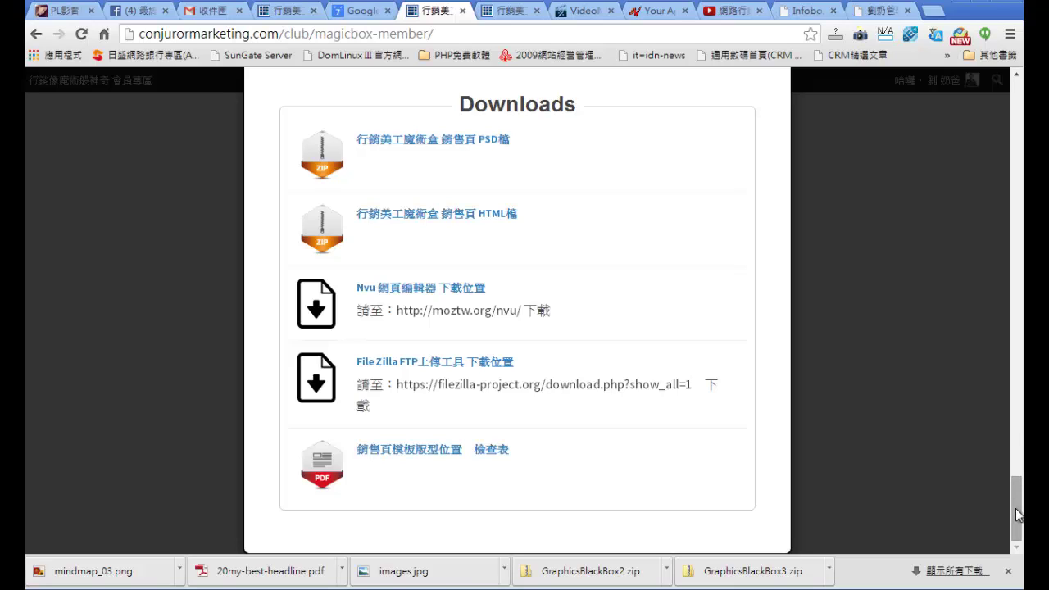
pyautogui.moveTo(1017, 514); pyautogui.dragTo(997, 360)
# Step: Dismiss the tutorials popup and return to the top of the members page
pyautogui.click(953, 368)
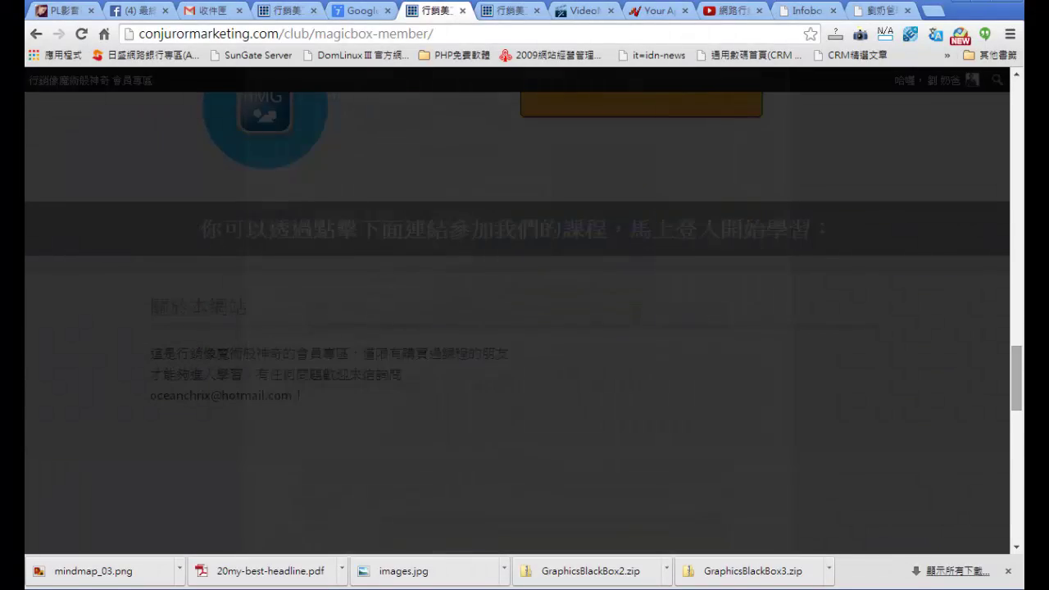
pyautogui.moveTo(1018, 406); pyautogui.dragTo(1021, 508)
pyautogui.moveTo(1022, 472); pyautogui.dragTo(1012, 117)
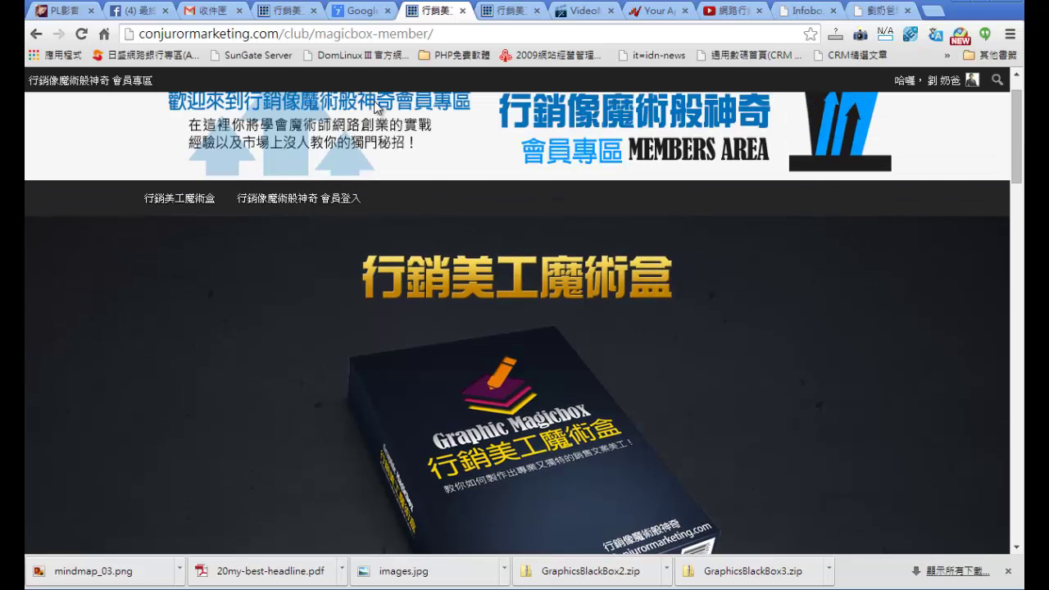
# Step: Switch to the Graphic Magicbox sales page and read down to the Yes! 投資我自己!! button
pyautogui.click(515, 12)
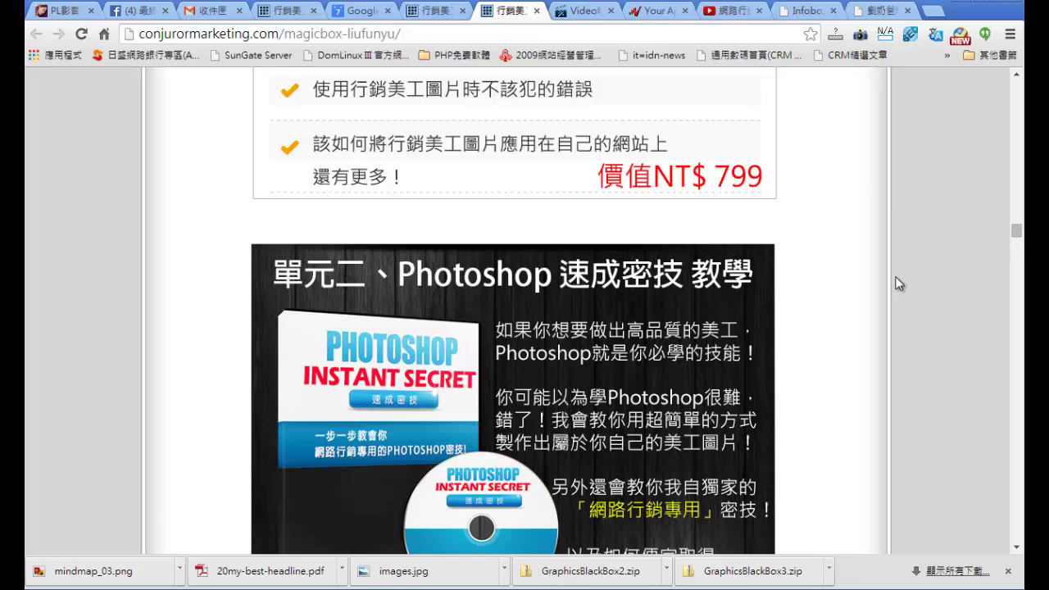
pyautogui.scroll(-12, 899, 283)
pyautogui.scroll(2, 899, 283)
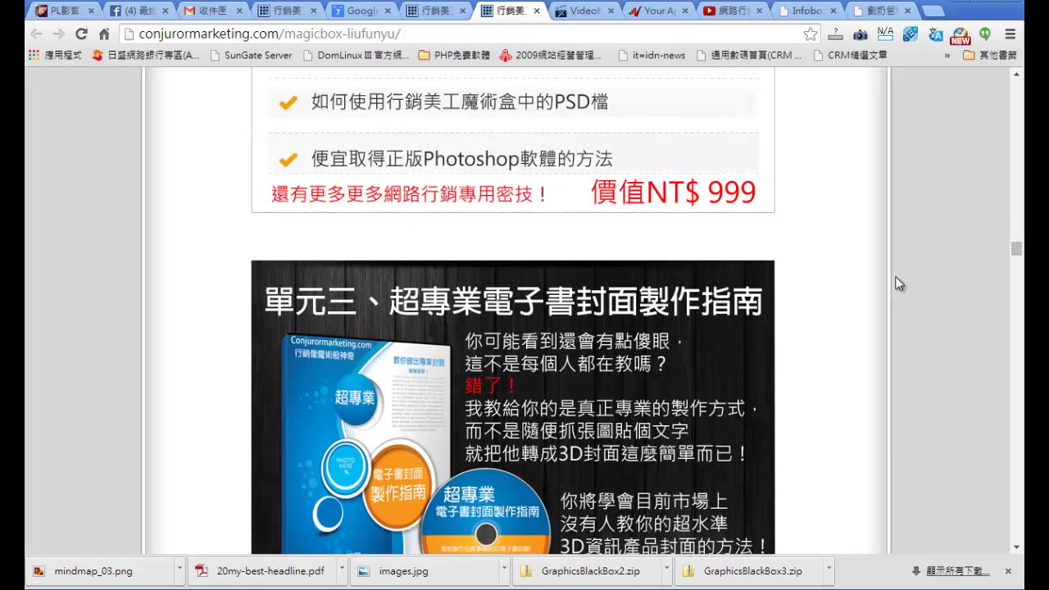
pyautogui.scroll(-6, 504, 296)
pyautogui.scroll(-5, 502, 288)
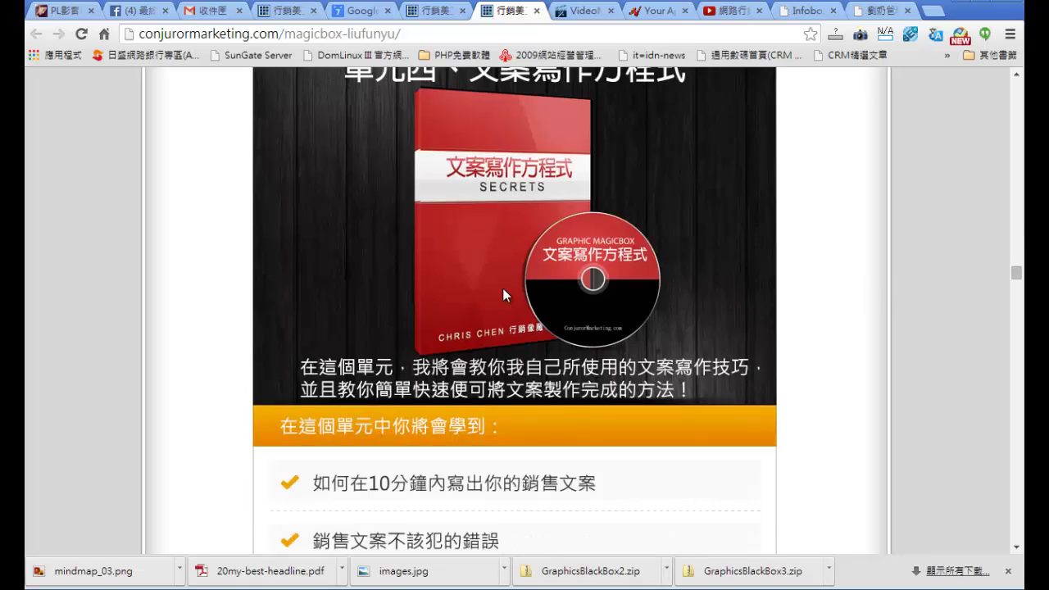
pyautogui.scroll(1, 503, 287)
pyautogui.scroll(-6, 524, 274)
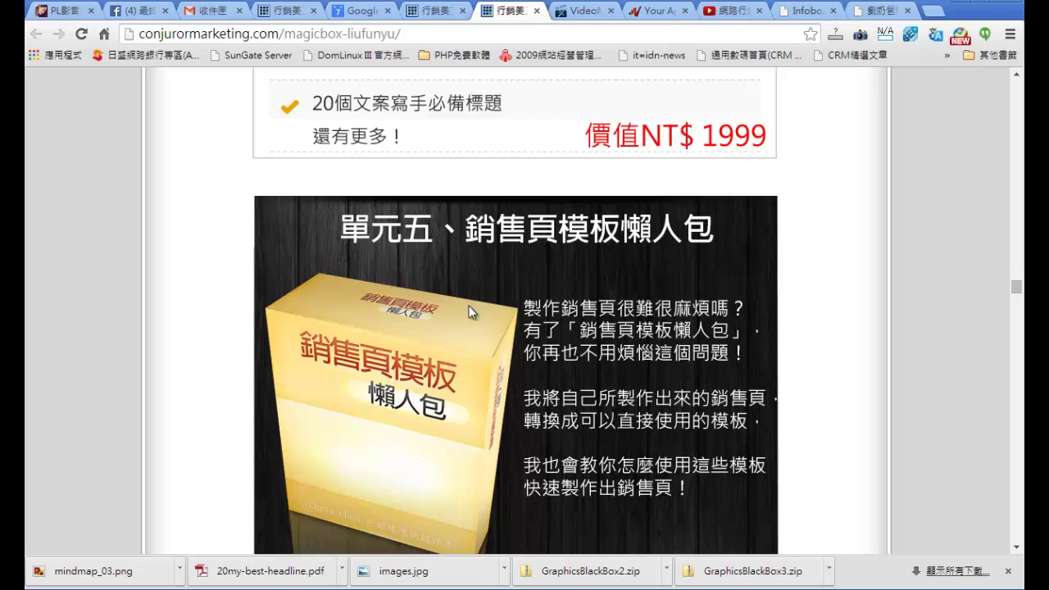
pyautogui.scroll(-10, 469, 306)
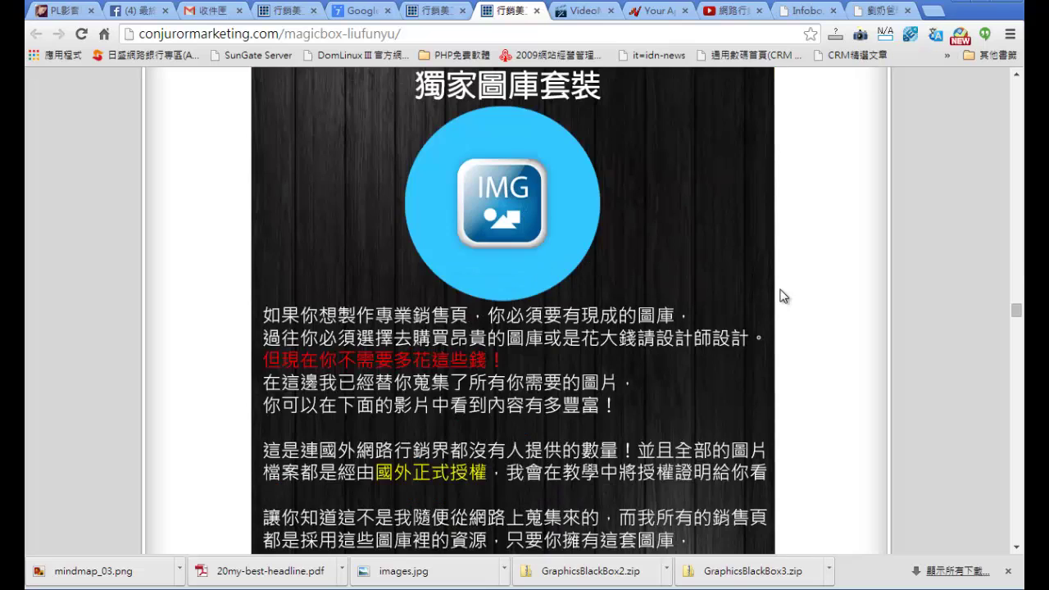
pyautogui.scroll(-5, 564, 275)
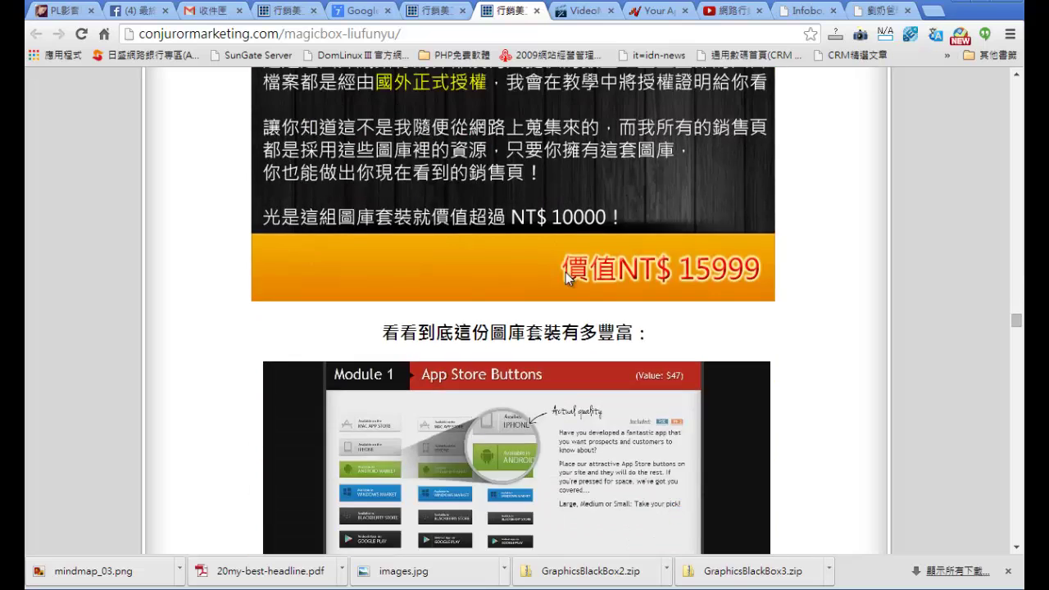
pyautogui.scroll(-2, 616, 275)
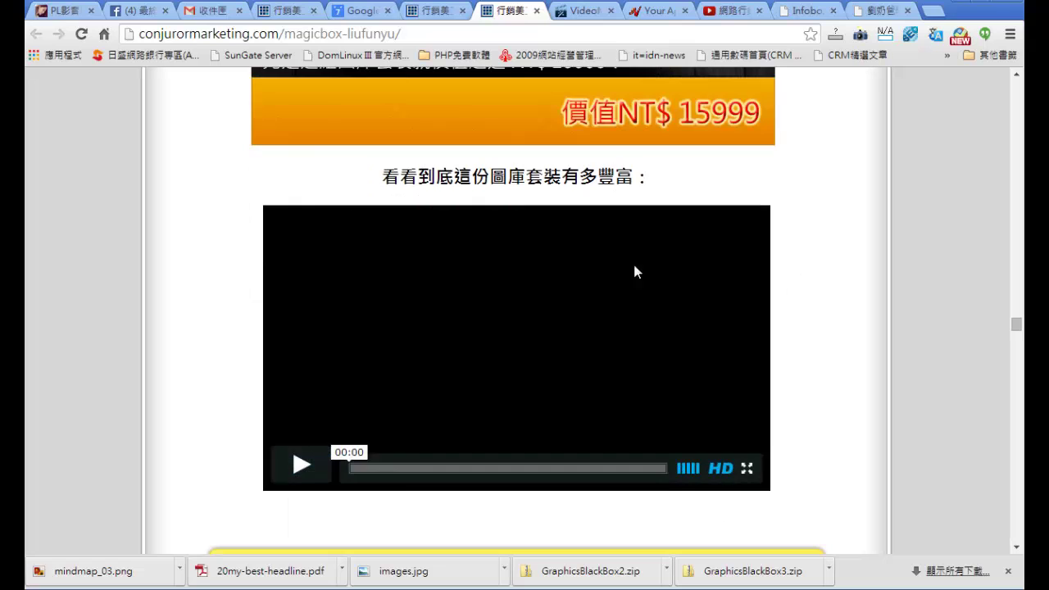
pyautogui.scroll(-5, 871, 336)
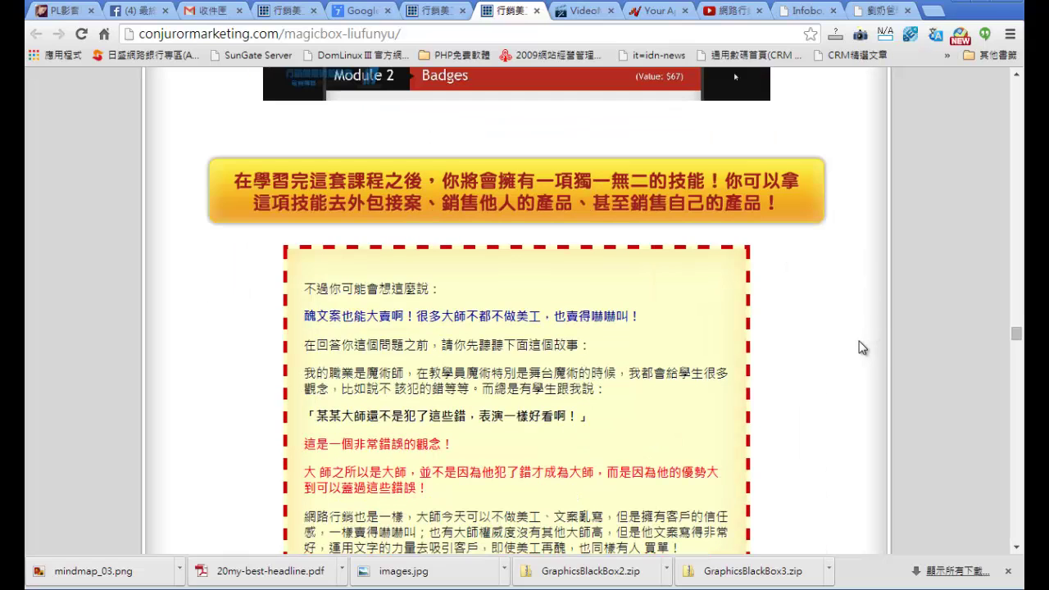
pyautogui.scroll(-3, 862, 348)
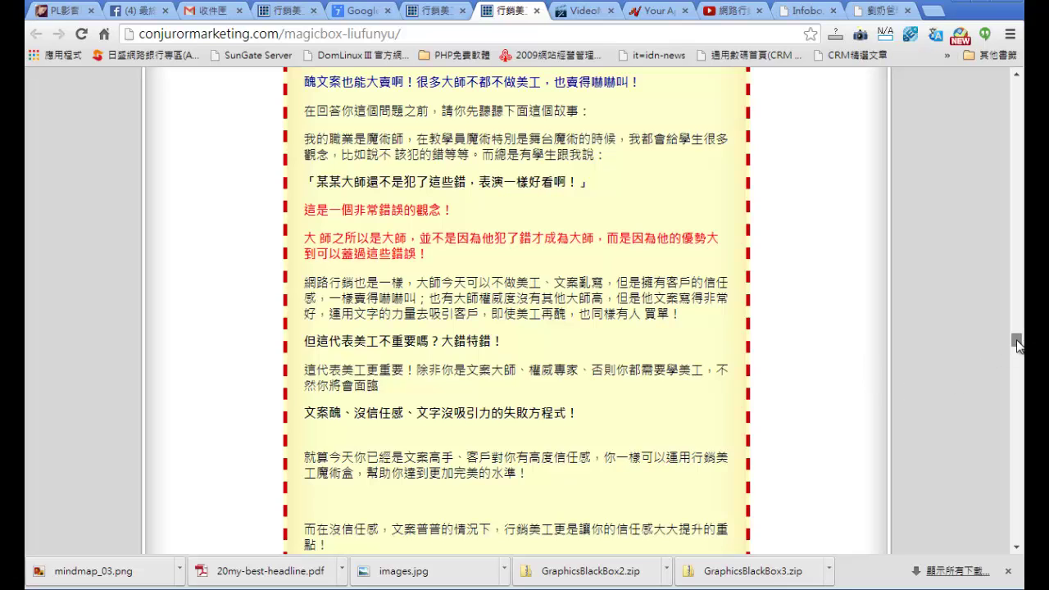
pyautogui.moveTo(1016, 341); pyautogui.dragTo(1016, 362)
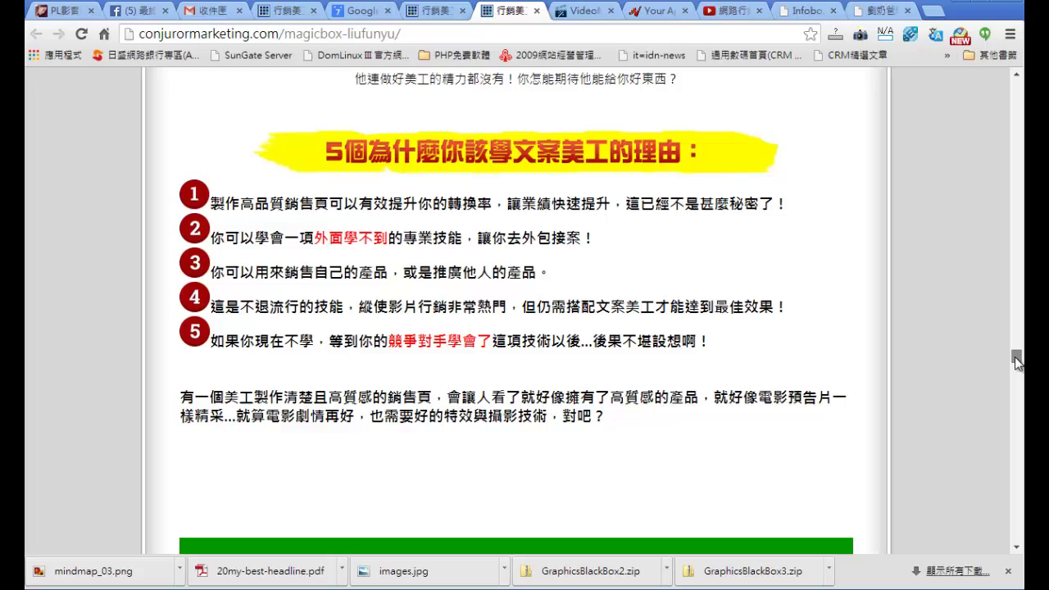
pyautogui.moveTo(1016, 363); pyautogui.dragTo(1018, 472)
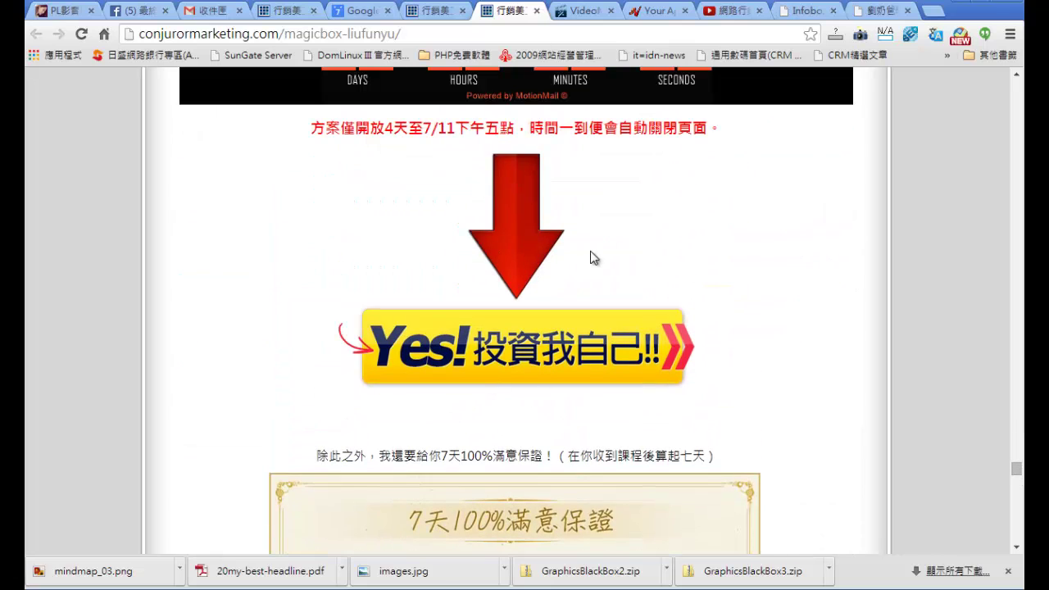
# Step: Start the Magicbox purchase and review the NT$ 8997 terms, payment options and ATM form
pyautogui.click(479, 358)
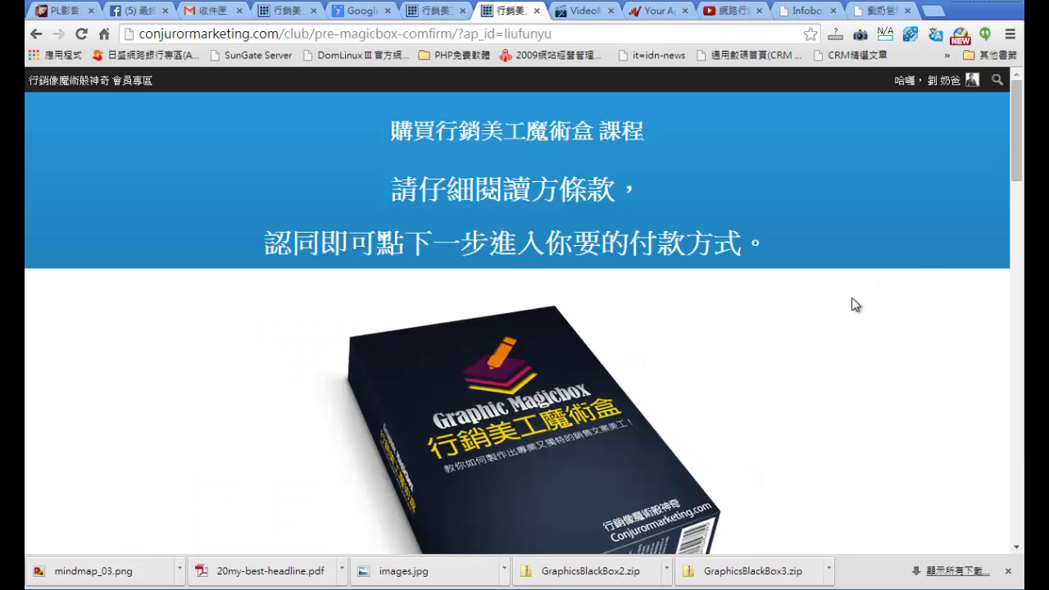
pyautogui.scroll(-6, 802, 348)
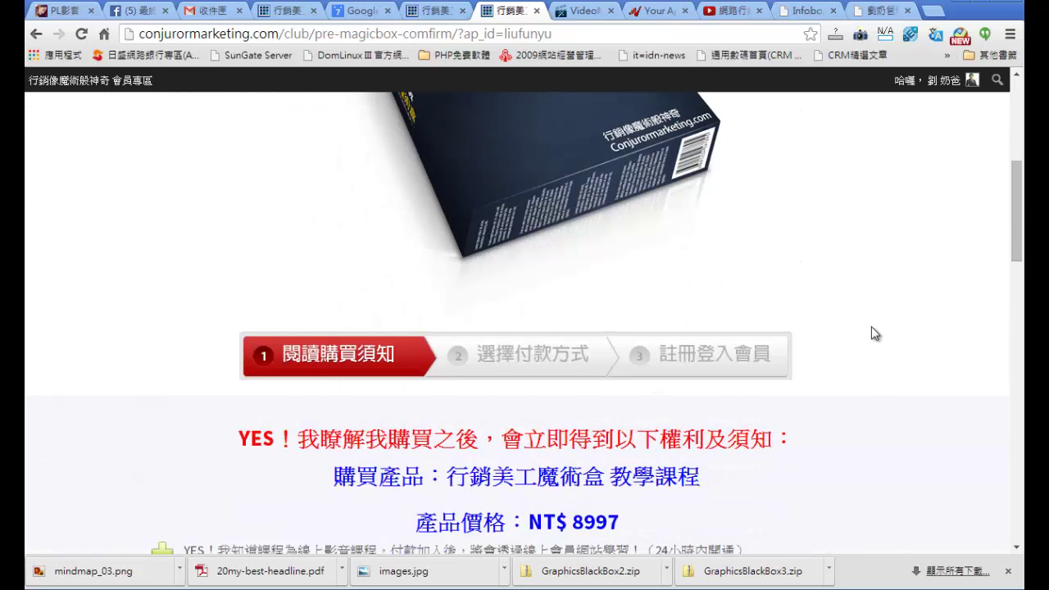
pyautogui.scroll(-4, 873, 332)
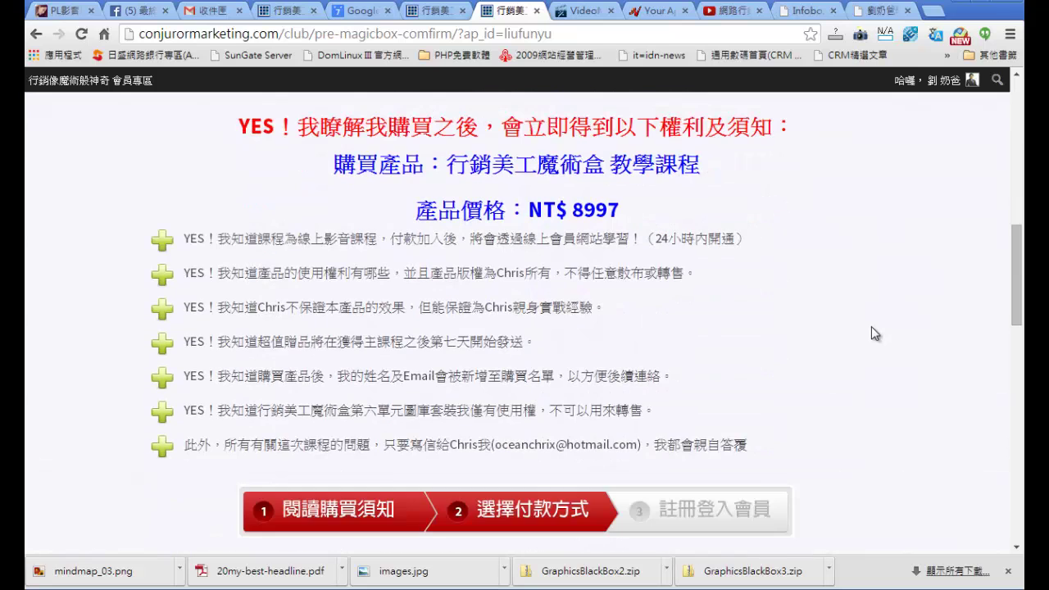
pyautogui.scroll(-6, 795, 275)
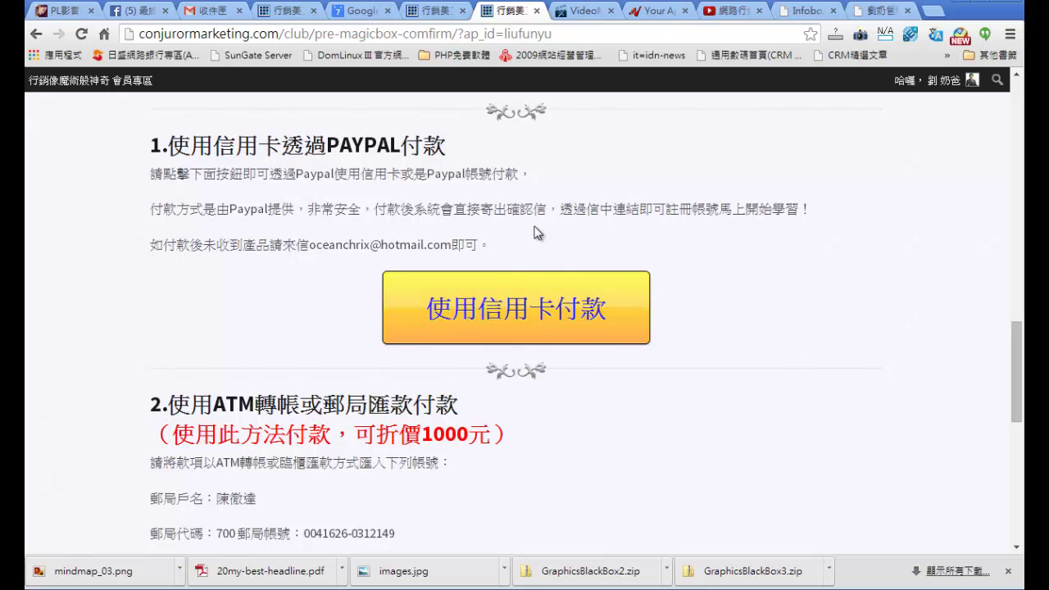
pyautogui.scroll(-5, 772, 303)
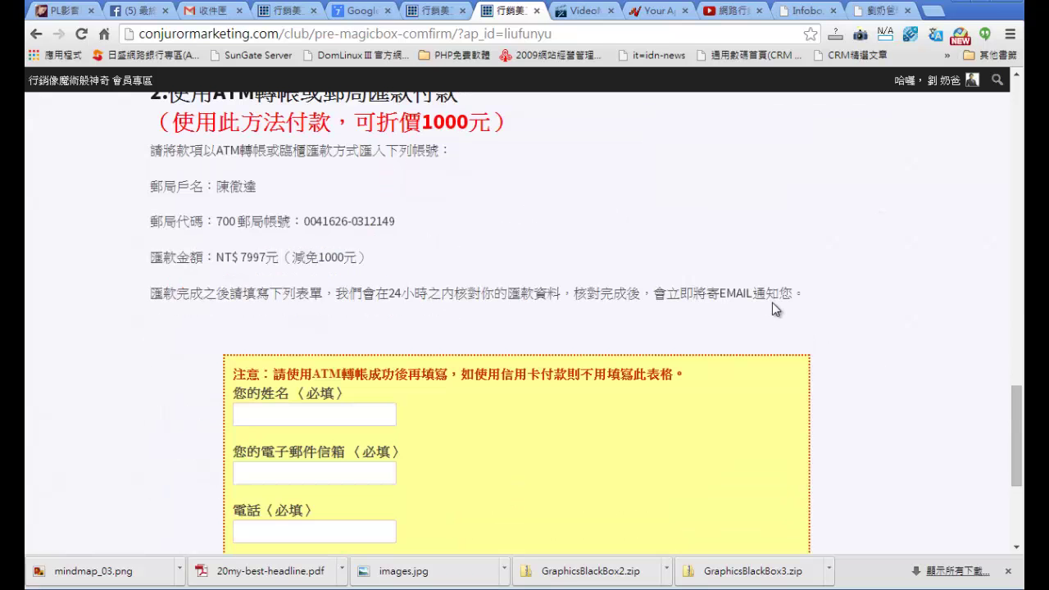
pyautogui.scroll(3, 623, 311)
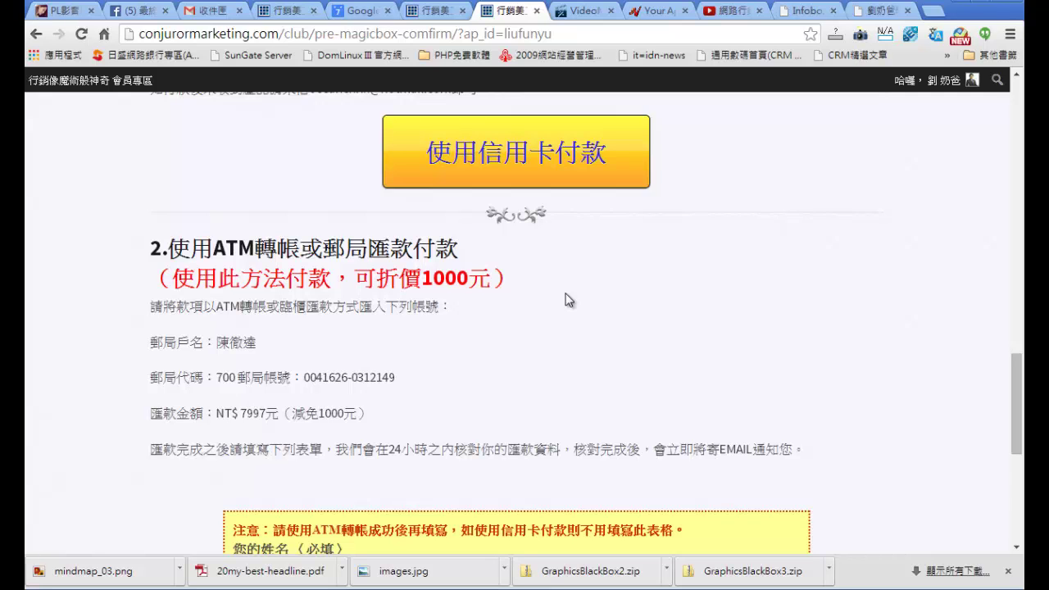
pyautogui.scroll(-5, 570, 300)
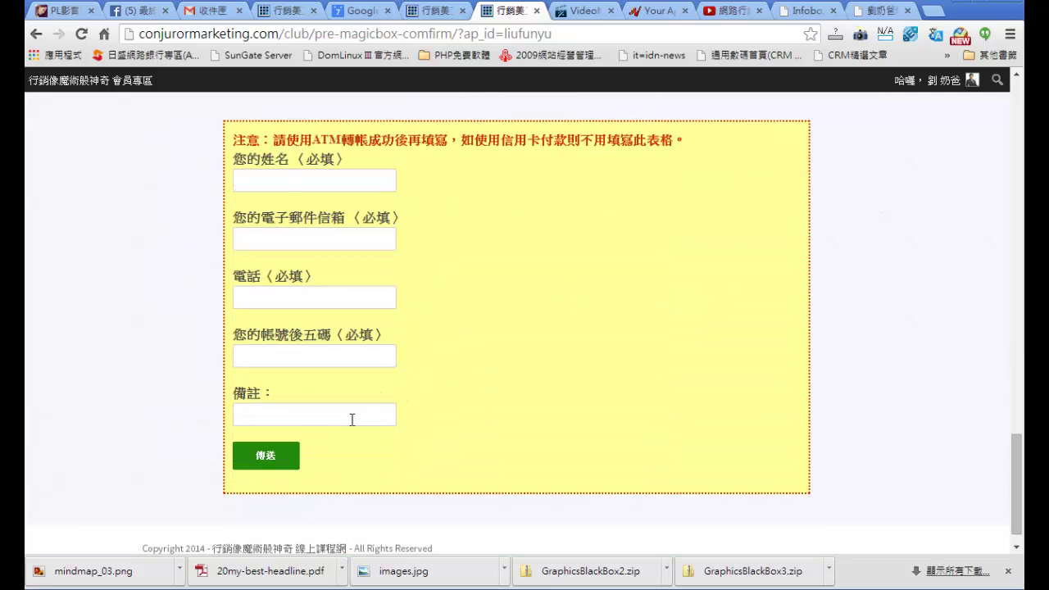
# Step: Enter the buyer's name in the 備註 field, then click through the name, e-mail, phone and account fields
pyautogui.click(276, 417)
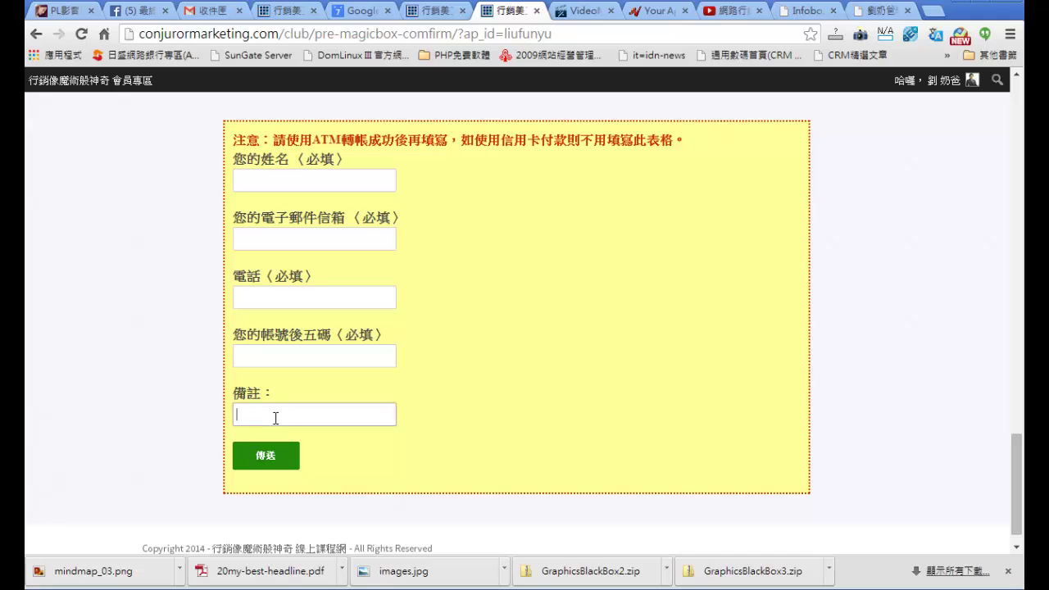
pyautogui.write('劉奶ㄅㄚˋ')
pyautogui.press('Return')
pyautogui.click(319, 184)
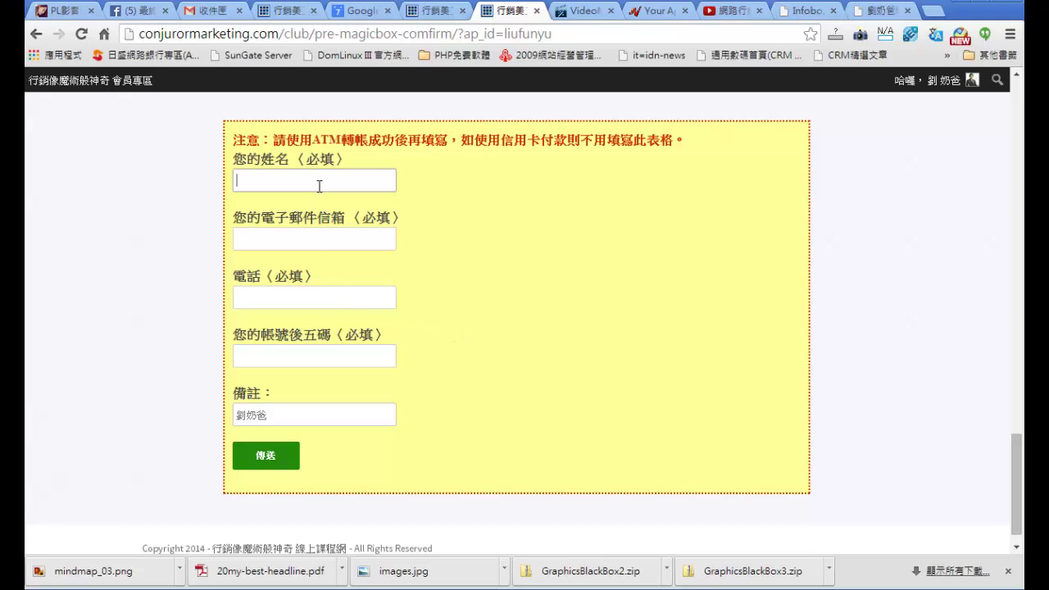
pyautogui.click(310, 240)
pyautogui.click(295, 305)
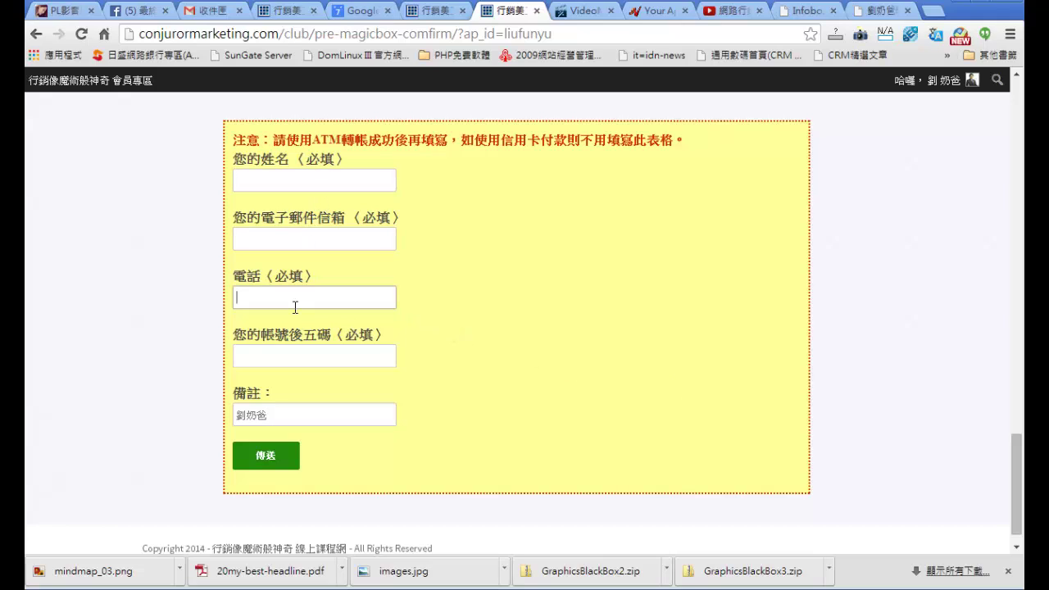
pyautogui.click(289, 355)
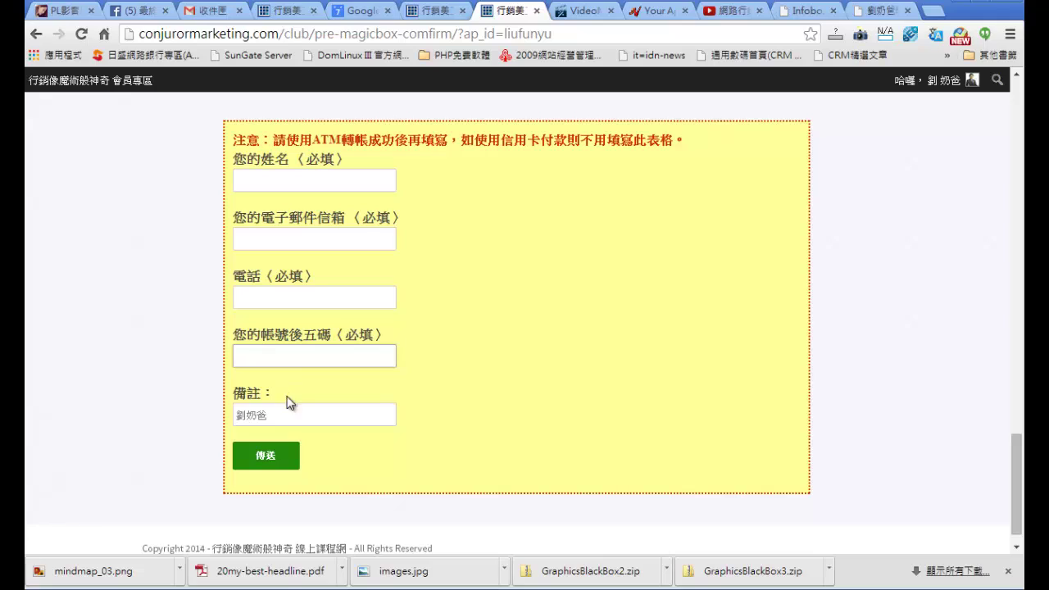
pyautogui.moveTo(273, 418); pyautogui.dragTo(205, 427)
# Step: Highlight the photolife.co example and 購買專屬網址, then scroll down to the SunGate registration form
pyautogui.click(349, 419)
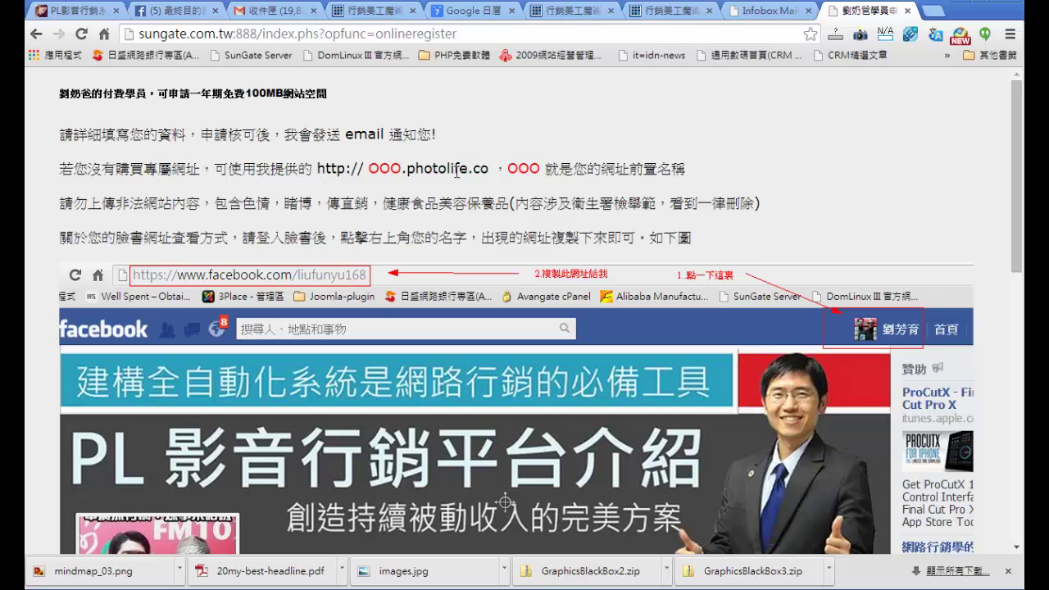
pyautogui.moveTo(487, 171); pyautogui.dragTo(369, 168)
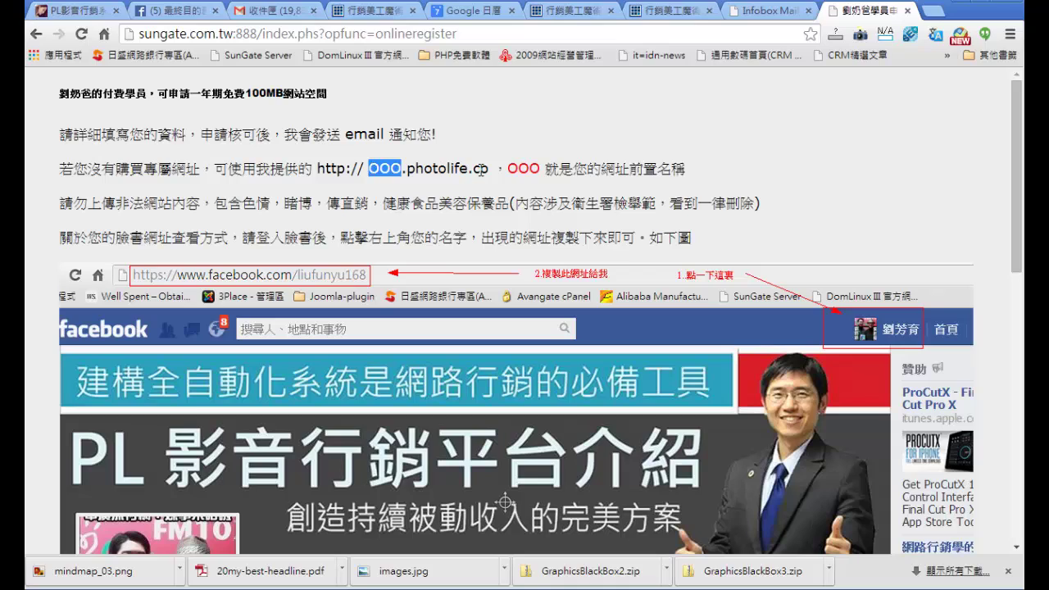
pyautogui.moveTo(489, 171); pyautogui.dragTo(322, 175)
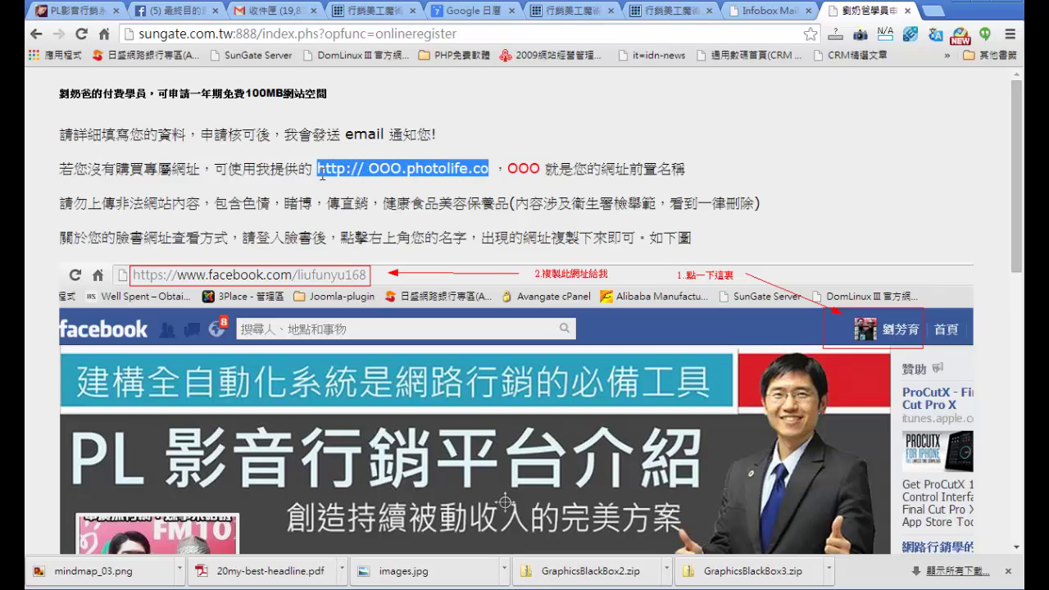
pyautogui.click(527, 172)
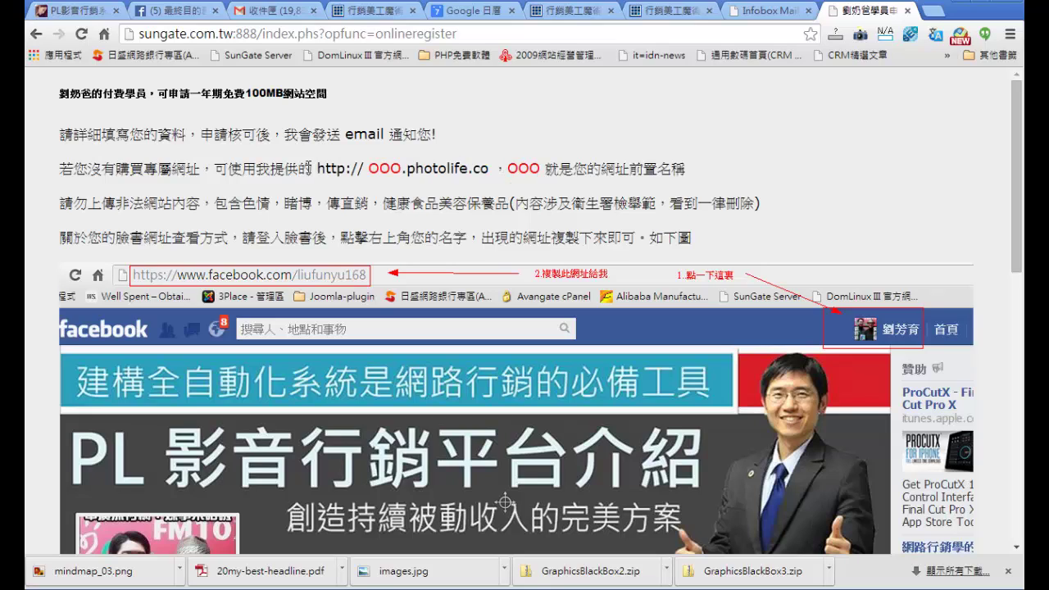
pyautogui.moveTo(200, 170); pyautogui.dragTo(115, 170)
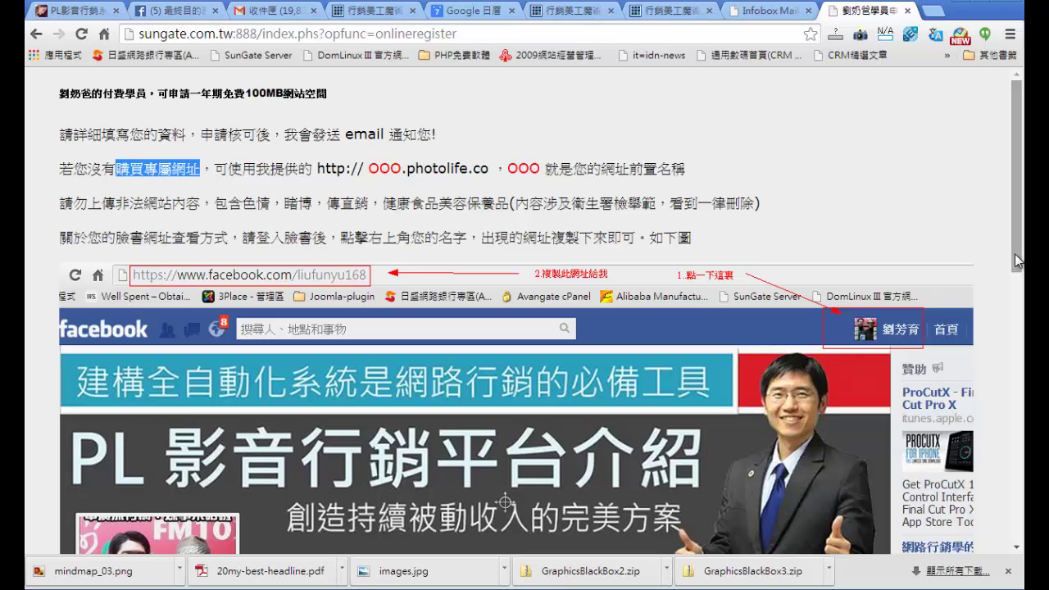
pyautogui.moveTo(1017, 261); pyautogui.dragTo(1017, 268)
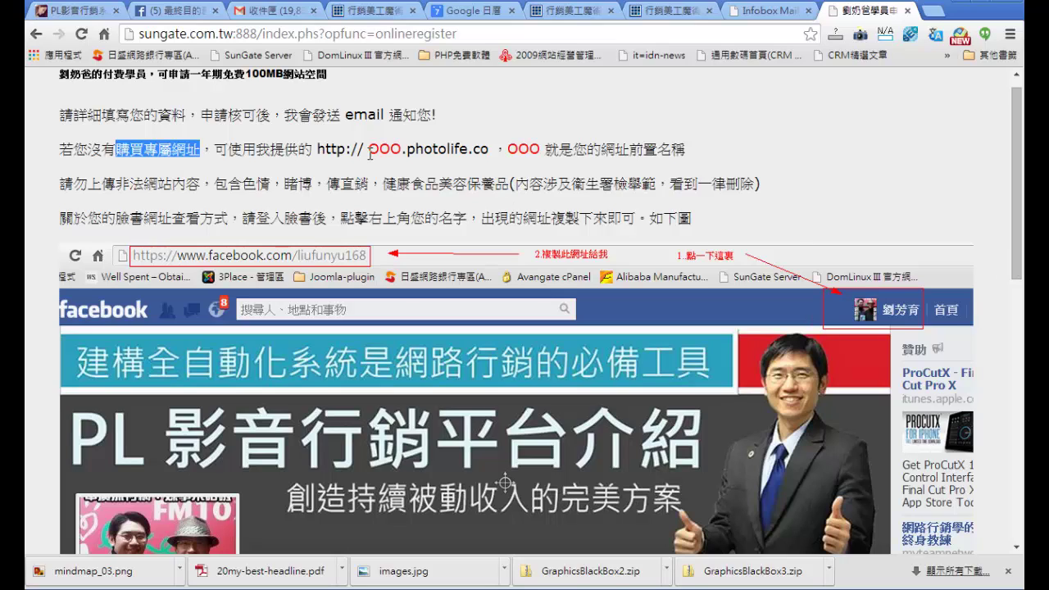
pyautogui.scroll(-3, 1008, 340)
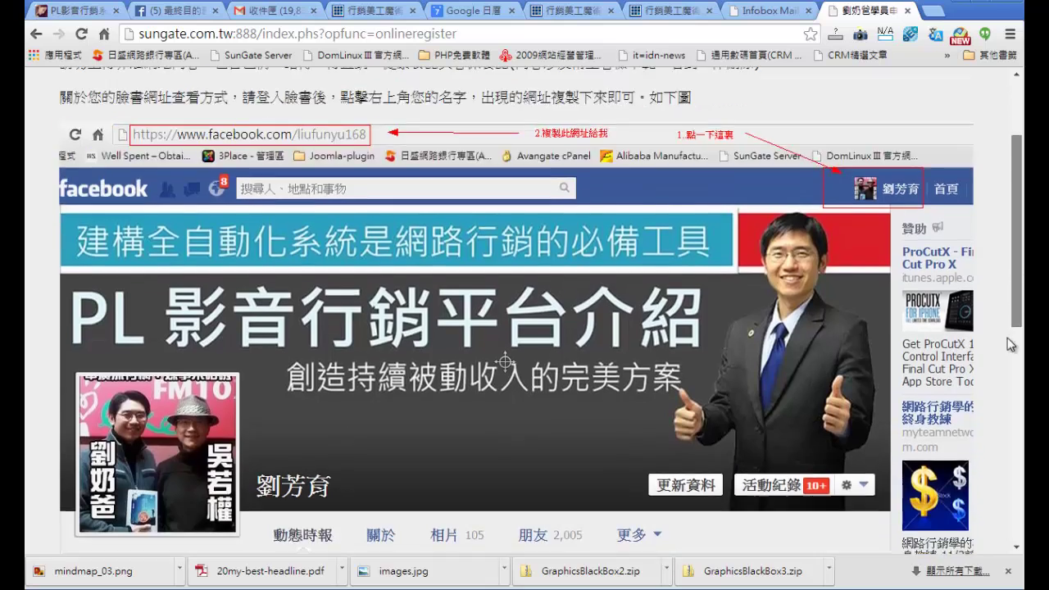
pyautogui.scroll(-6, 1010, 345)
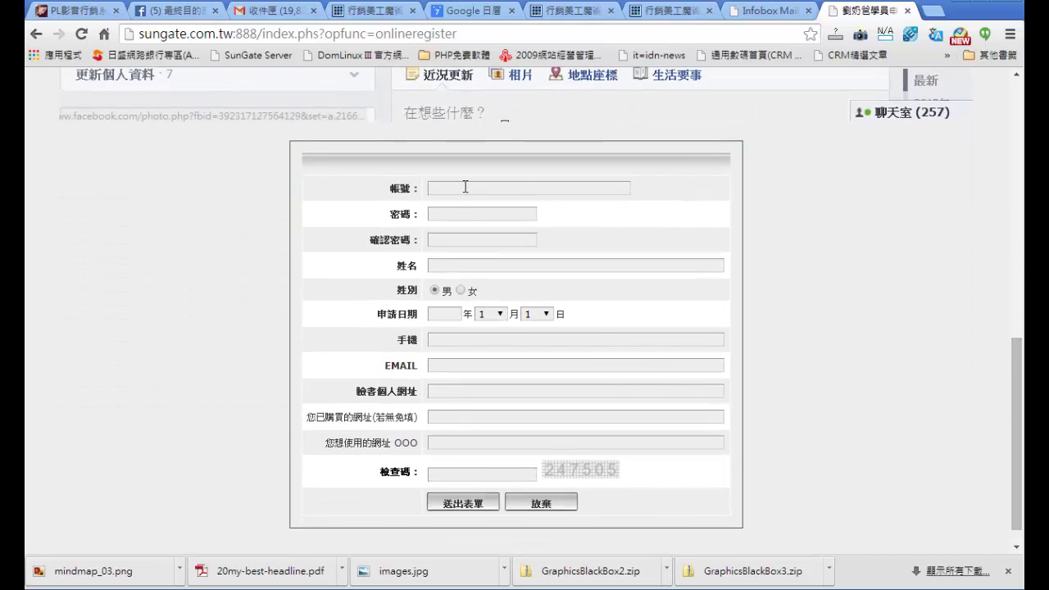
pyautogui.click(465, 187)
pyautogui.click(469, 211)
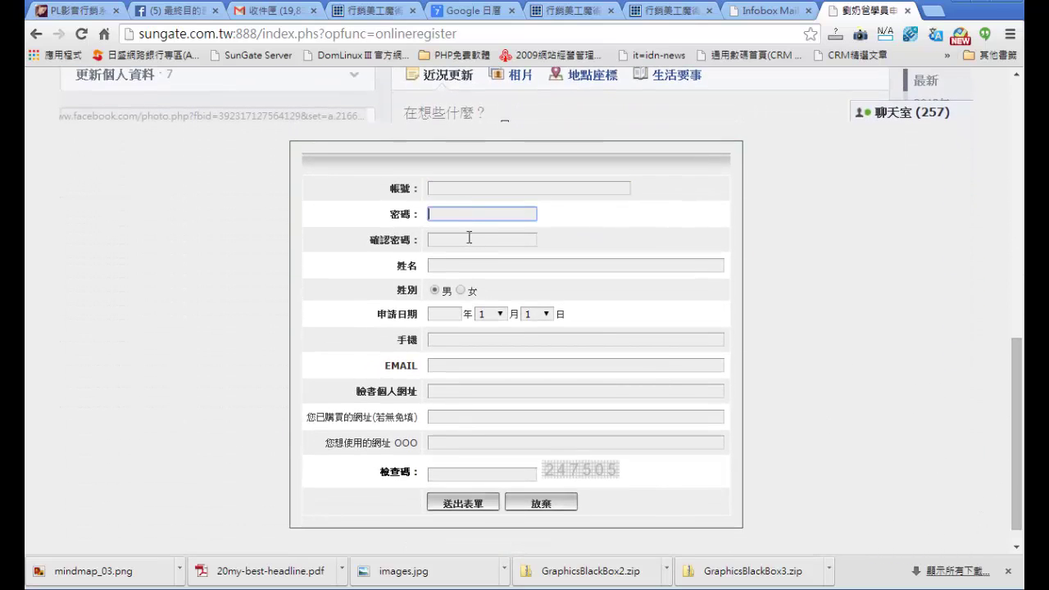
pyautogui.click(469, 240)
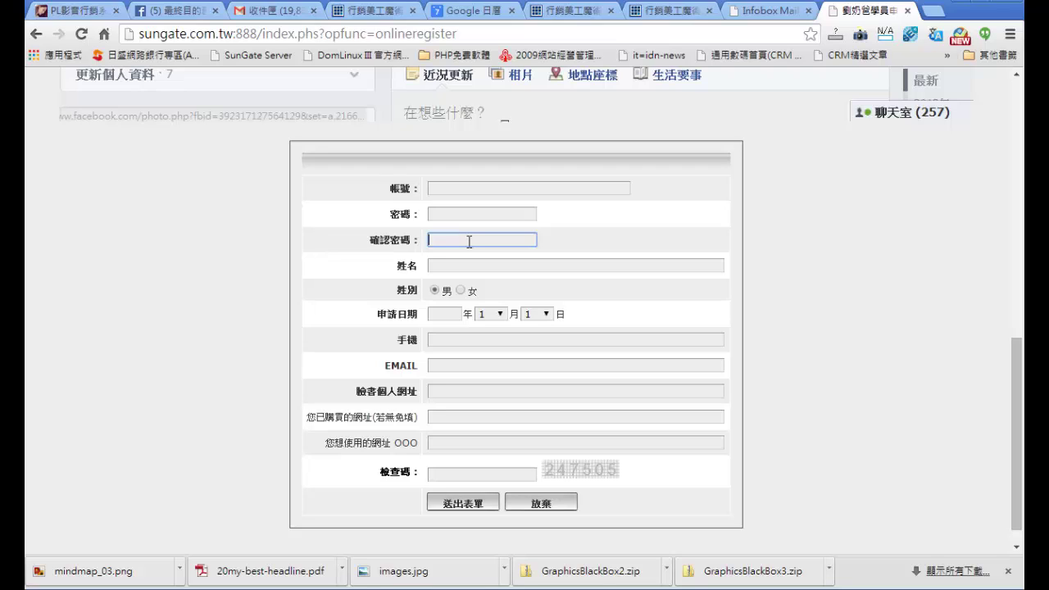
pyautogui.click(465, 188)
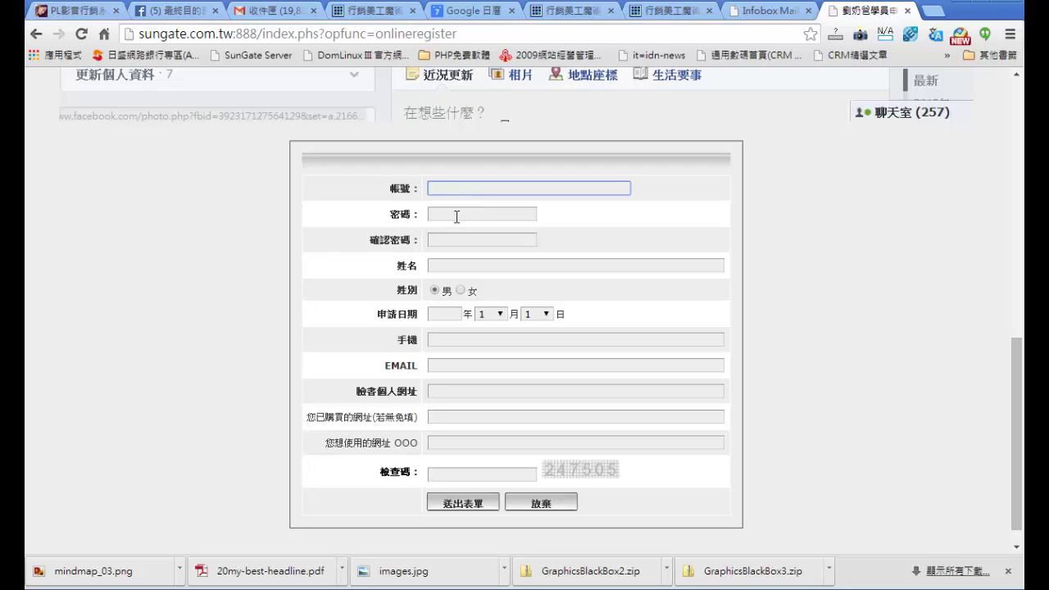
pyautogui.click(456, 216)
pyautogui.click(456, 244)
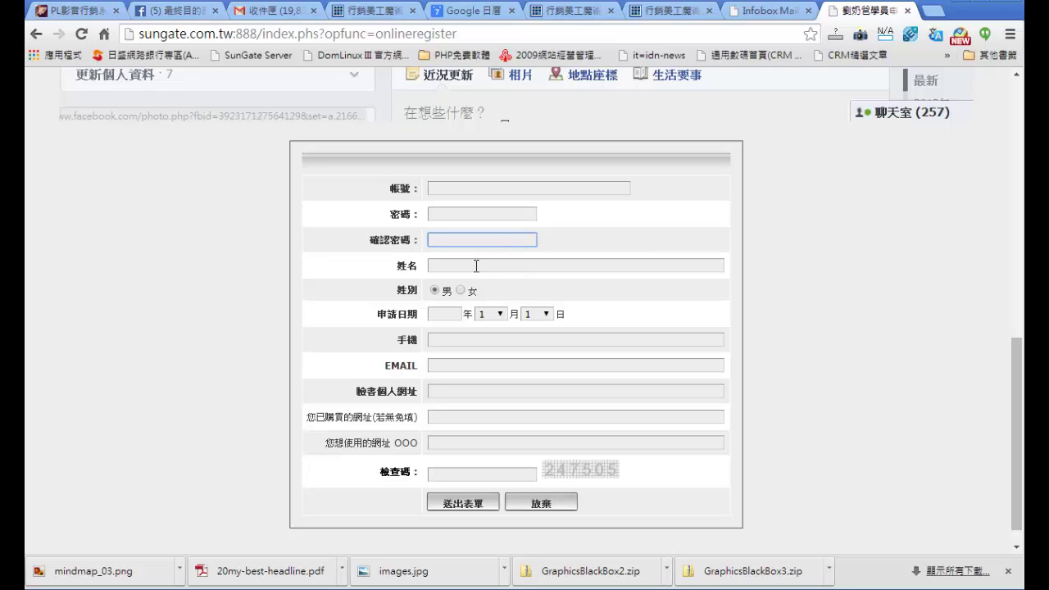
pyautogui.click(476, 265)
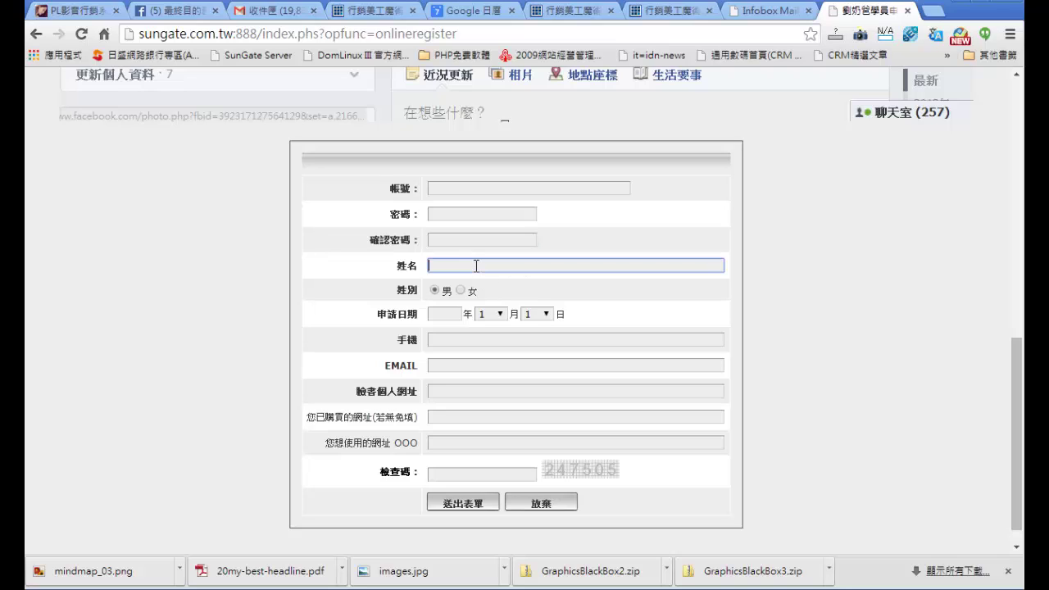
pyautogui.click(443, 313)
pyautogui.click(449, 342)
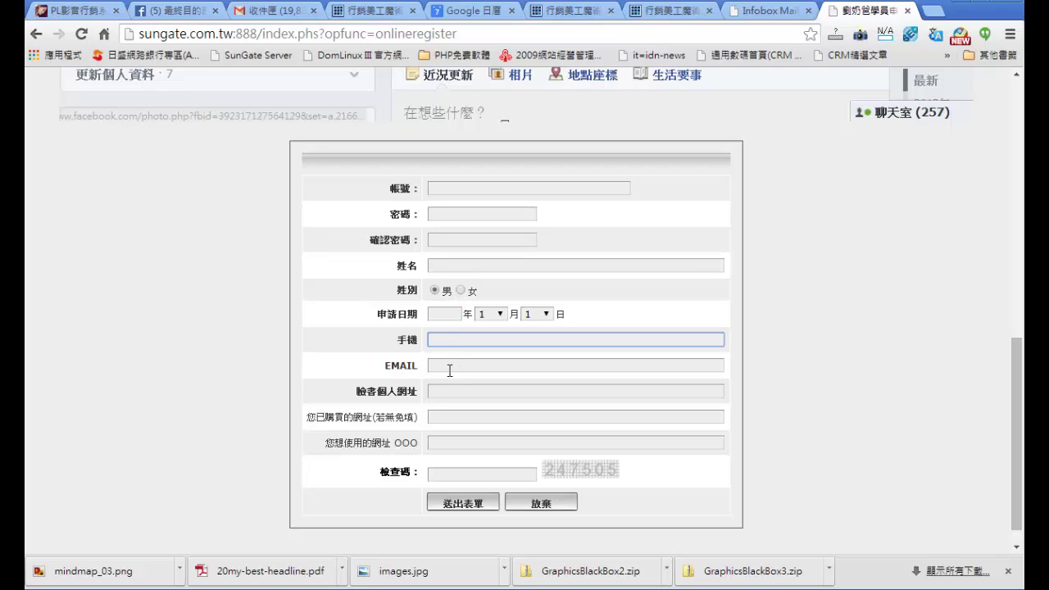
pyautogui.click(449, 369)
pyautogui.click(444, 392)
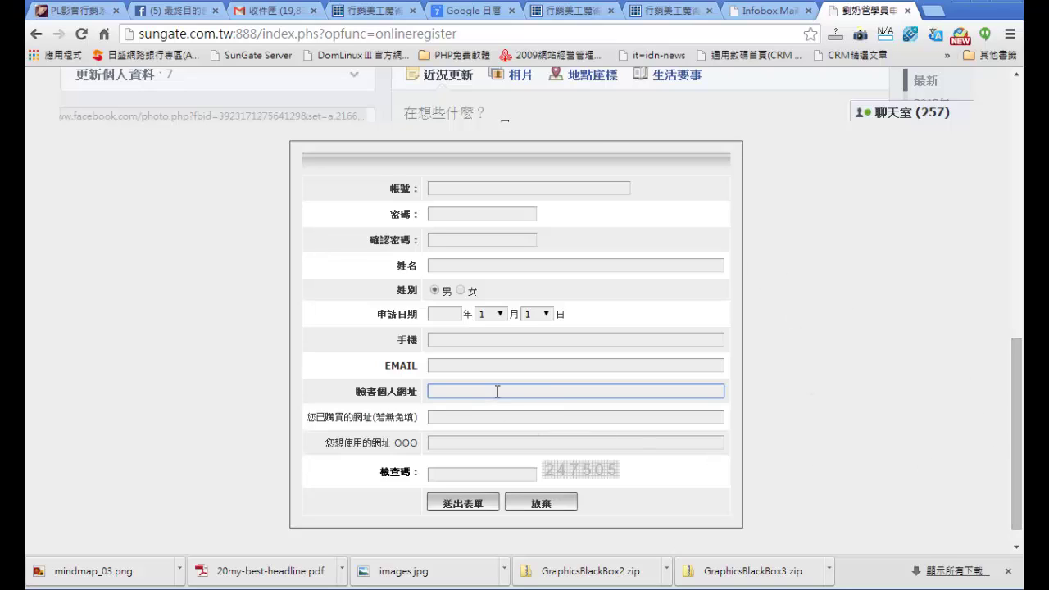
pyautogui.moveTo(1019, 467)
pyautogui.mouseDown()
pyautogui.moveTo(1023, 440)
pyautogui.moveTo(1022, 477)
pyautogui.mouseUp()
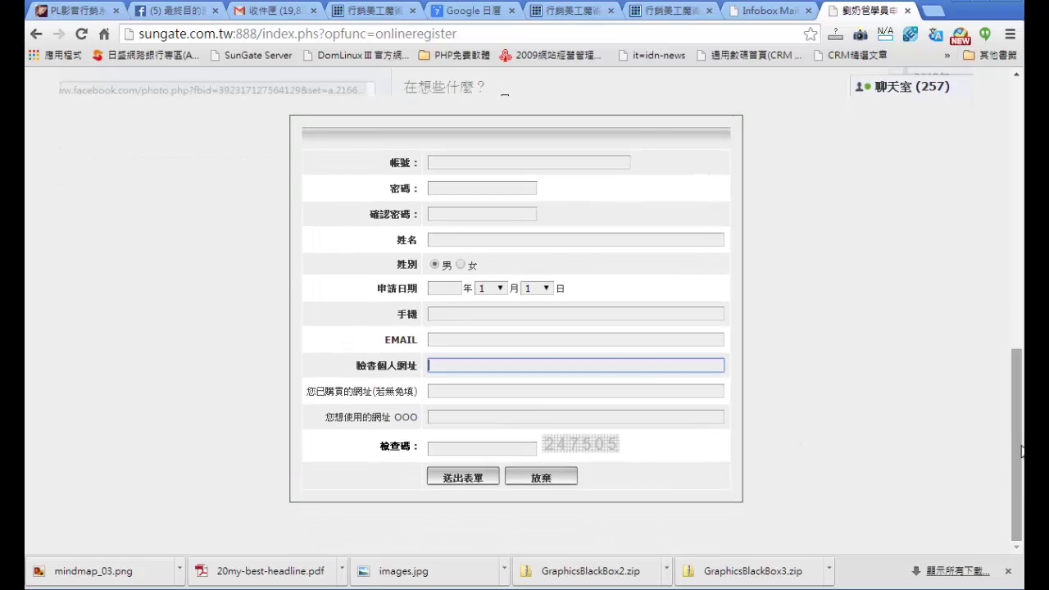
pyautogui.moveTo(1022, 451); pyautogui.dragTo(1020, 219)
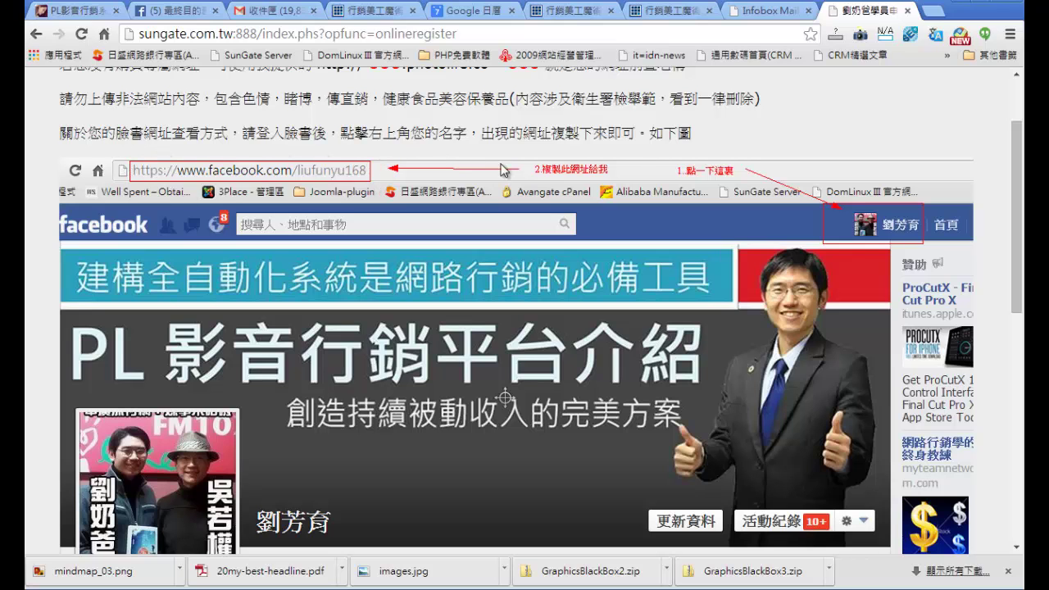
pyautogui.moveTo(1016, 271); pyautogui.dragTo(1017, 497)
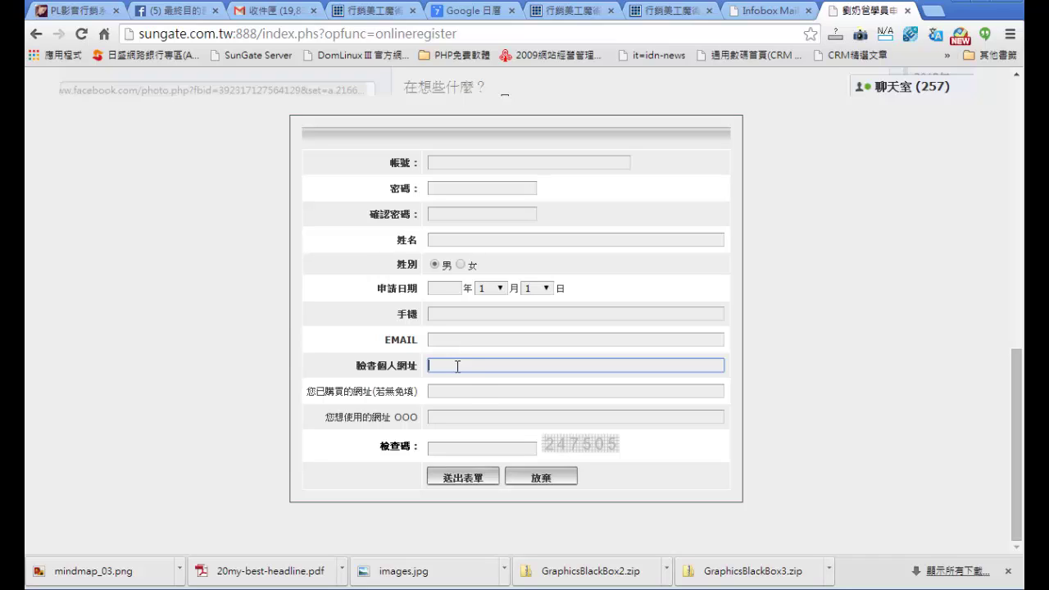
pyautogui.click(471, 391)
pyautogui.click(478, 364)
pyautogui.click(479, 391)
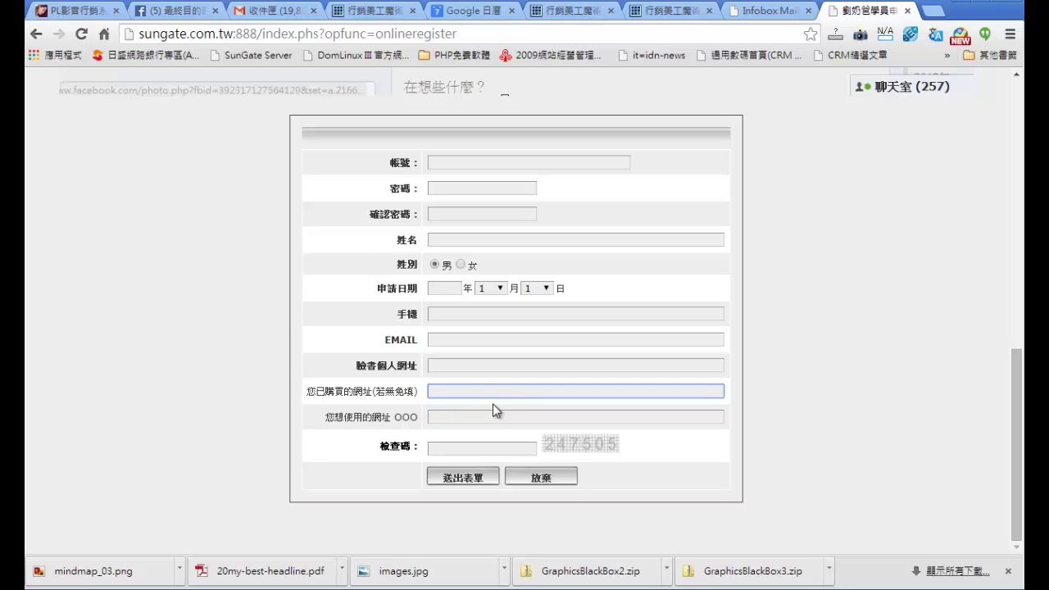
pyautogui.click(495, 415)
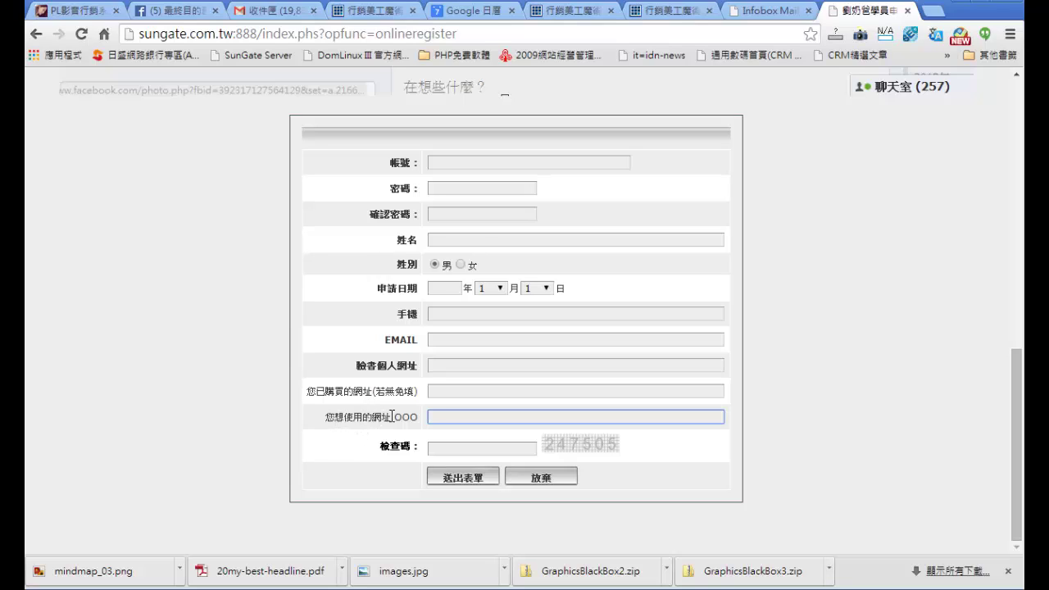
pyautogui.moveTo(394, 416); pyautogui.dragTo(421, 417)
pyautogui.click(442, 416)
pyautogui.scroll(10, 703, 407)
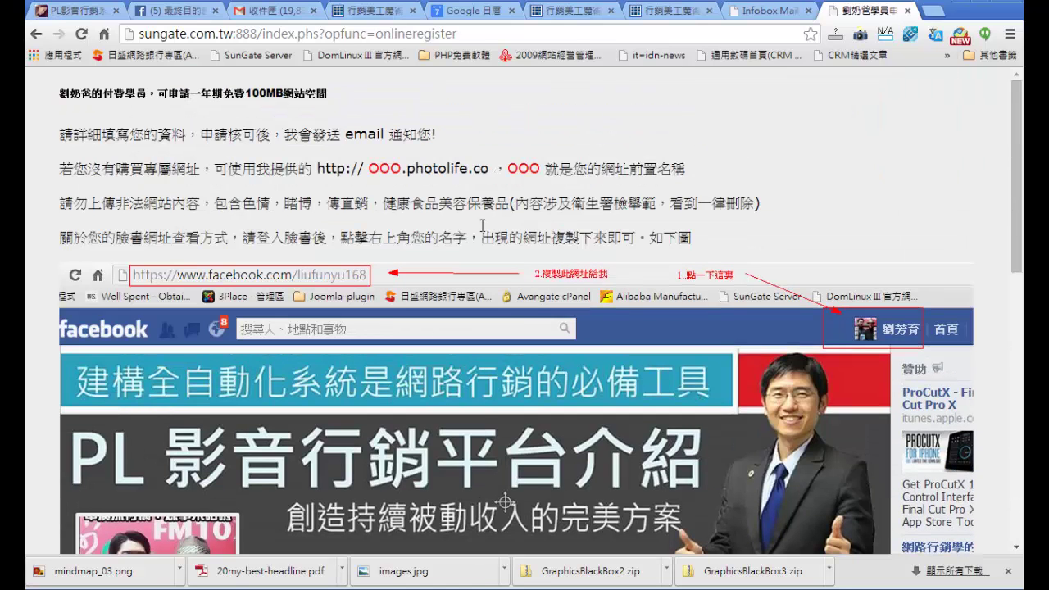
pyautogui.moveTo(402, 170); pyautogui.dragTo(488, 172)
pyautogui.click(835, 238)
pyautogui.scroll(-10, 835, 234)
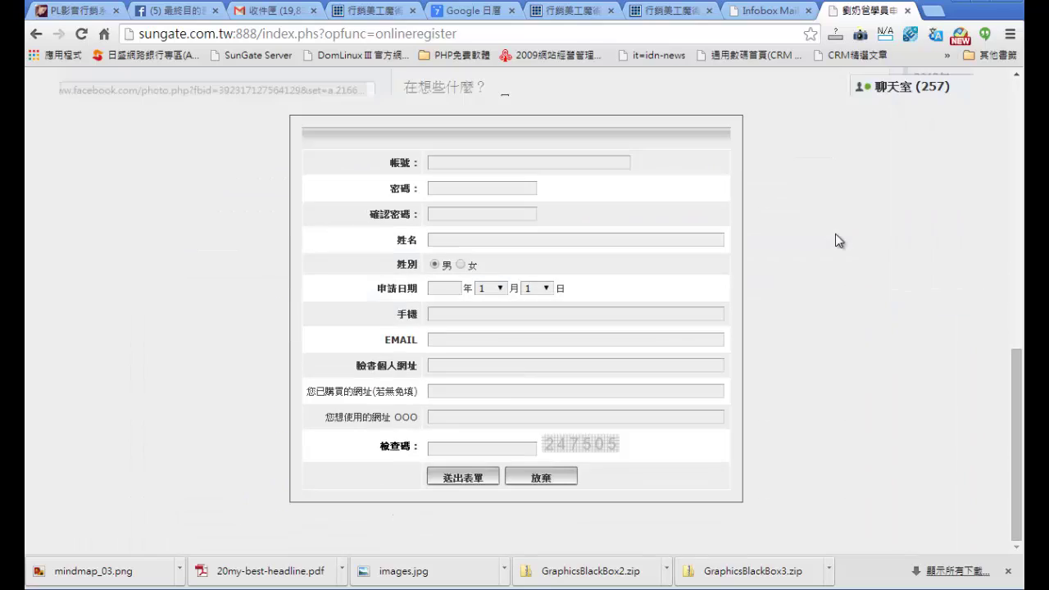
pyautogui.click(450, 448)
pyautogui.click(753, 36)
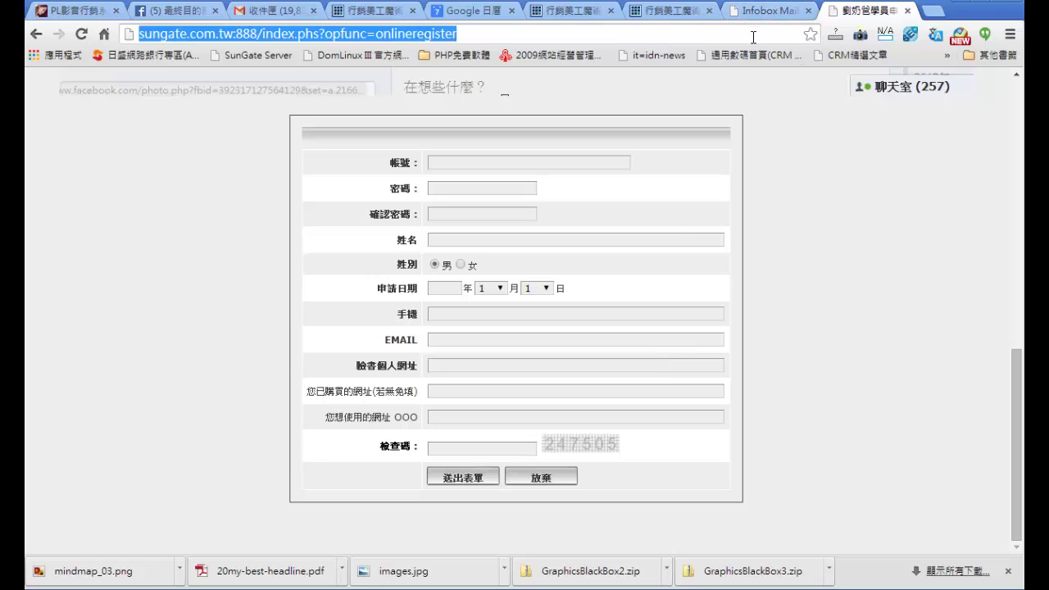
pyautogui.click(777, 33)
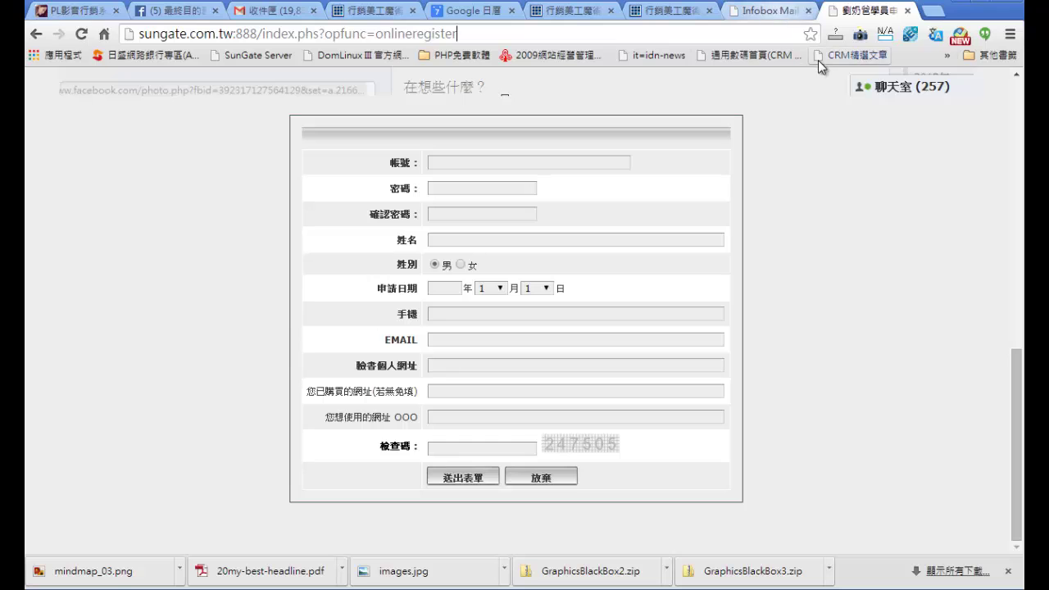
pyautogui.scroll(15, 811, 234)
pyautogui.scroll(-1, 816, 213)
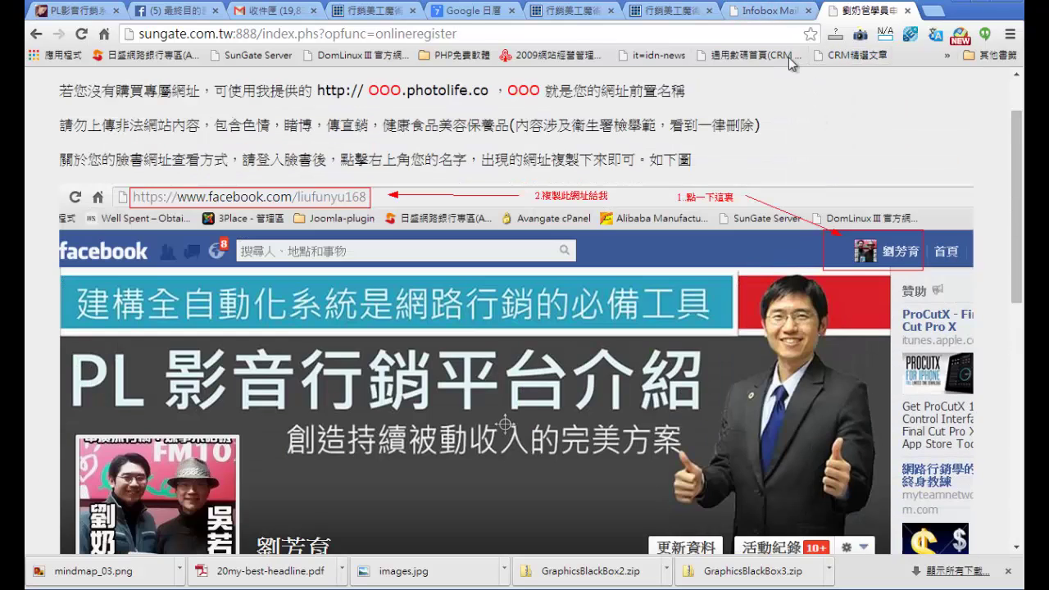
pyautogui.click(666, 18)
# Step: Switch to the Magicbox members-area page and scroll down its course units
pyautogui.scroll(4, 686, 218)
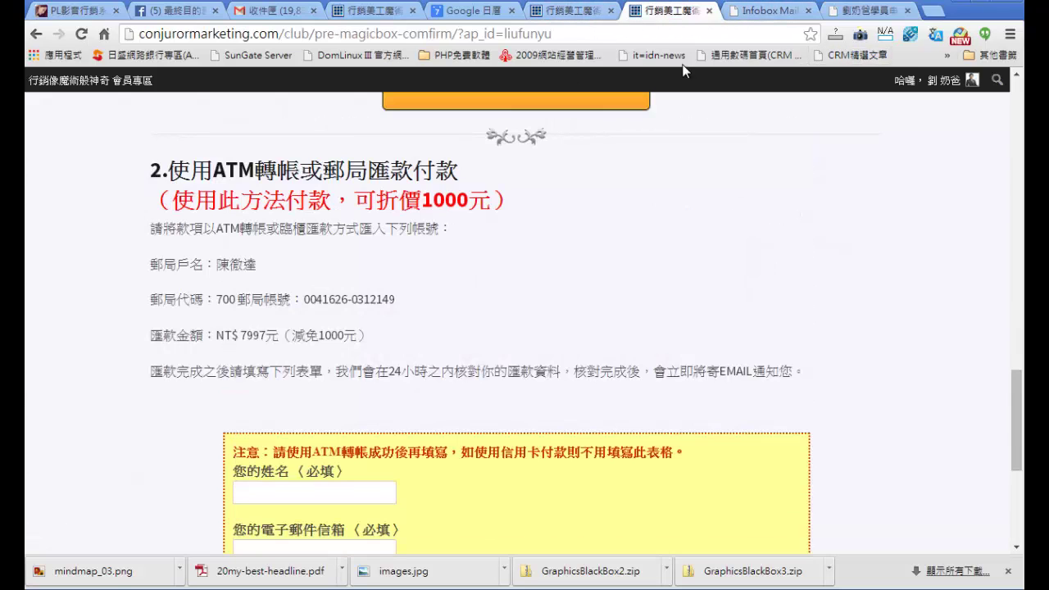
pyautogui.click(572, 18)
pyautogui.scroll(-2, 533, 155)
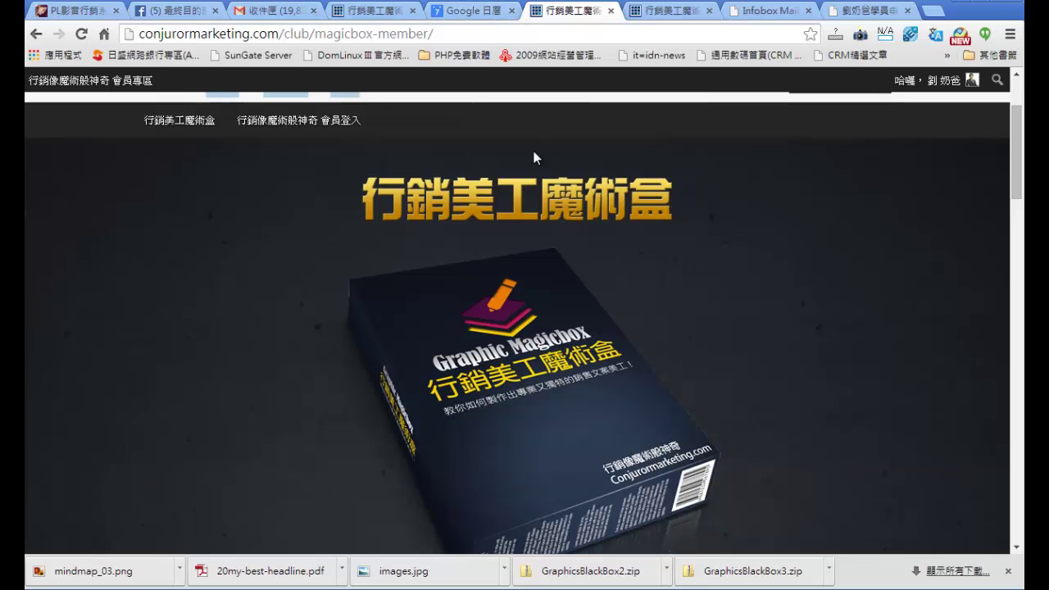
pyautogui.scroll(-10, 688, 376)
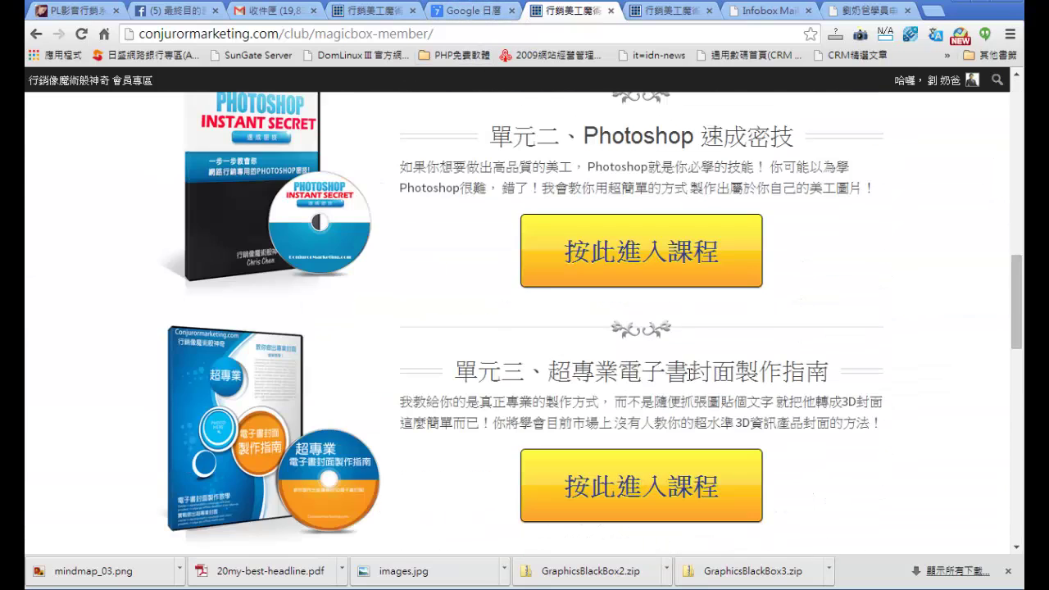
pyautogui.scroll(-10, 688, 374)
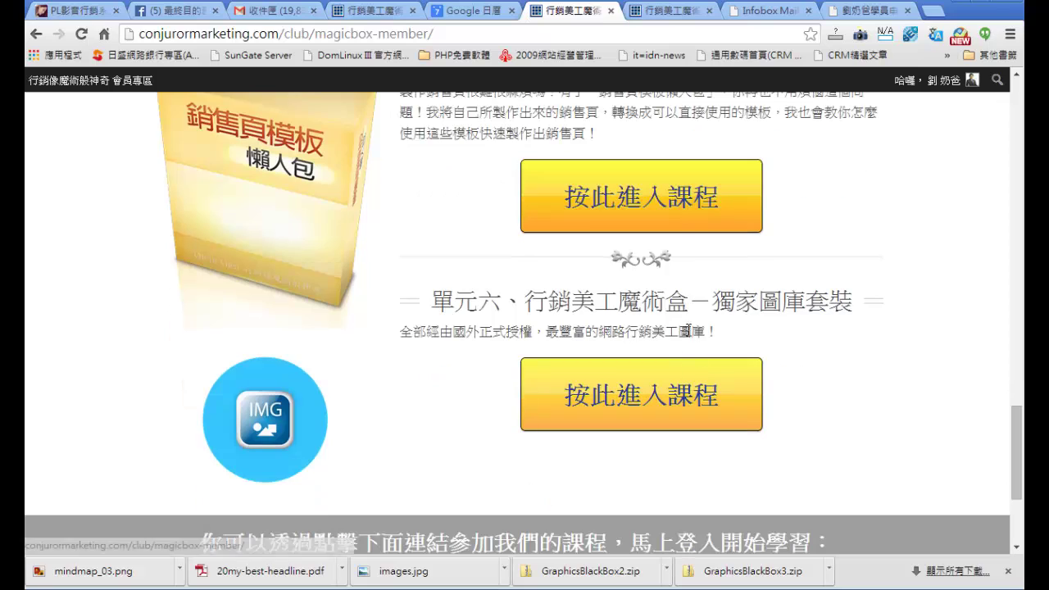
# Step: Open the unit 5 course tutorial videos and scroll through them
pyautogui.click(688, 209)
pyautogui.scroll(-5, 863, 396)
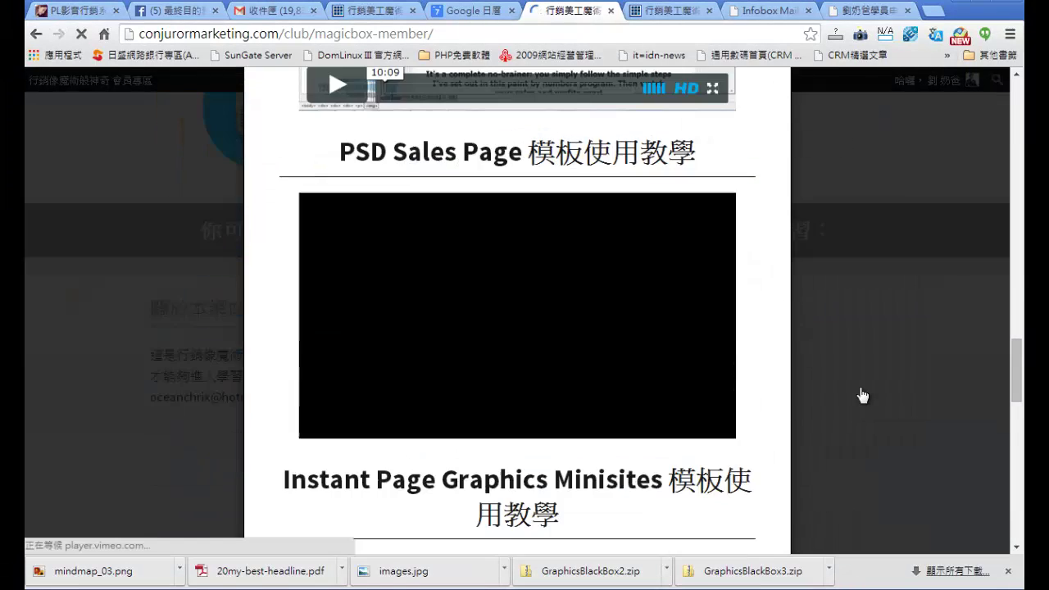
pyautogui.scroll(-12, 863, 396)
pyautogui.scroll(2, 863, 396)
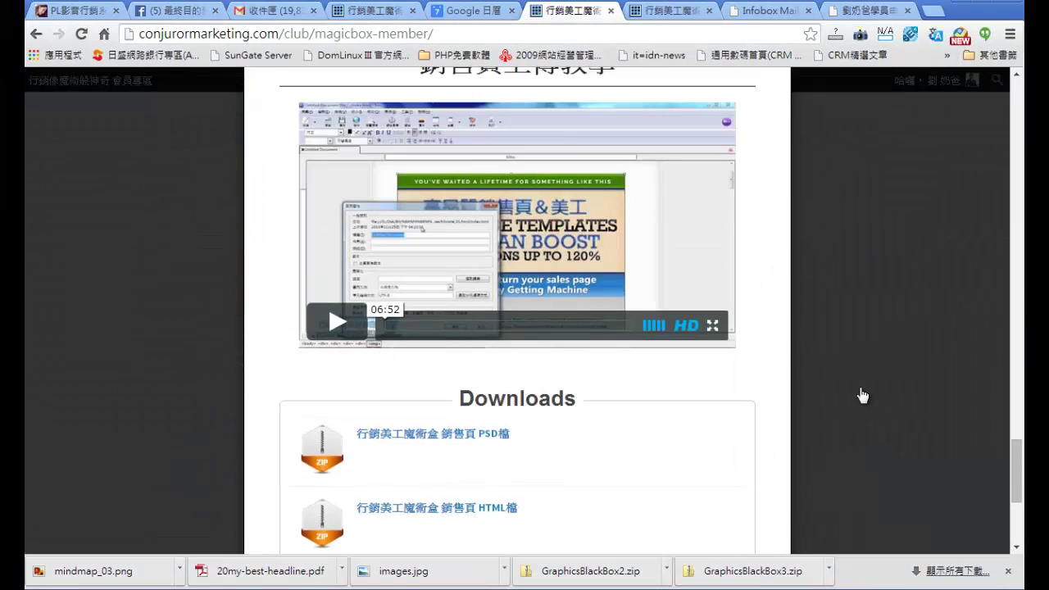
pyautogui.scroll(-4, 863, 396)
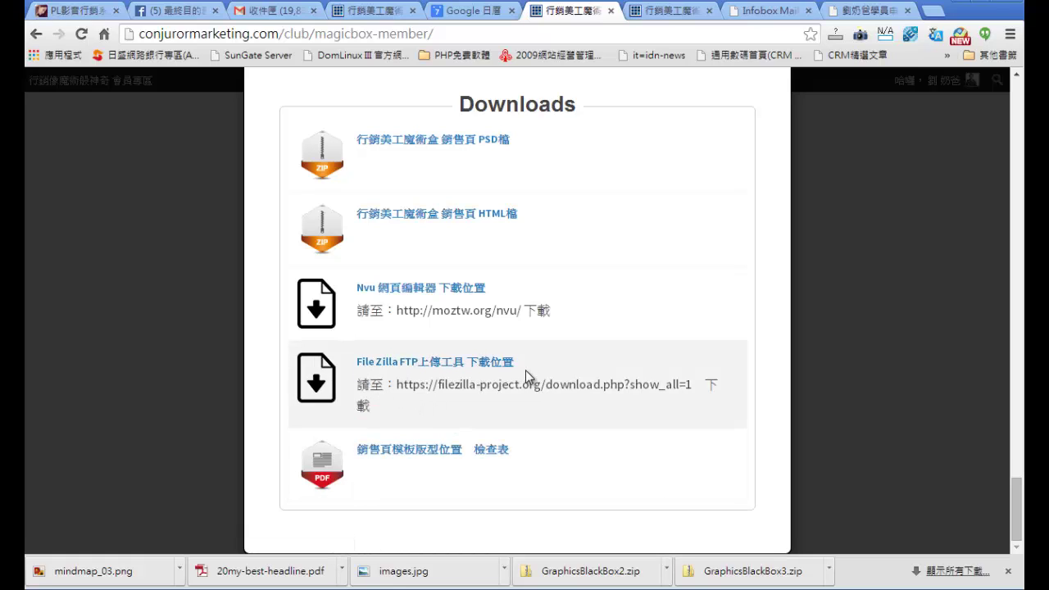
pyautogui.scroll(5, 759, 366)
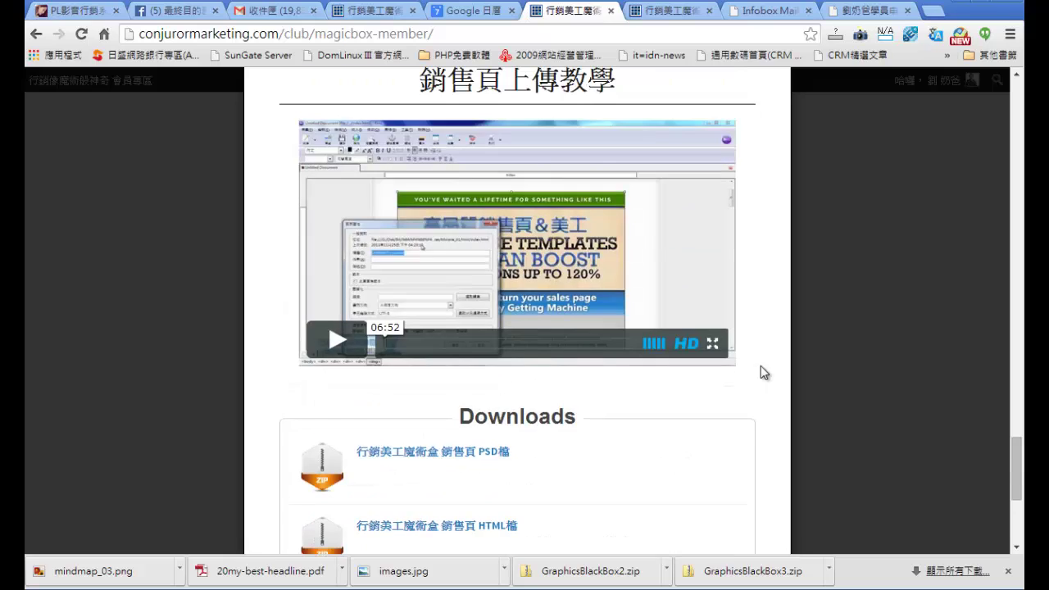
pyautogui.scroll(1, 765, 373)
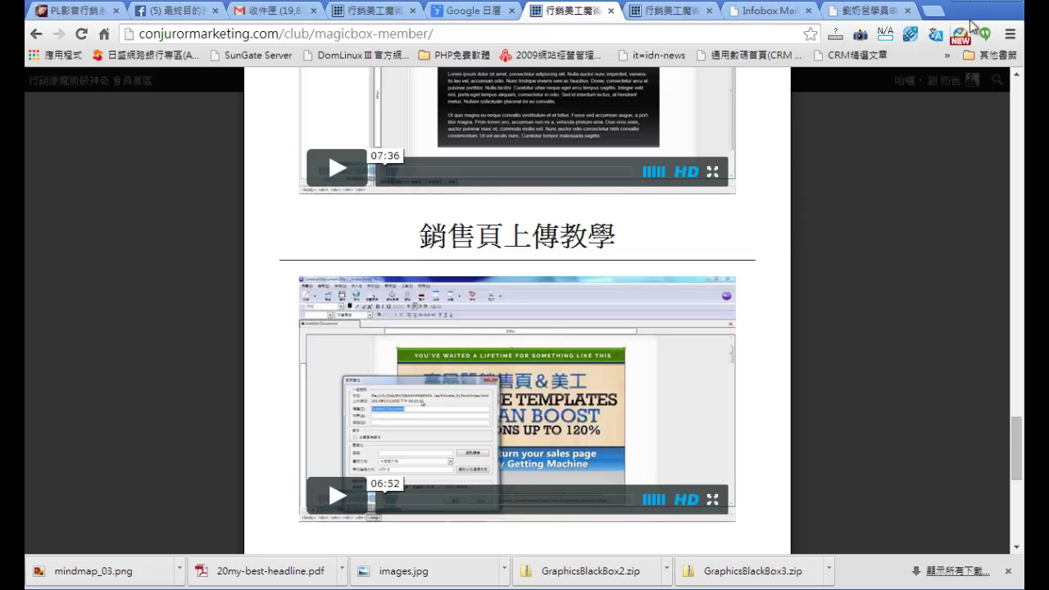
pyautogui.scroll(8, 834, 244)
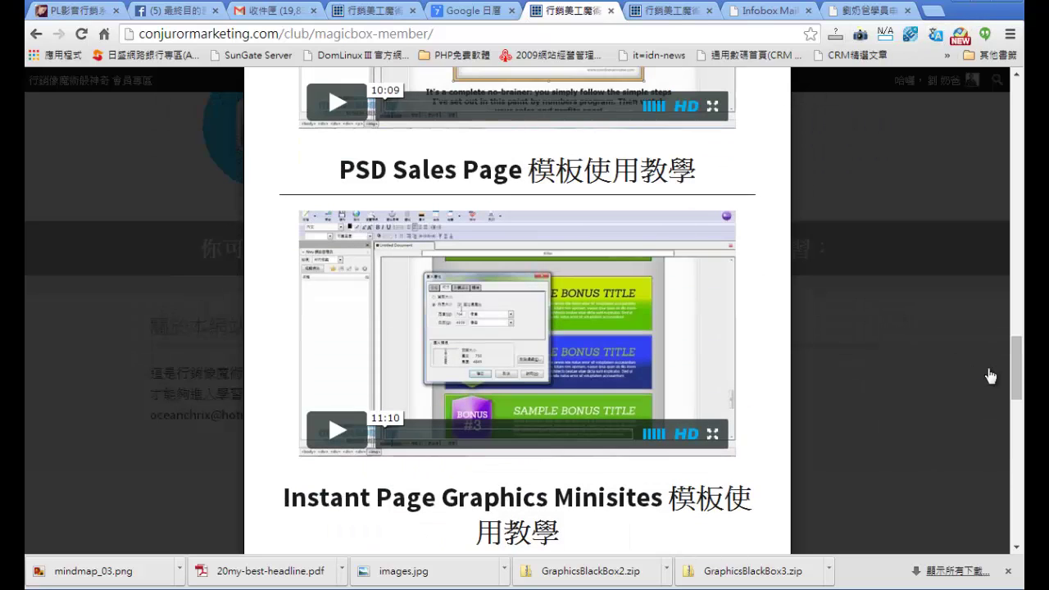
pyautogui.moveTo(1019, 378); pyautogui.dragTo(1018, 338)
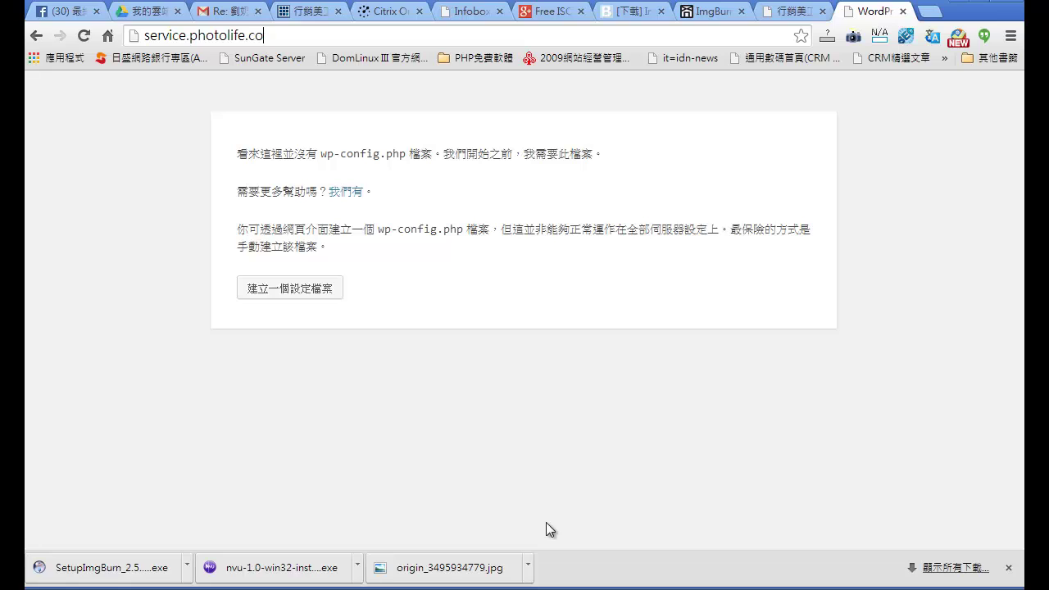
pyautogui.moveTo(323, 35); pyautogui.dragTo(123, 35)
pyautogui.click(288, 37)
pyautogui.moveTo(274, 35); pyautogui.dragTo(133, 37)
pyautogui.click(273, 35)
pyautogui.click(188, 37)
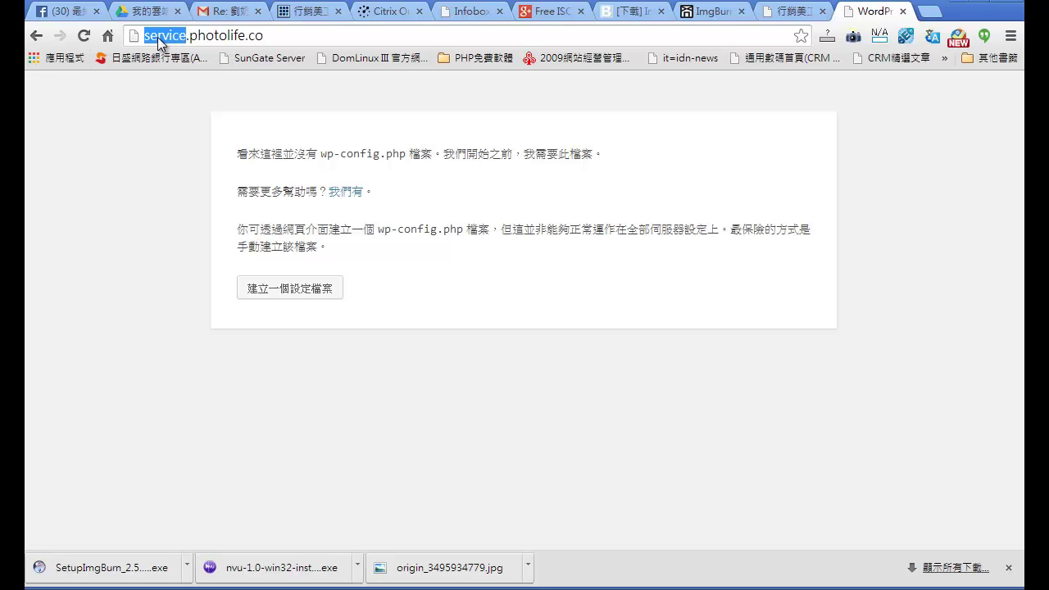
pyautogui.click(224, 37)
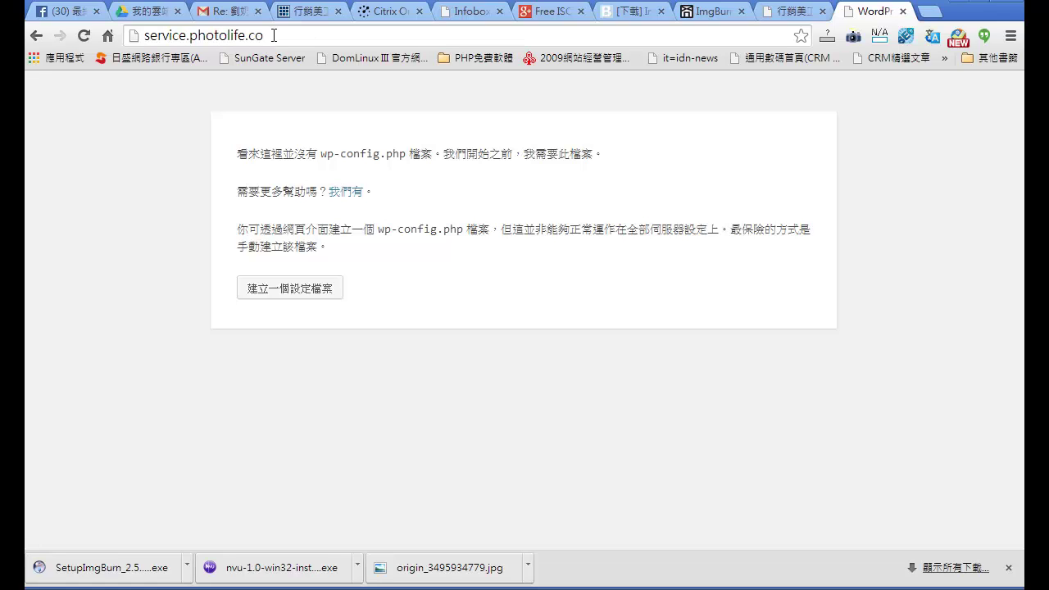
pyautogui.click(278, 36)
pyautogui.moveTo(181, 36); pyautogui.dragTo(163, 36)
pyautogui.doubleClick(188, 40)
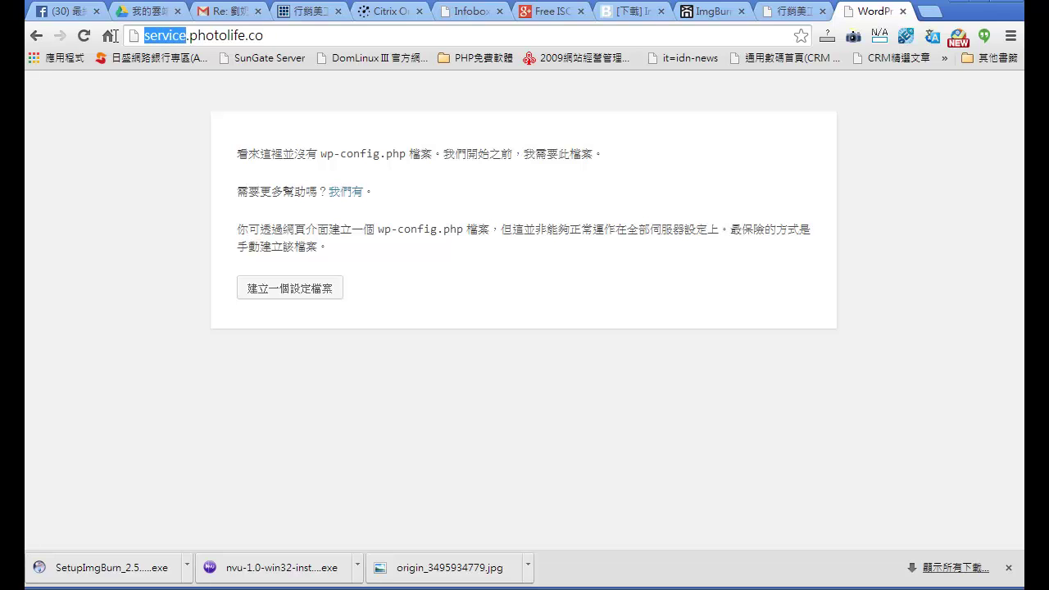
pyautogui.click(188, 40)
pyautogui.press('End')
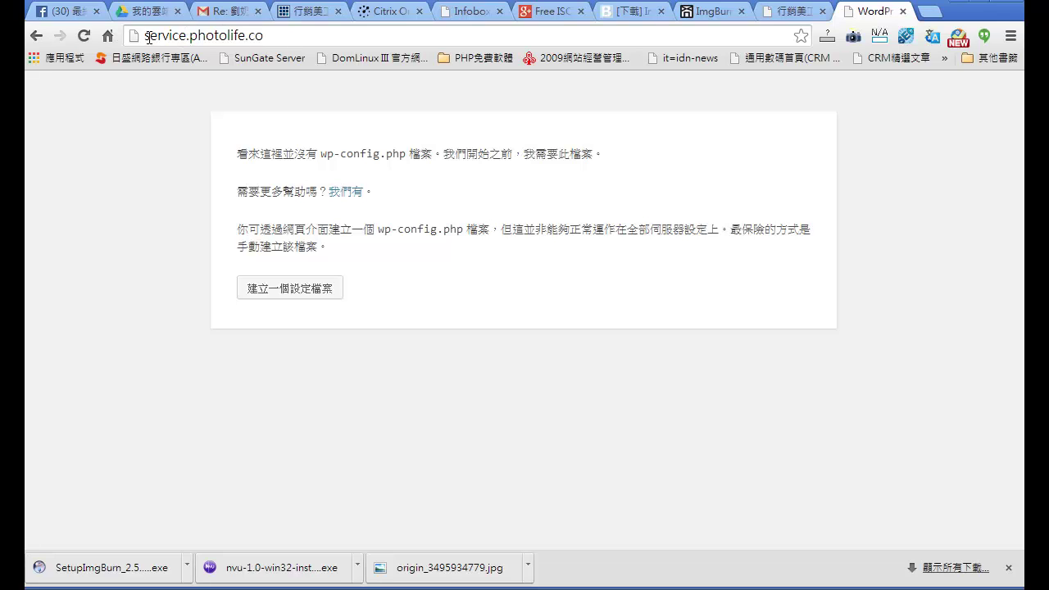
pyautogui.click(145, 36)
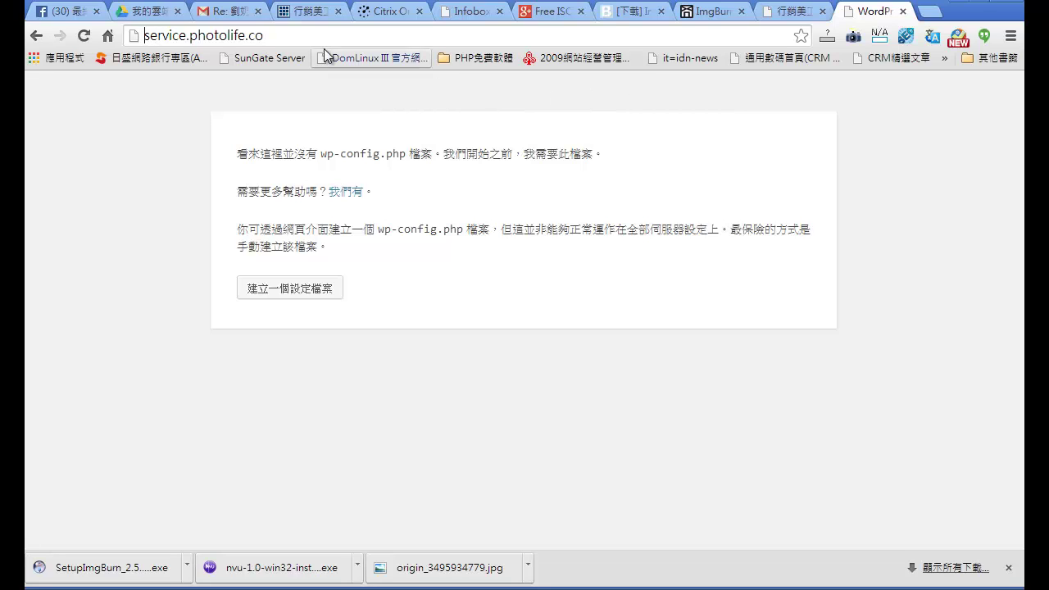
pyautogui.write('http://')
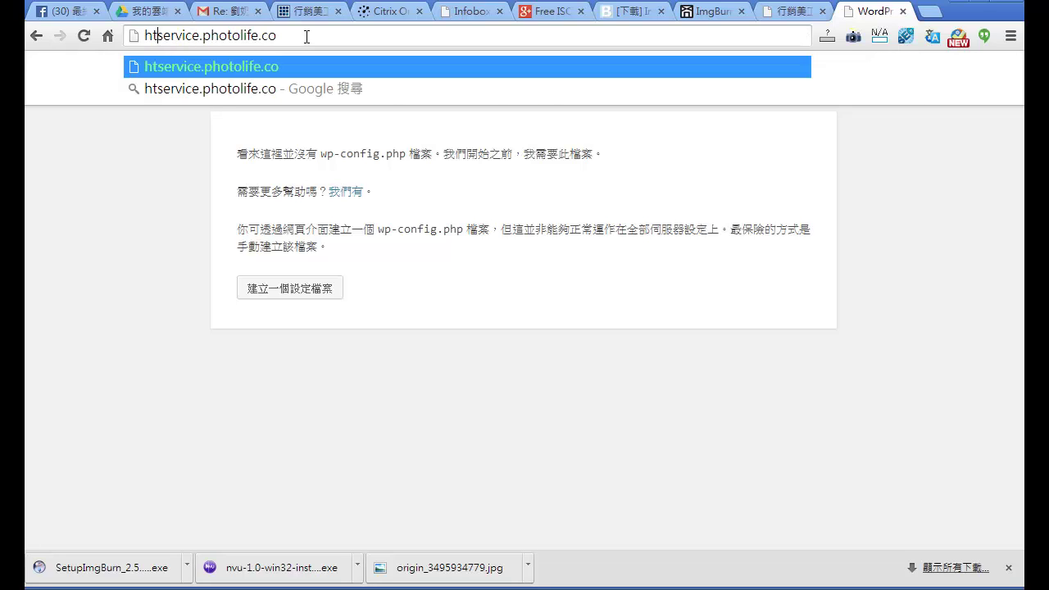
pyautogui.click(307, 36)
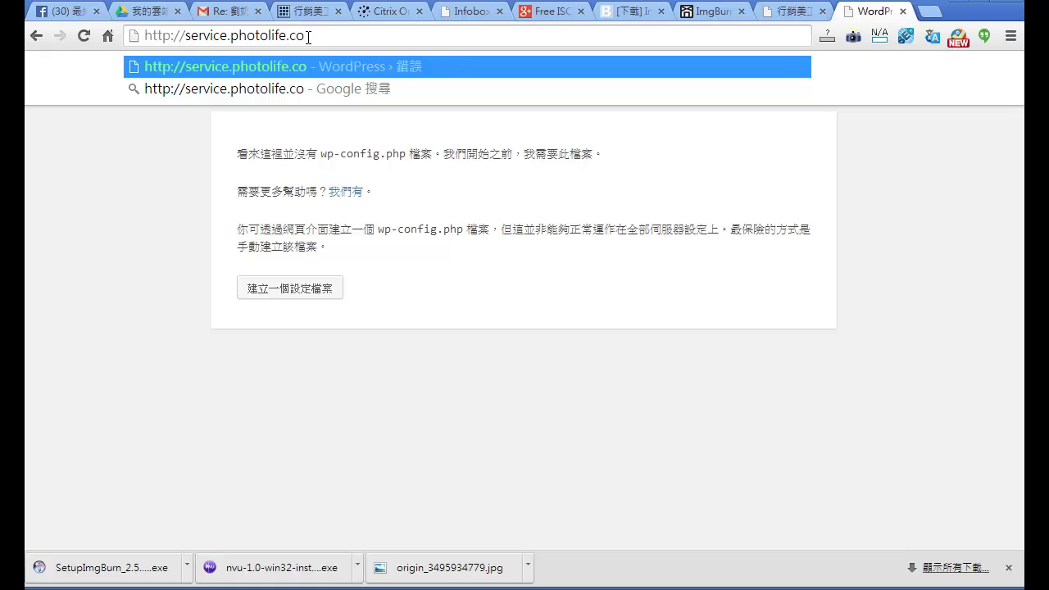
pyautogui.write(':')
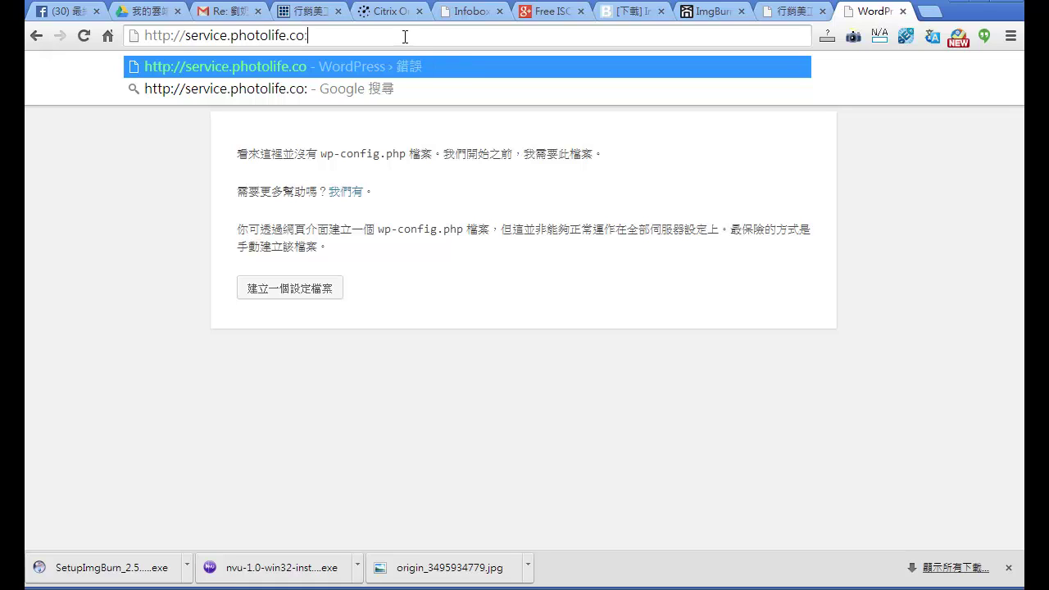
pyautogui.write('888')
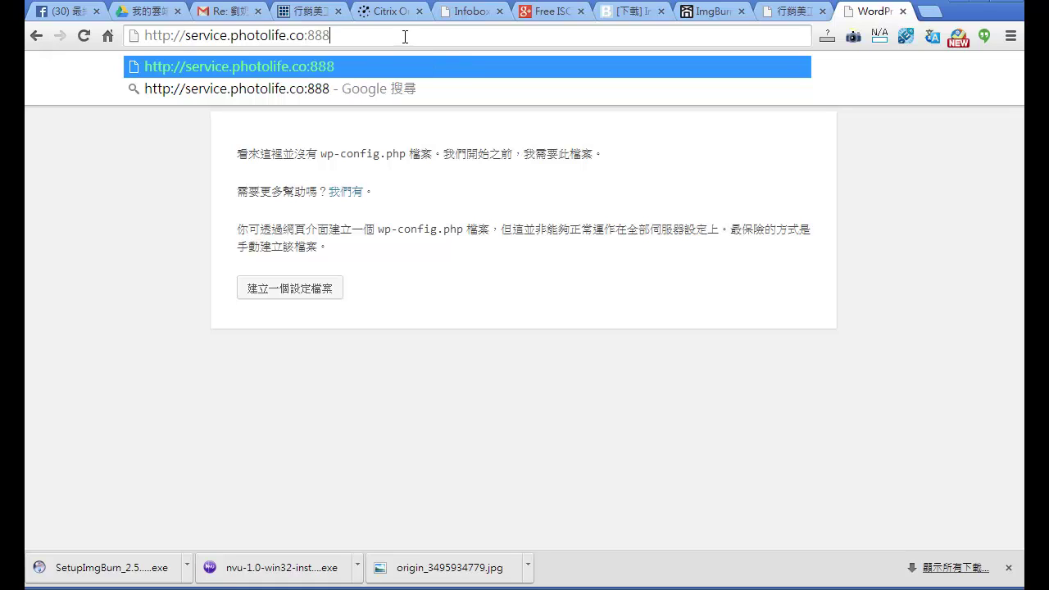
pyautogui.press('Return')
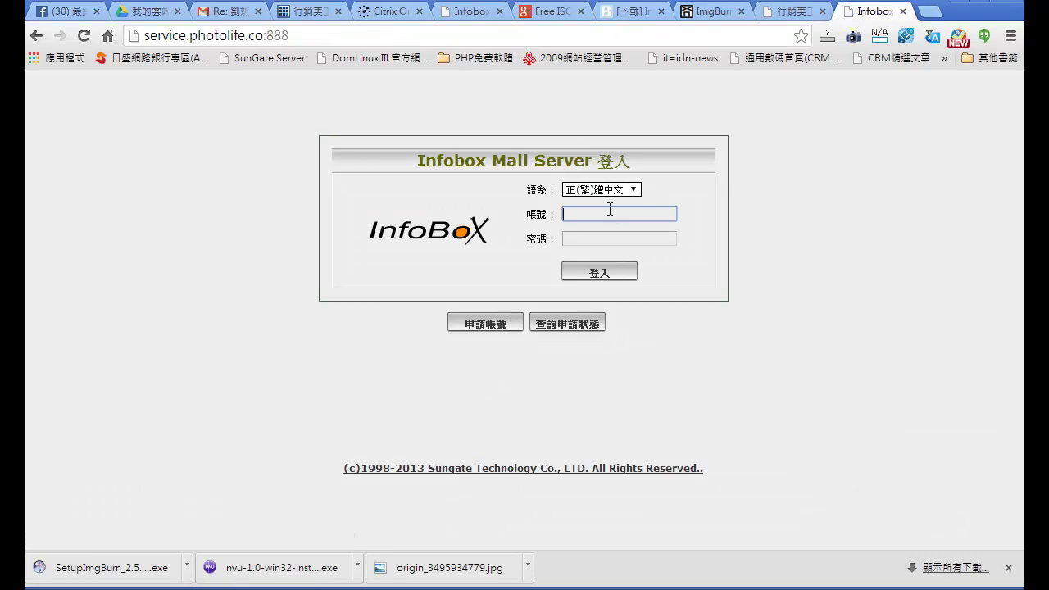
# Step: Log in to Infobox Mail Server with the account name and password
pyautogui.write('service')
pyautogui.press('Tab')
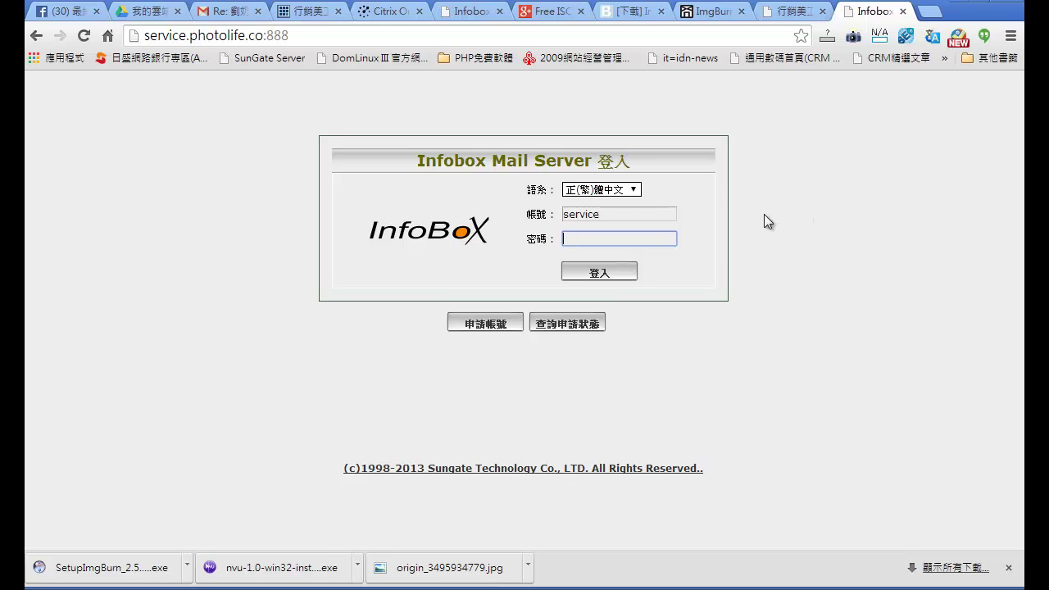
pyautogui.click(666, 214)
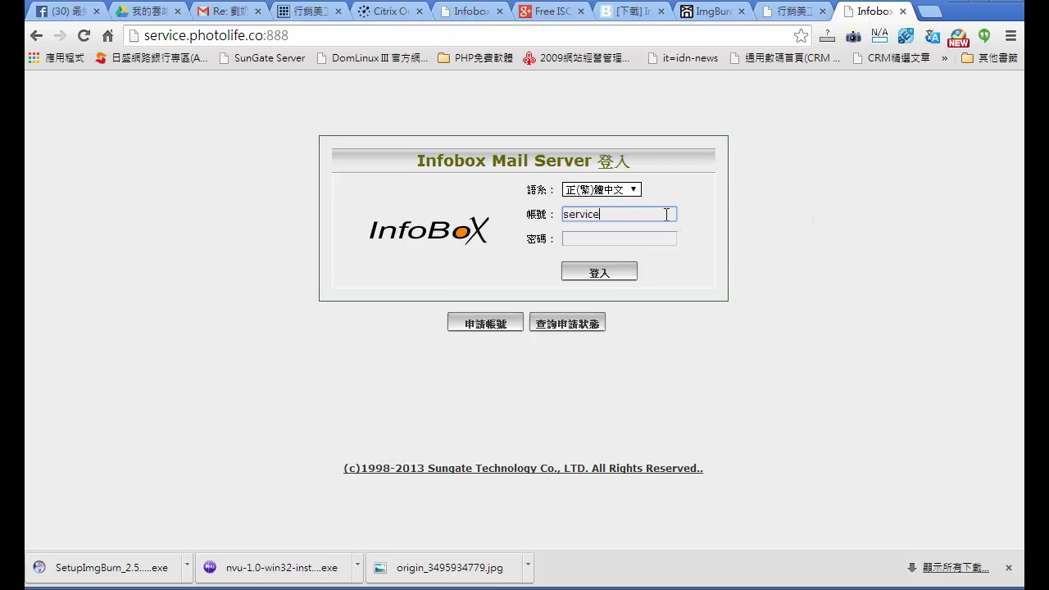
pyautogui.write('photo')
pyautogui.press('Tab')
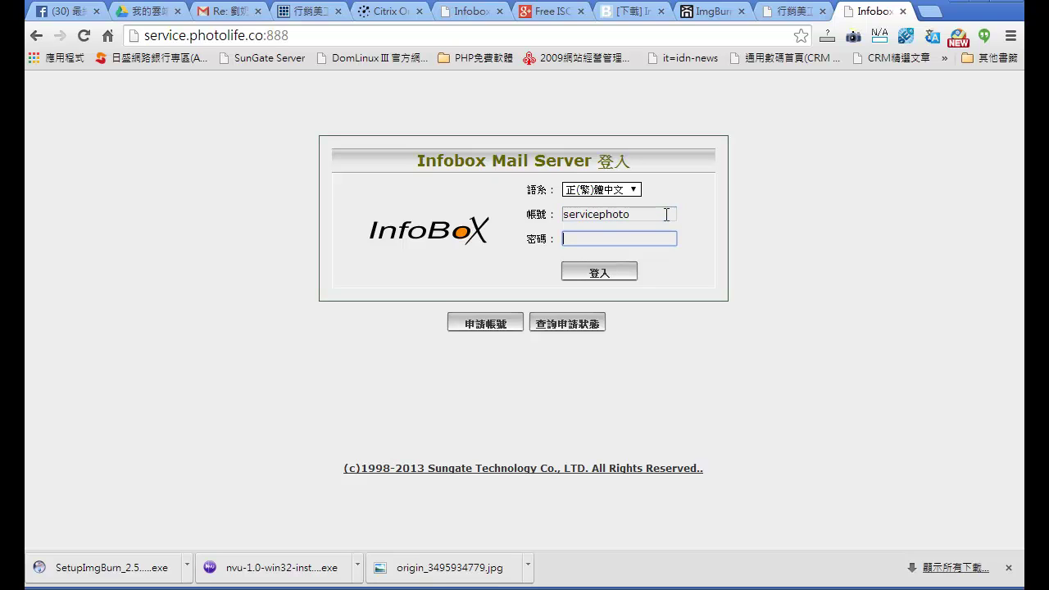
pyautogui.write('********')
pyautogui.press('Return')
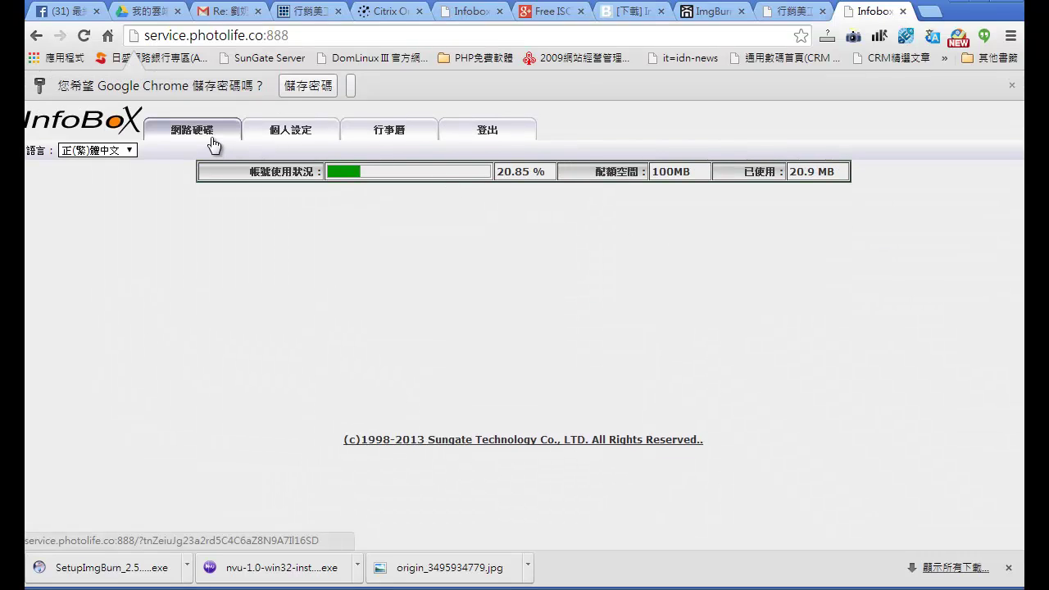
# Step: In the web drive's _www_ folder, give the wordpress folder full drwxrwxrwx permissions
pyautogui.click(209, 133)
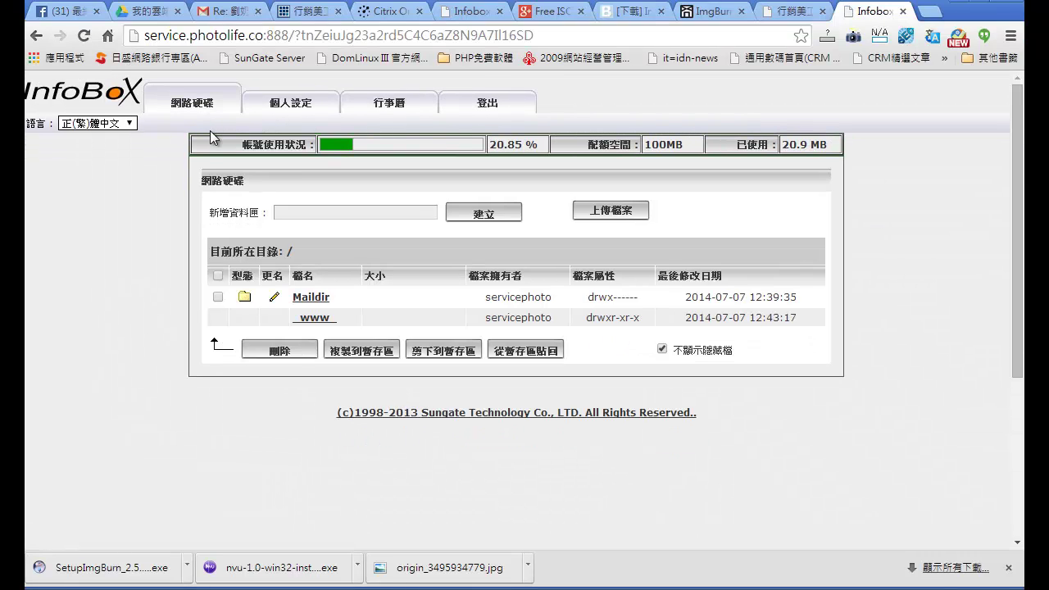
pyautogui.click(320, 317)
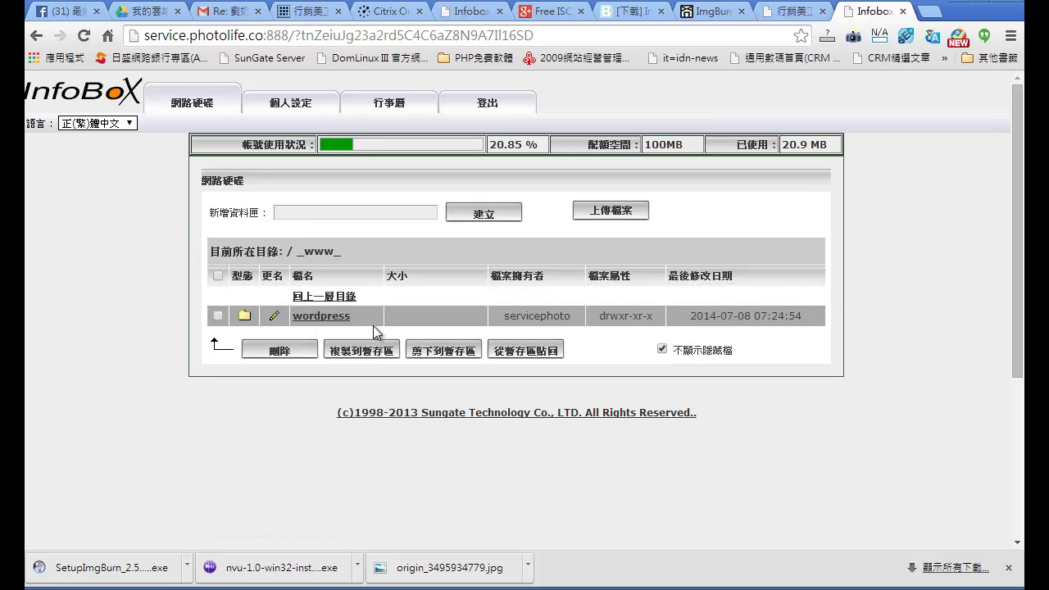
pyautogui.click(275, 317)
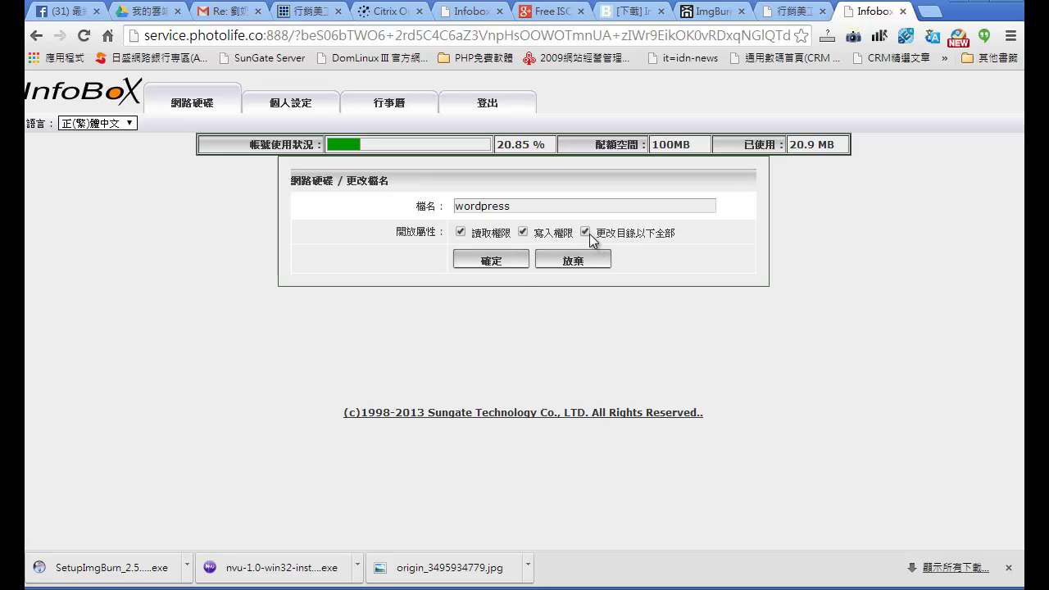
pyautogui.click(502, 262)
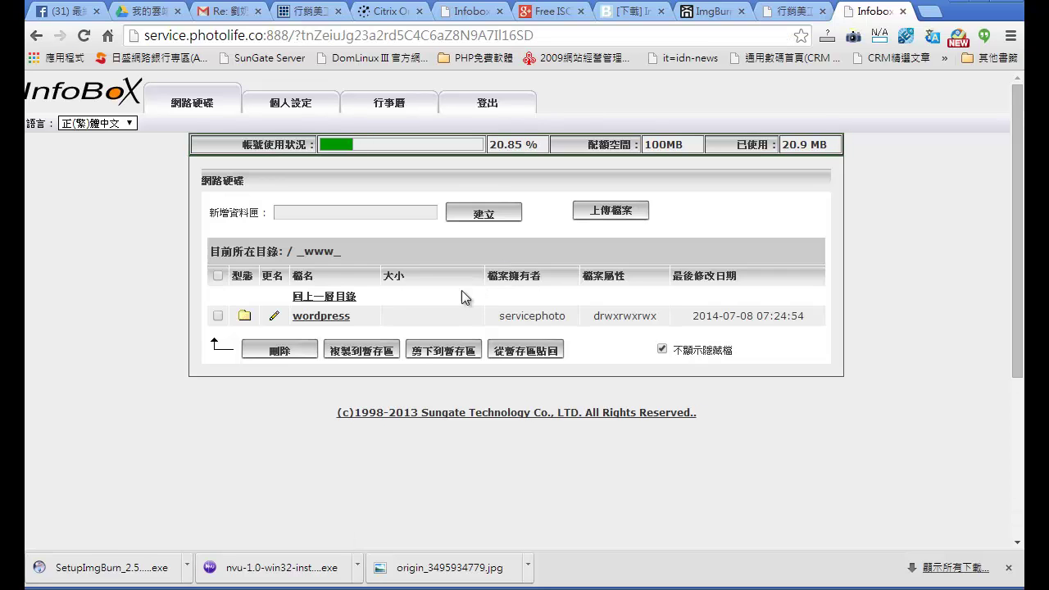
# Step: Open the wordpress folder to view its file listing
pyautogui.click(323, 315)
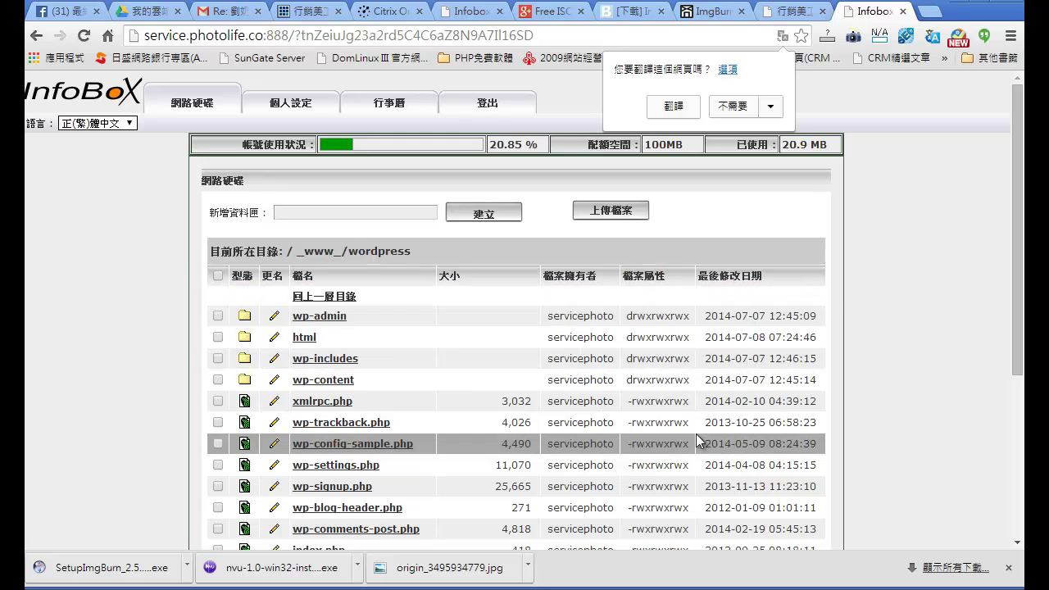
pyautogui.moveTo(1016, 369); pyautogui.dragTo(898, 367)
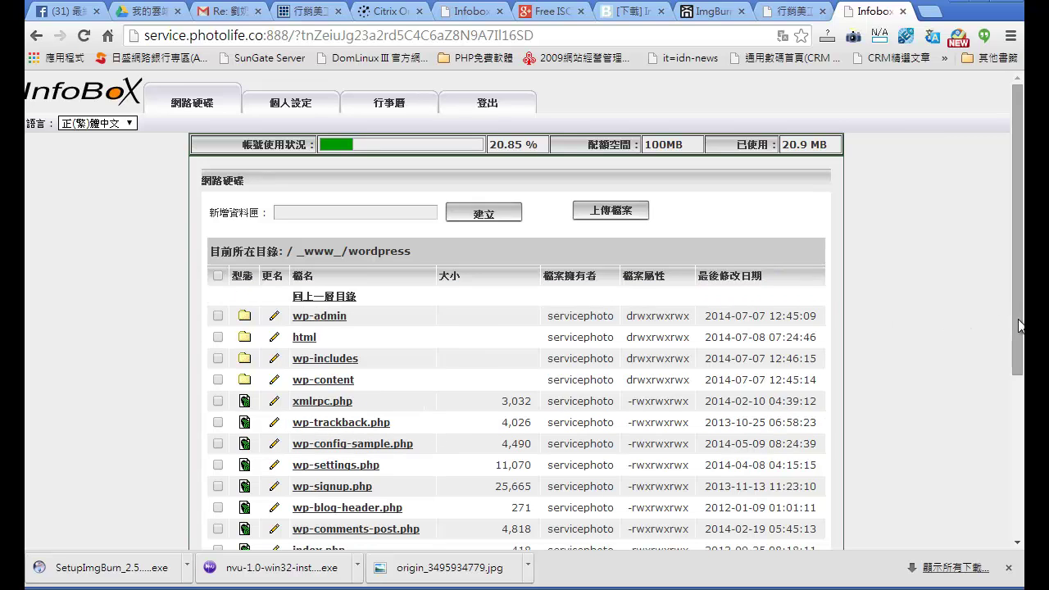
pyautogui.moveTo(1016, 330); pyautogui.dragTo(1010, 352)
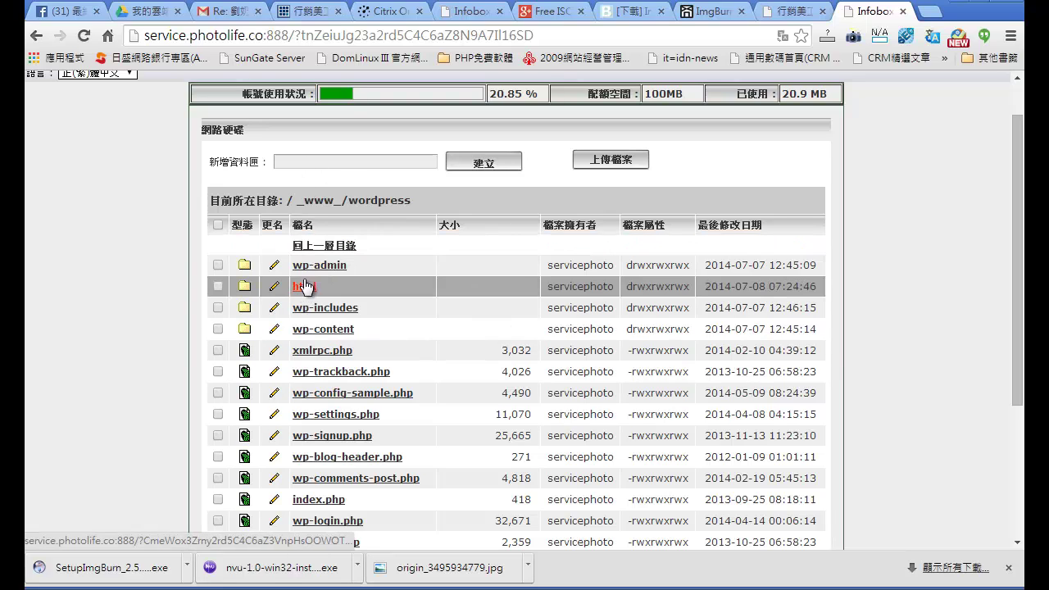
# Step: Create a new folder named html inside wordpress
pyautogui.click(296, 162)
pyautogui.write('html')
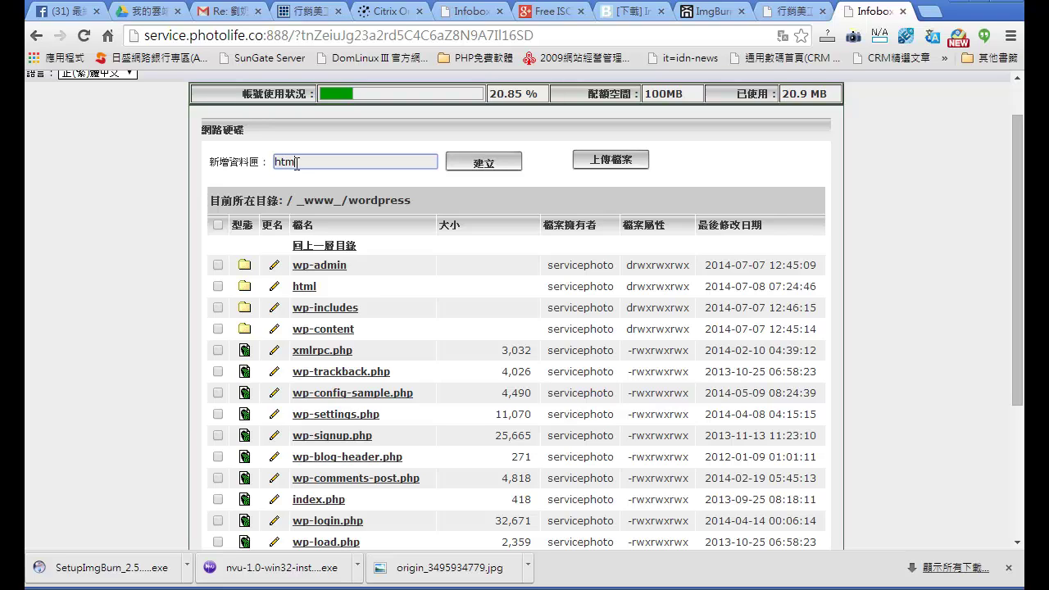
pyautogui.click(488, 164)
# Step: Check the html folder's permissions, leave them unchanged, and open the html folder
pyautogui.click(310, 289)
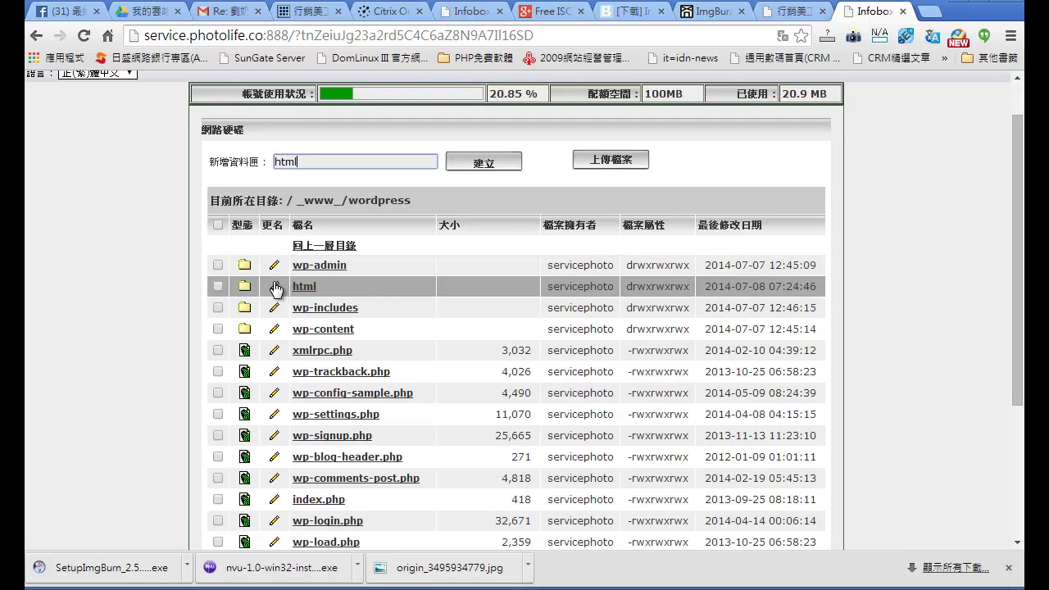
pyautogui.click(273, 287)
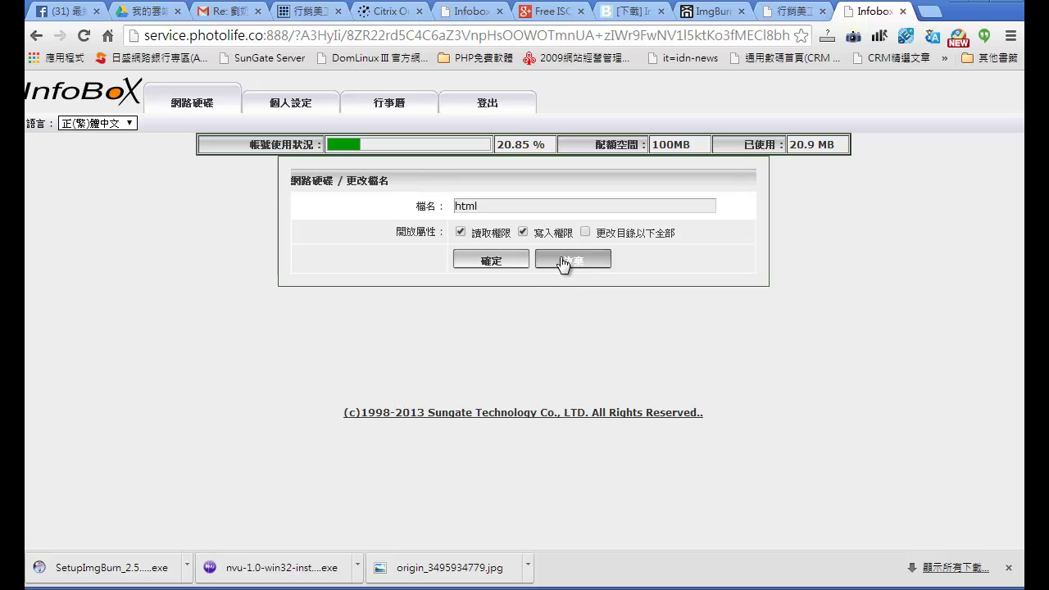
pyautogui.click(565, 262)
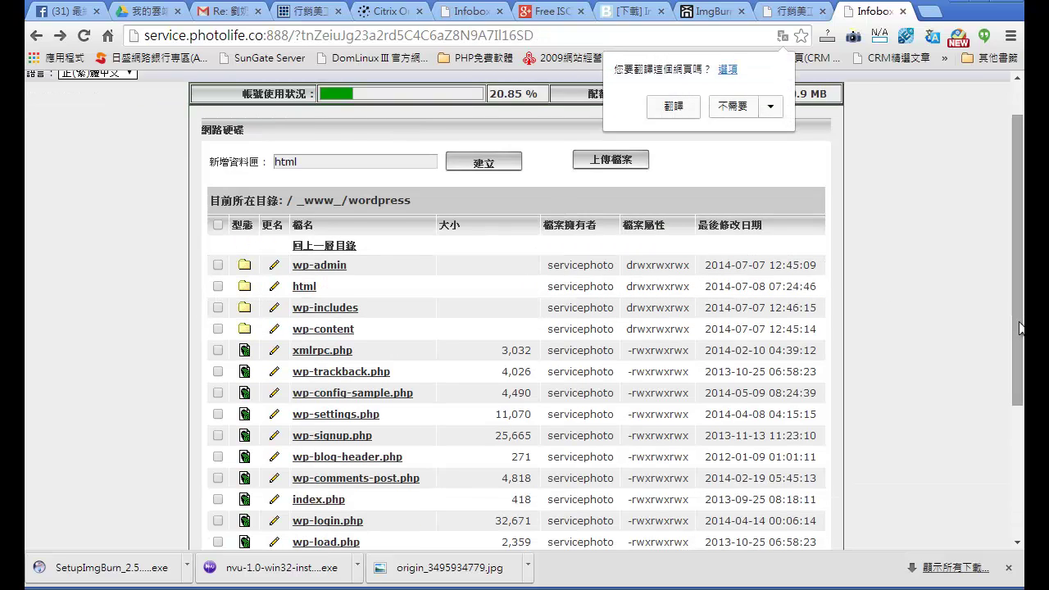
pyautogui.moveTo(1021, 331); pyautogui.dragTo(1019, 332)
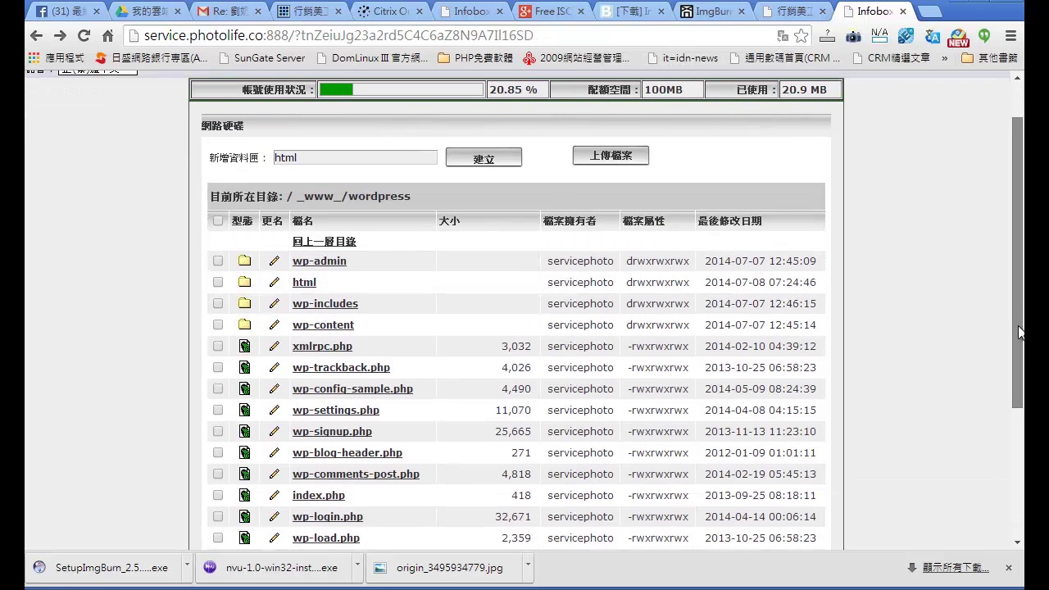
pyautogui.click(309, 286)
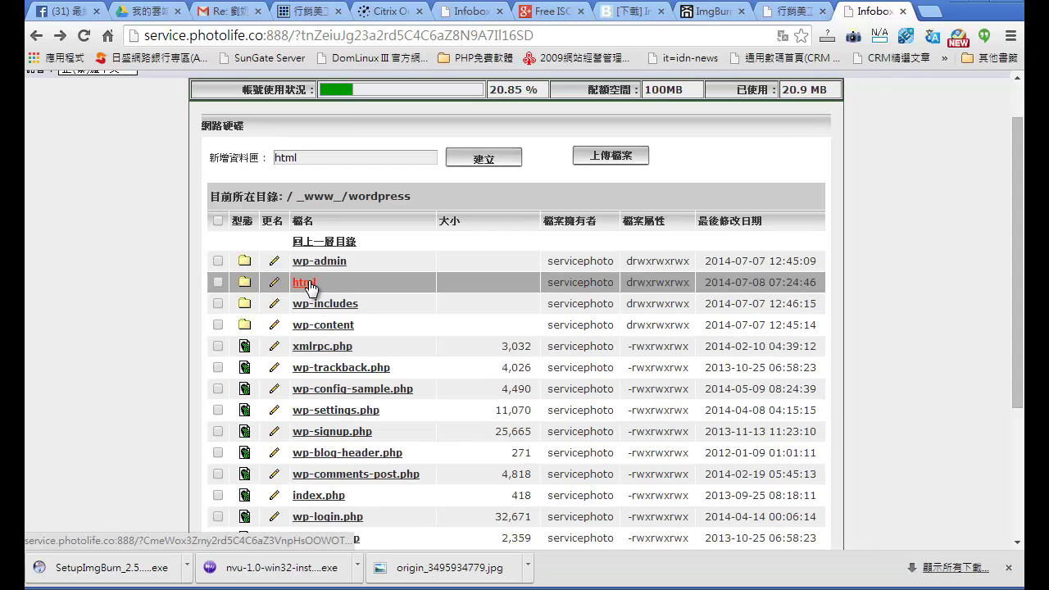
pyautogui.click(308, 283)
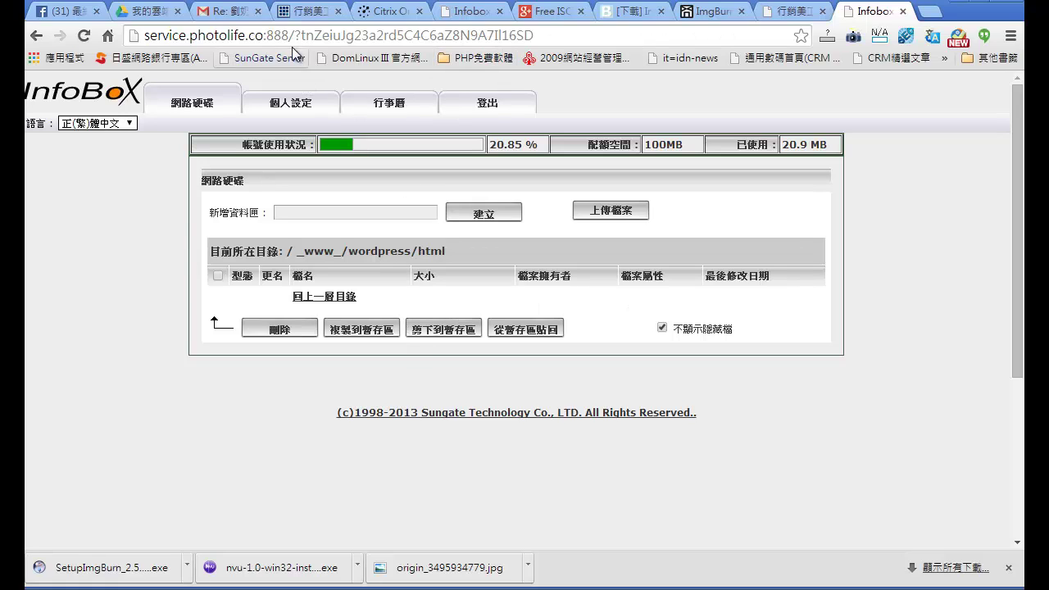
# Step: Strip the :888 port and path from the address to load service.photolife.co
pyautogui.click(271, 40)
pyautogui.click(267, 40)
pyautogui.moveTo(268, 39); pyautogui.dragTo(861, 38)
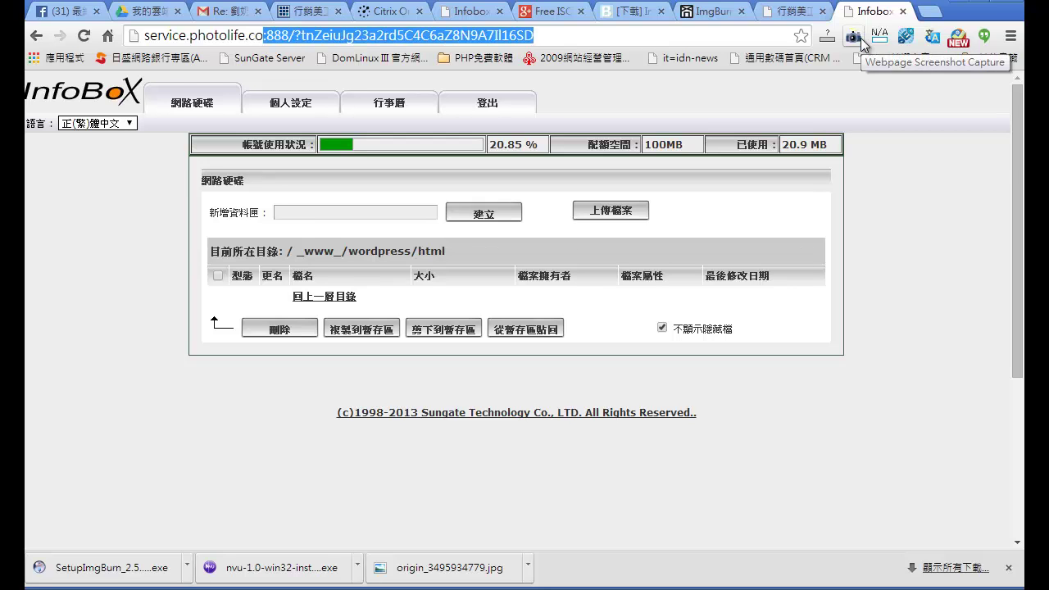
pyautogui.press('BackSpace')
pyautogui.press('Return')
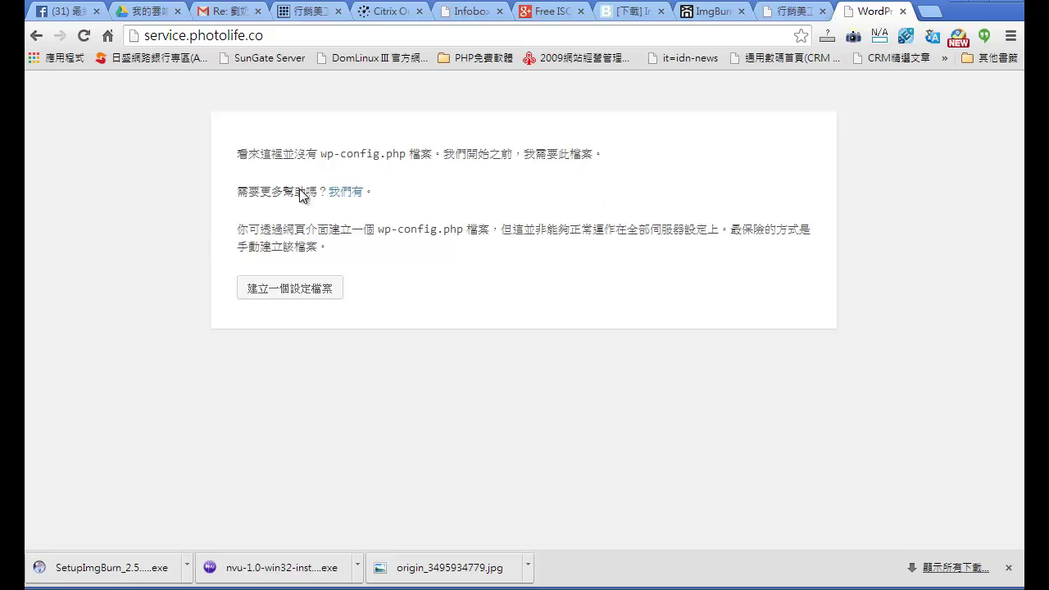
# Step: Append /html to service.photolife.co in the address bar and load it
pyautogui.click(302, 37)
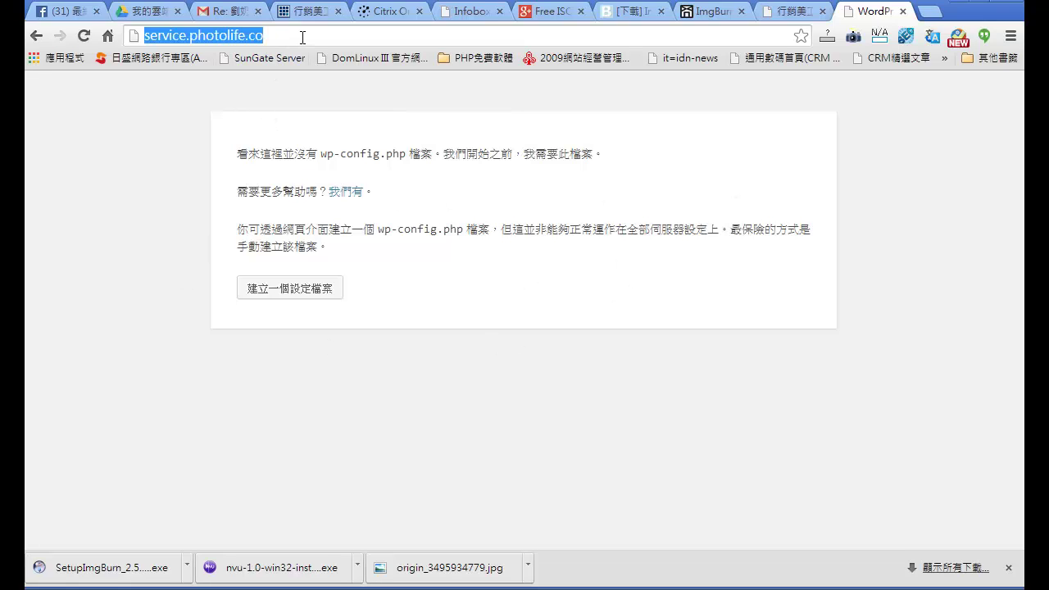
pyautogui.click(317, 41)
pyautogui.write('/html')
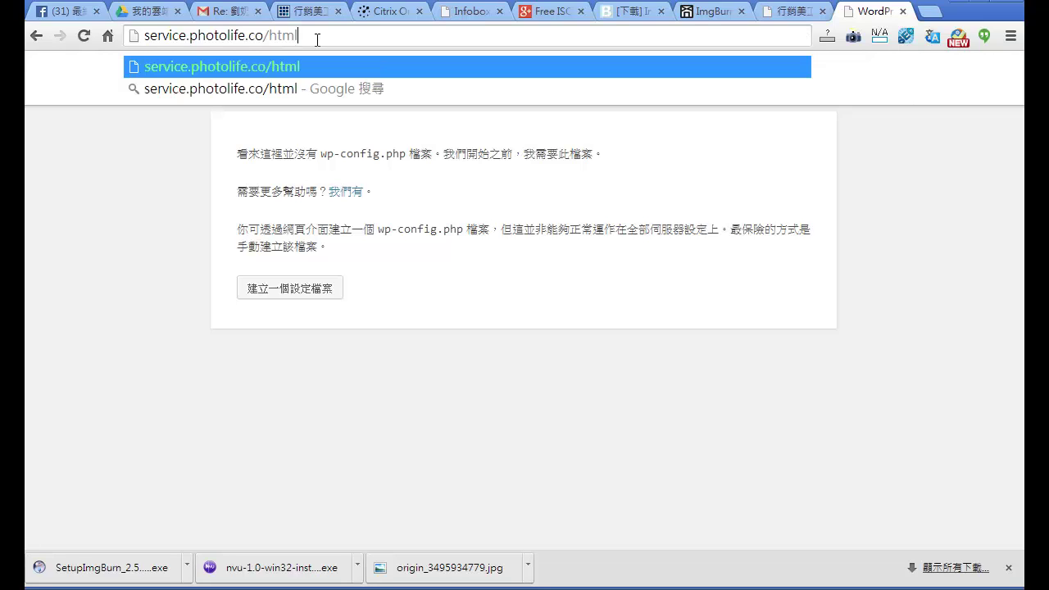
pyautogui.press('Return')
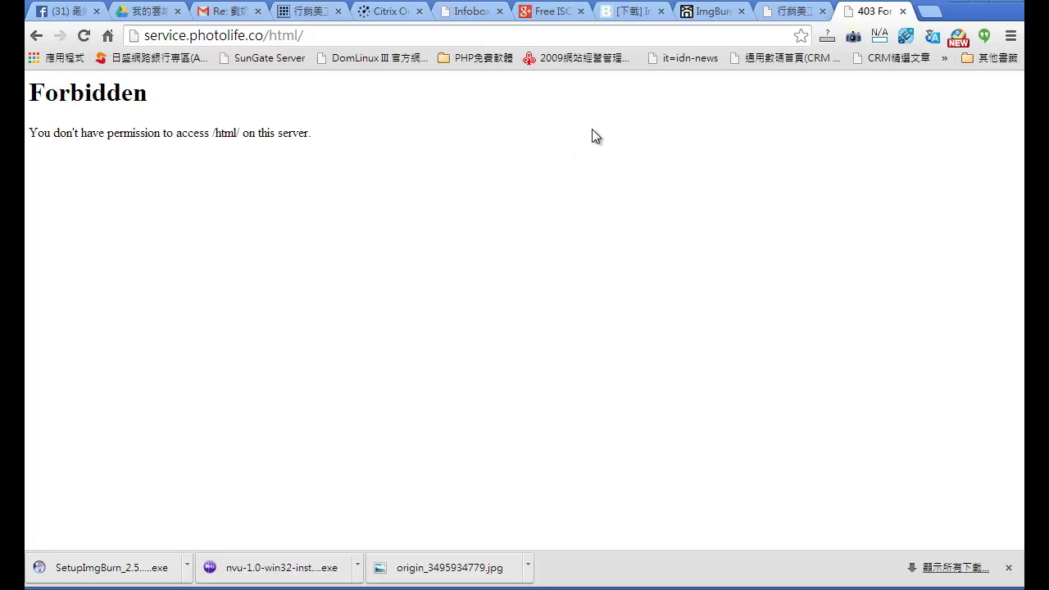
# Step: Launch FileZilla from Windows search and dismiss the version 3.8.1 update notice
pyautogui.press('super')
pyautogui.write('filezilla')
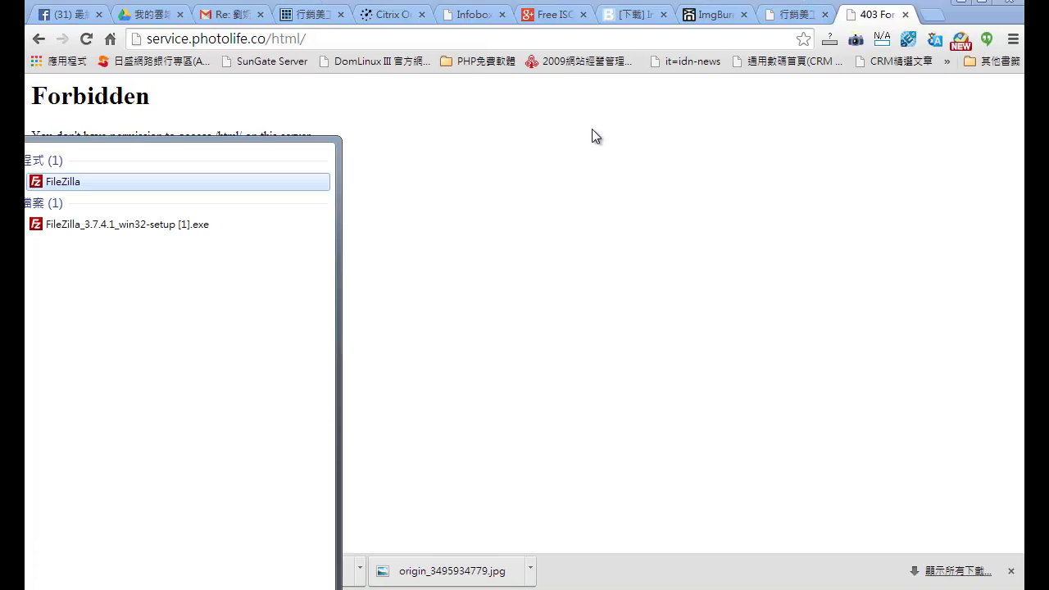
pyautogui.click(58, 190)
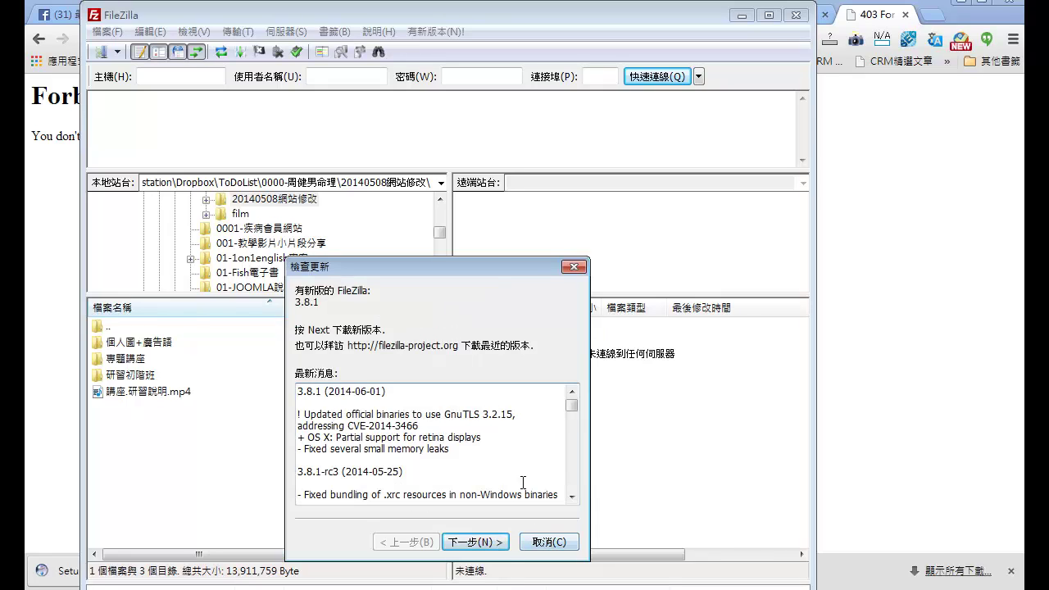
pyautogui.click(562, 542)
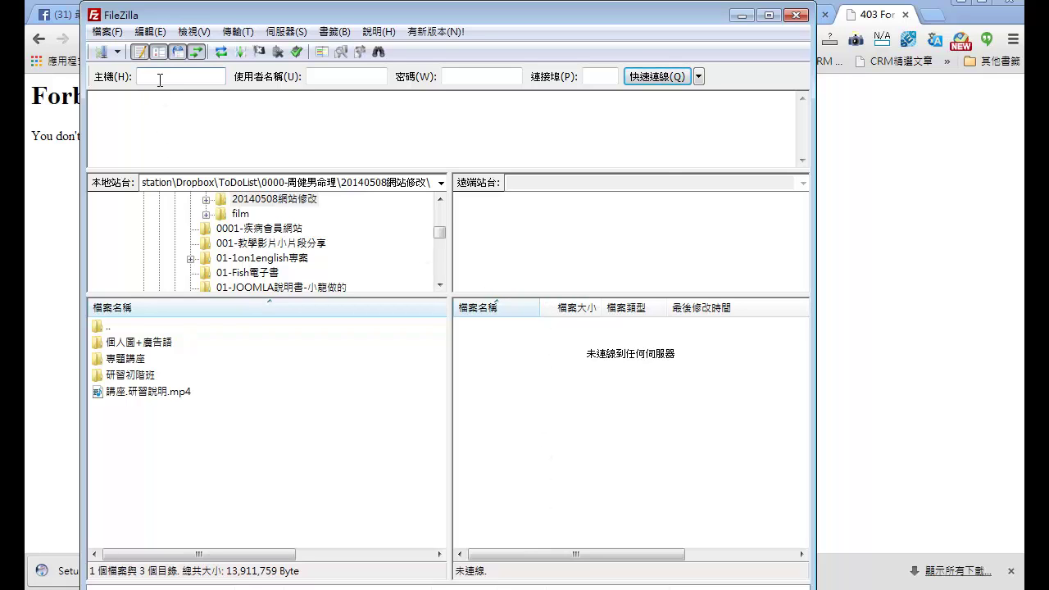
# Step: Quickconnect to service.photolife.co with the FTP username and password, remembering the password
pyautogui.moveTo(159, 80)
pyautogui.write('service.photolife.co')
pyautogui.click(342, 79)
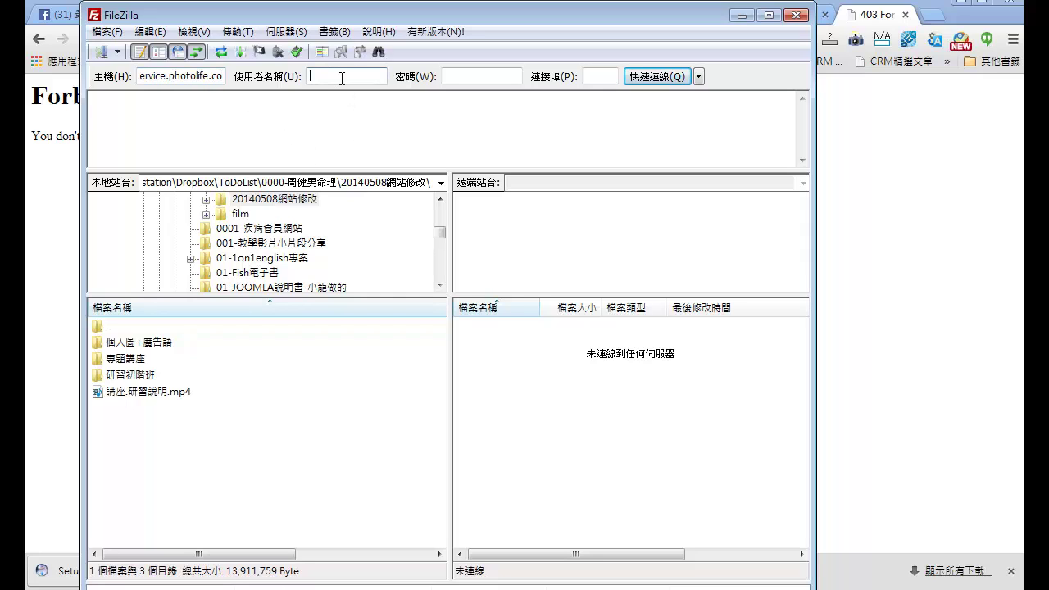
pyautogui.write('servicephoto')
pyautogui.press('Tab')
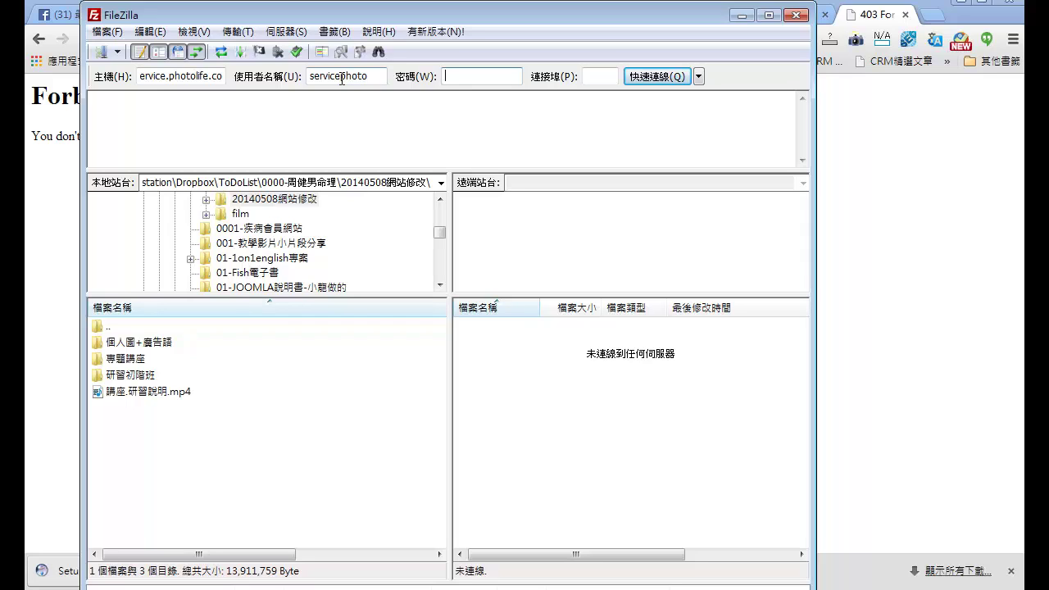
pyautogui.write('•••••••')
pyautogui.click(664, 81)
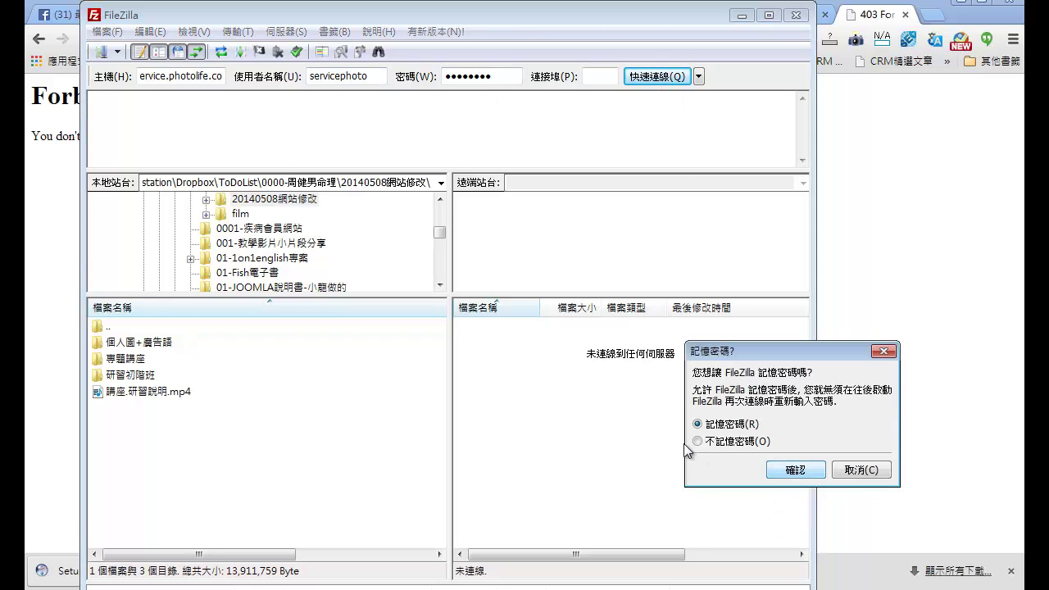
pyautogui.click(791, 473)
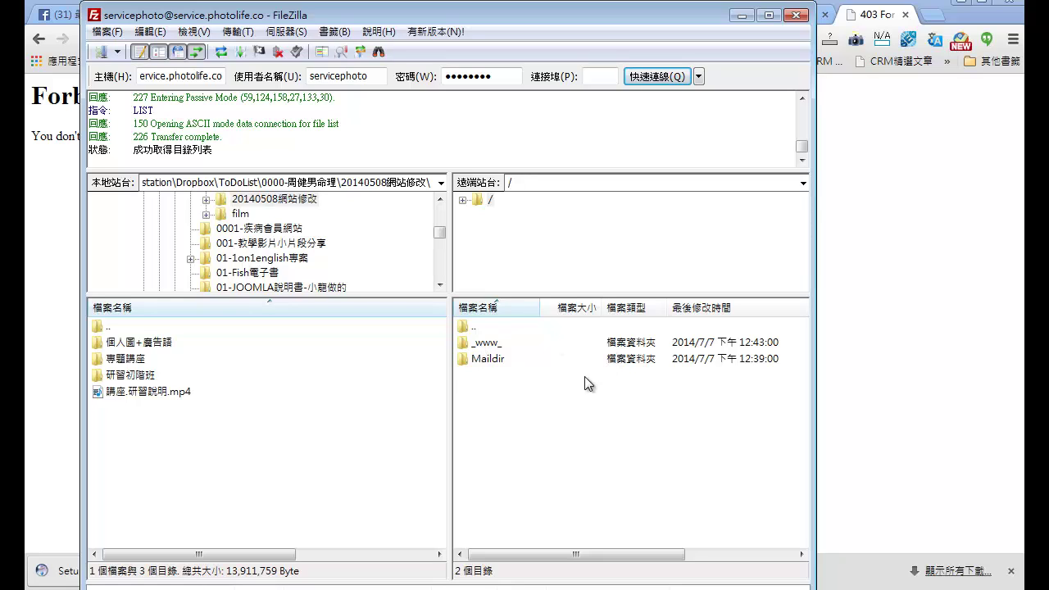
# Step: Open the remote /_www_/wordpress/html folder, then switch to Explorer with the magicbox files
pyautogui.click(479, 342)
pyautogui.doubleClick(479, 343)
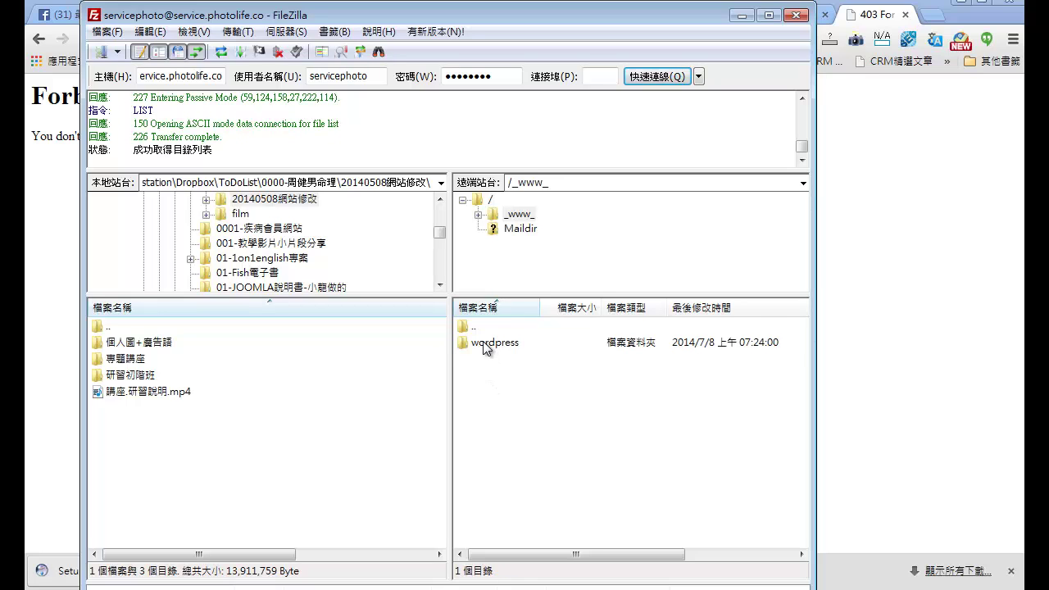
pyautogui.doubleClick(485, 344)
pyautogui.moveTo(801, 373)
pyautogui.mouseDown()
pyautogui.moveTo(802, 448)
pyautogui.moveTo(802, 373)
pyautogui.mouseUp()
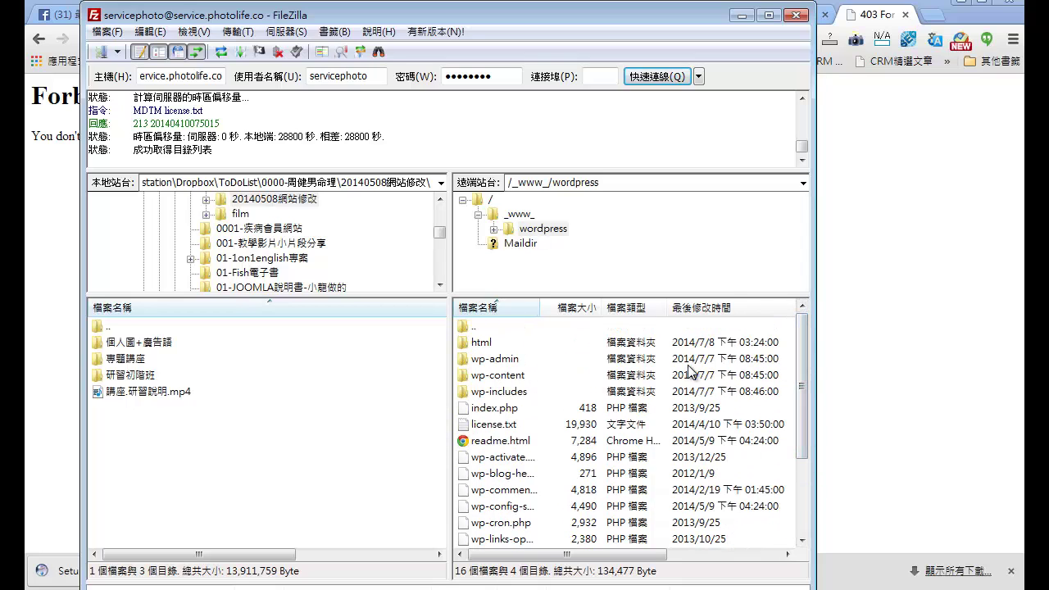
pyautogui.doubleClick(479, 343)
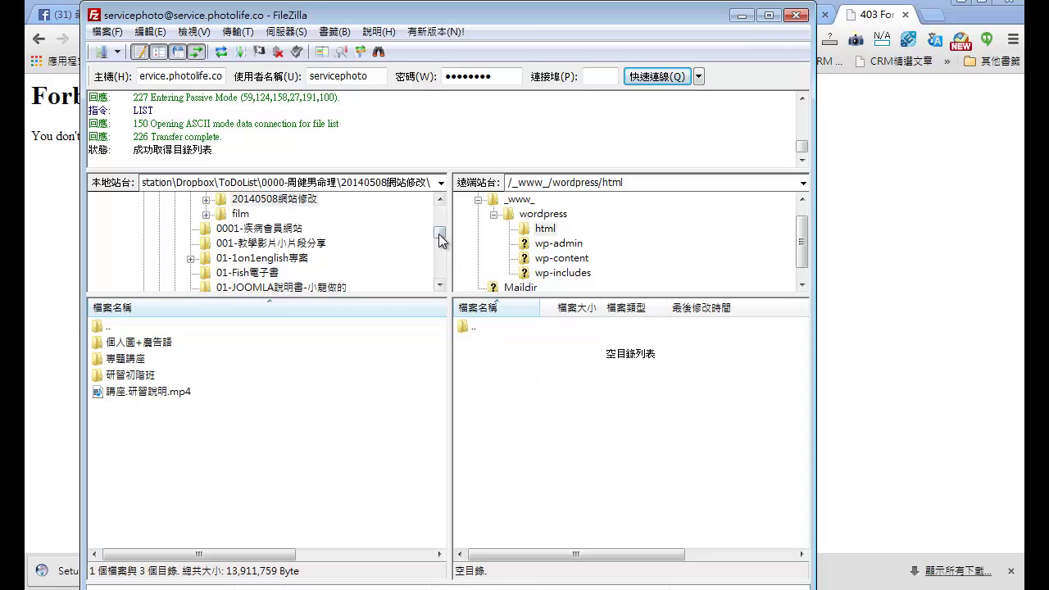
pyautogui.moveTo(439, 234); pyautogui.dragTo(443, 215)
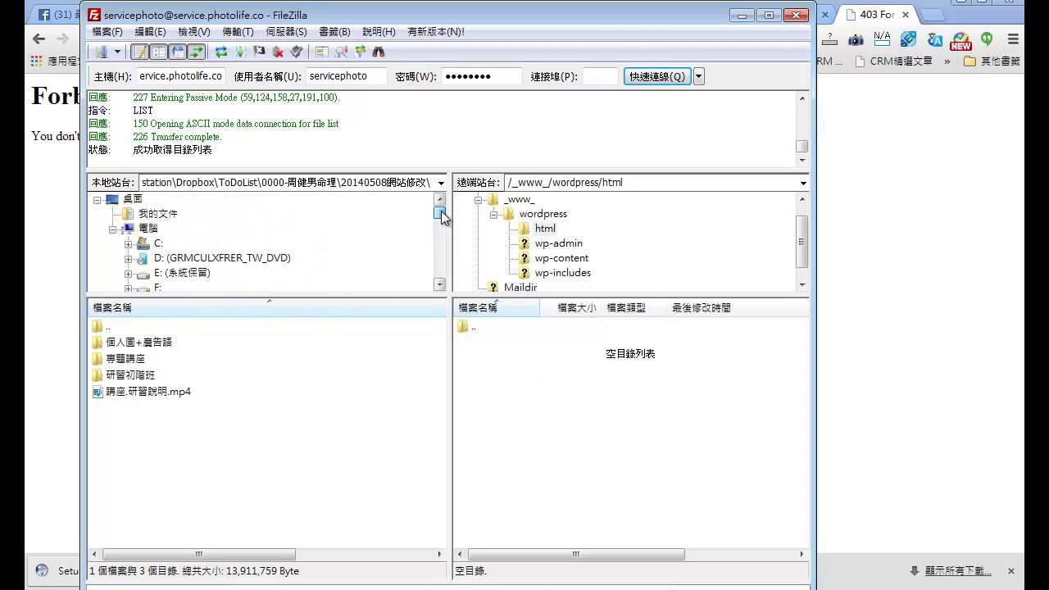
pyautogui.click(439, 285)
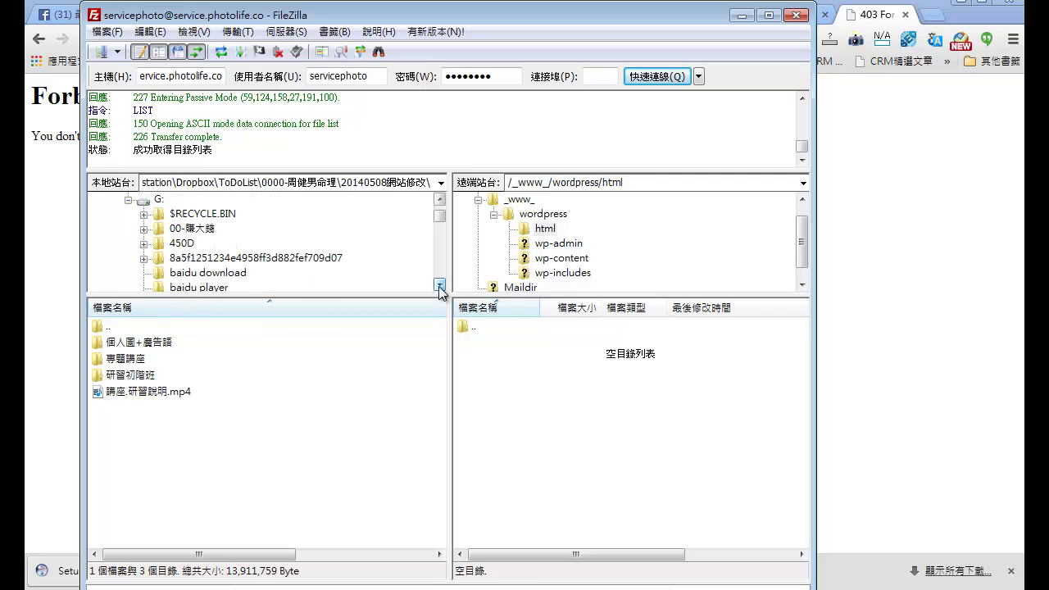
pyautogui.click(440, 285)
pyautogui.click(439, 285)
pyautogui.moveTo(441, 221); pyautogui.dragTo(440, 203)
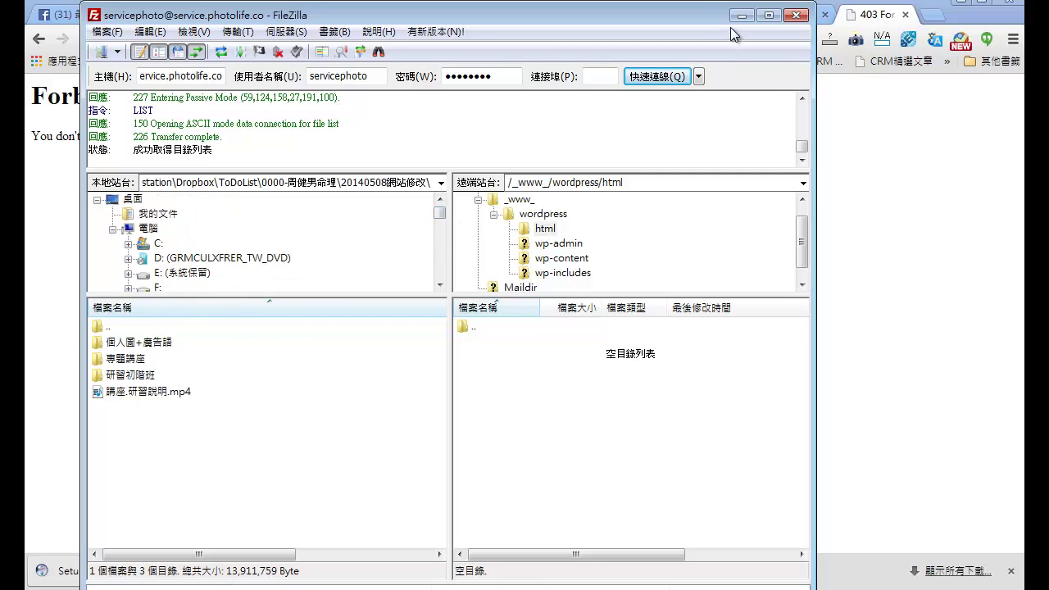
pyautogui.hotkey('alt', 'Tab')
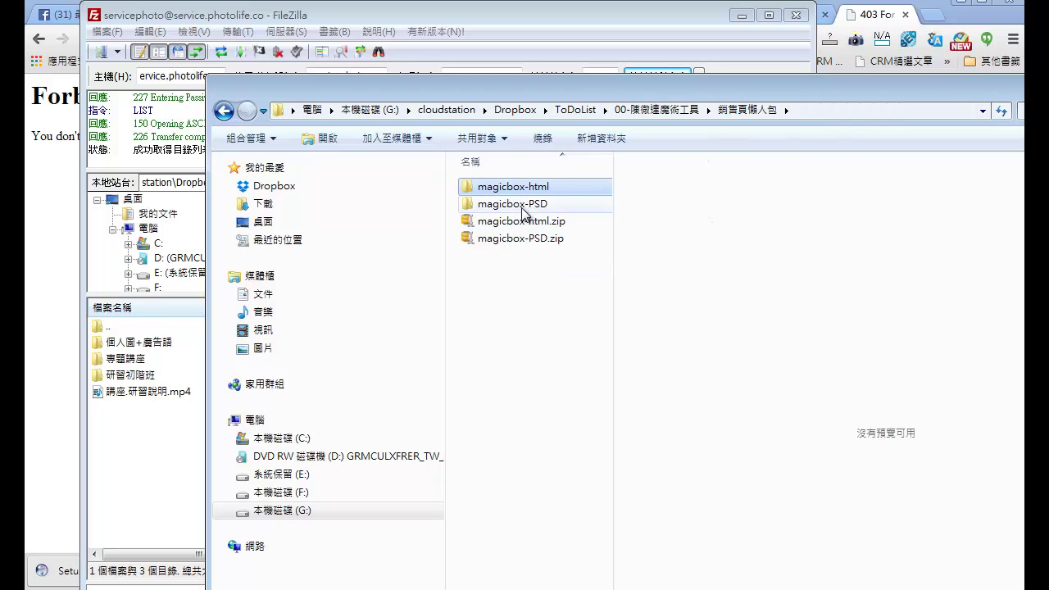
# Step: Open magicbox-html\html and its images folder, placing Explorer beside FileZilla
pyautogui.moveTo(518, 210)
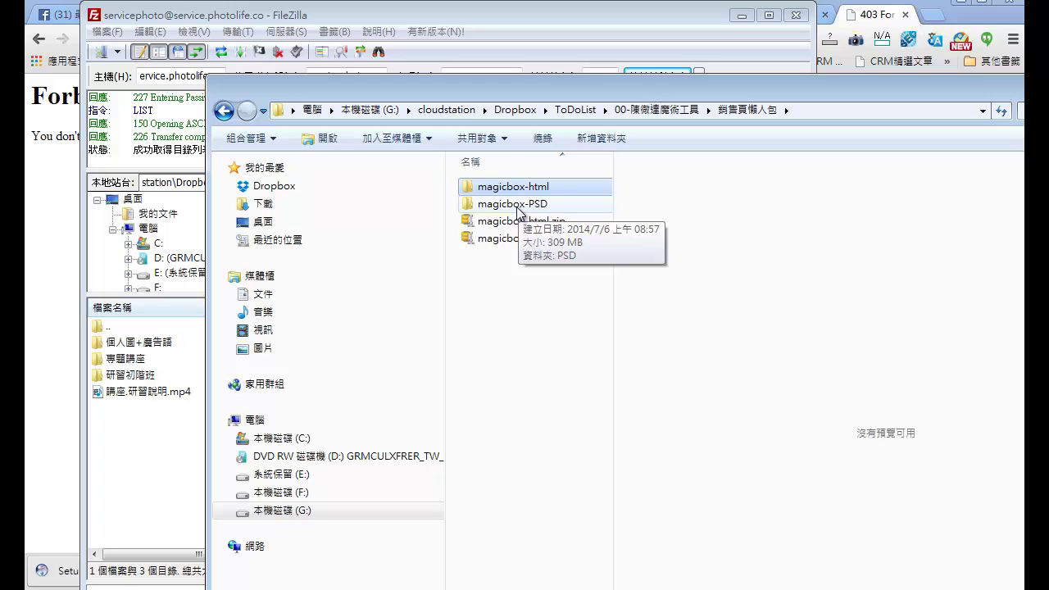
pyautogui.doubleClick(514, 187)
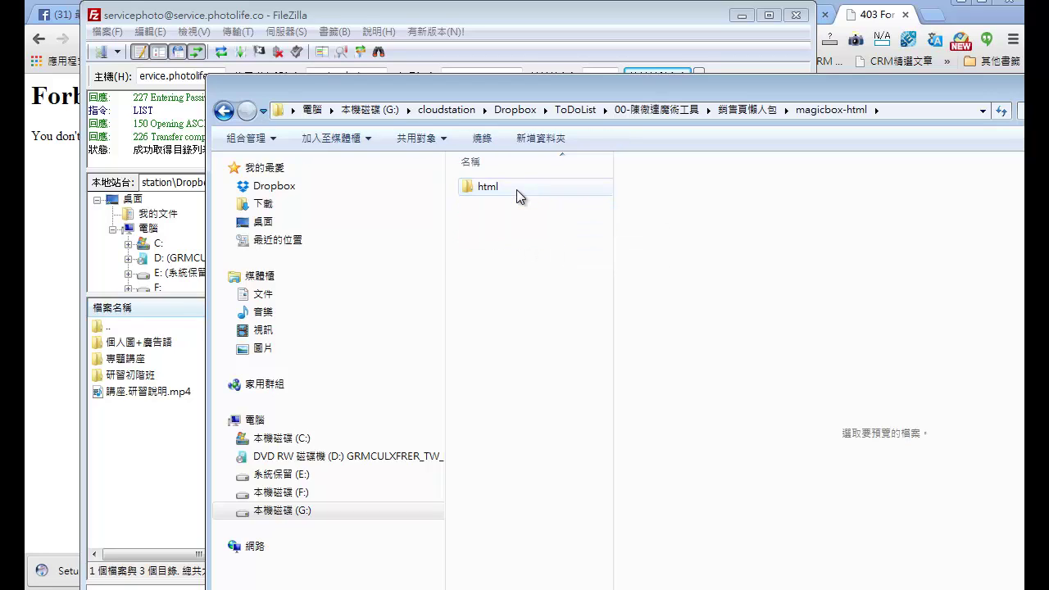
pyautogui.doubleClick(484, 186)
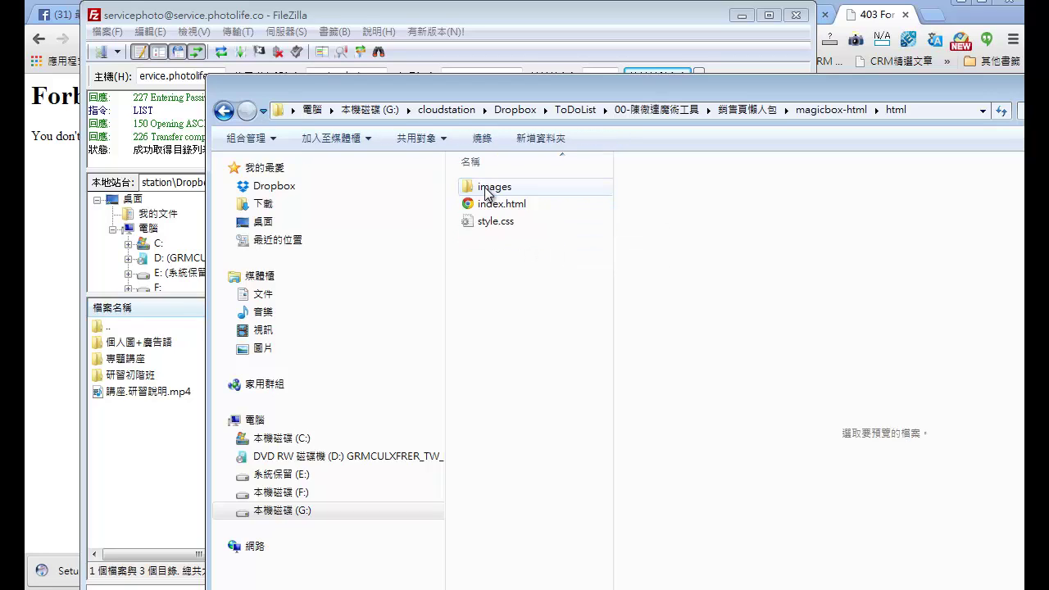
pyautogui.moveTo(567, 96); pyautogui.dragTo(1048, 98)
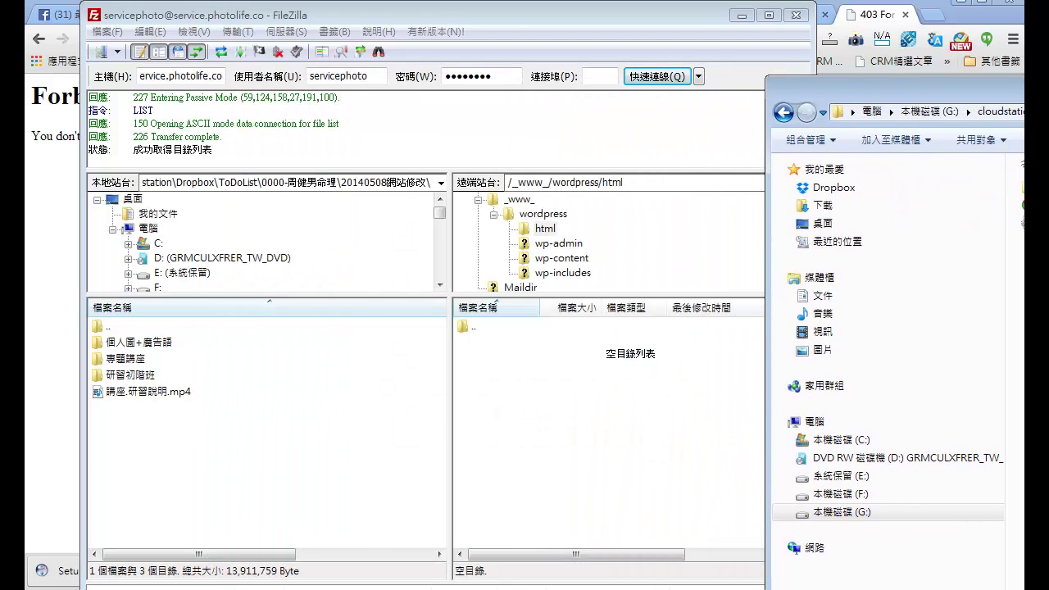
pyautogui.click(1021, 205)
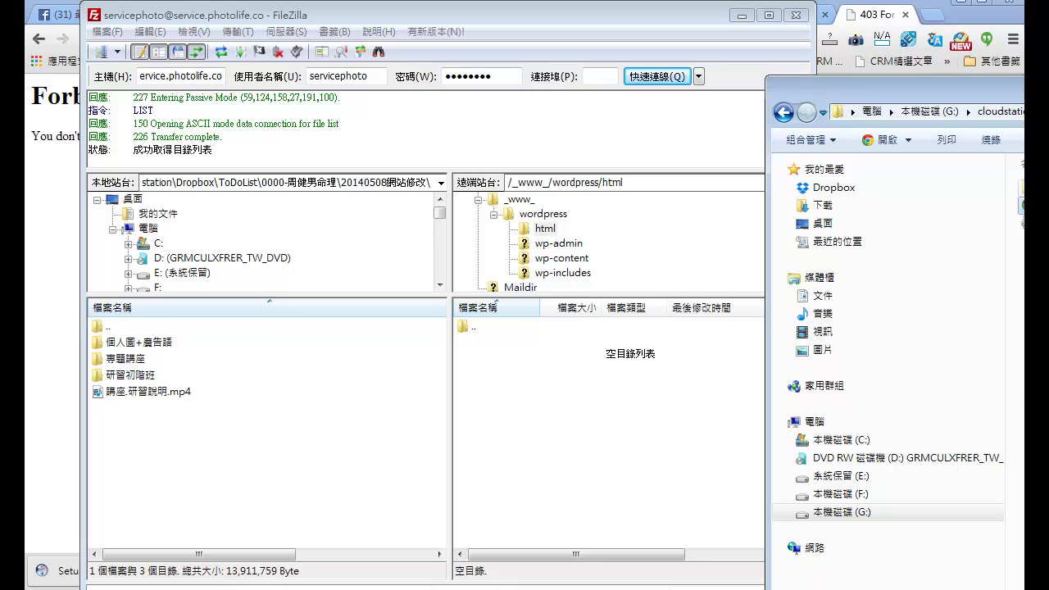
pyautogui.doubleClick(1021, 186)
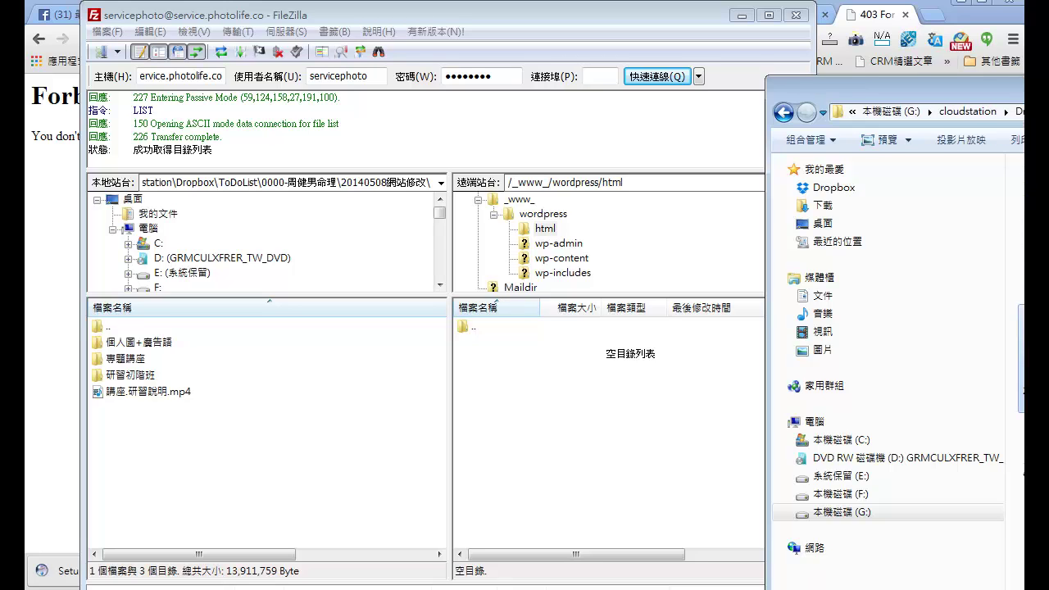
pyautogui.moveTo(902, 86); pyautogui.dragTo(440, 22)
# Step: Preview allproductshowcase_03.png, arrowdown06.png and bonus1–bonus3.png in the images folder
pyautogui.click(600, 385)
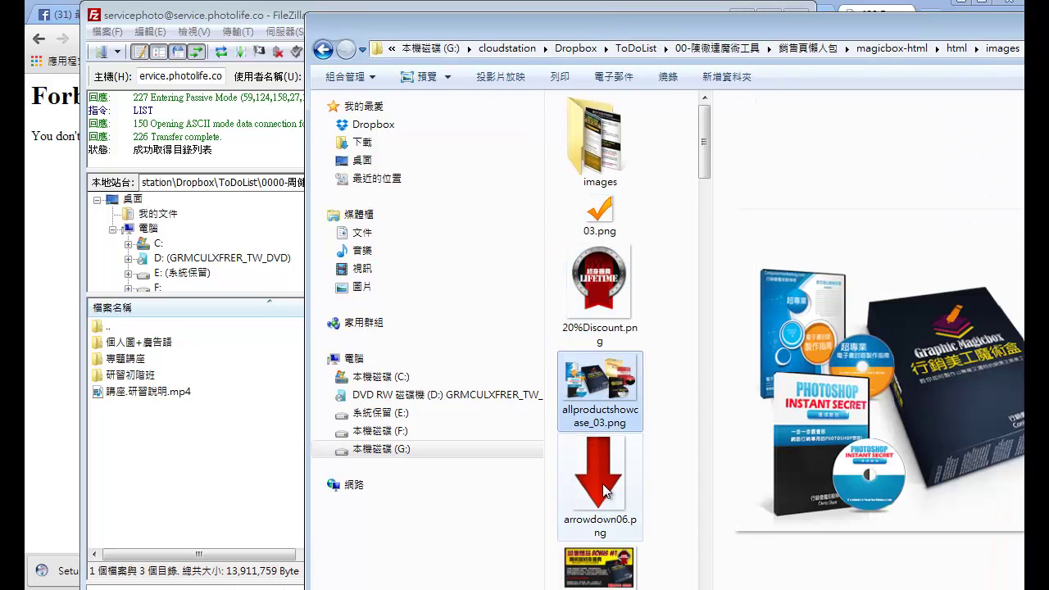
pyautogui.click(605, 490)
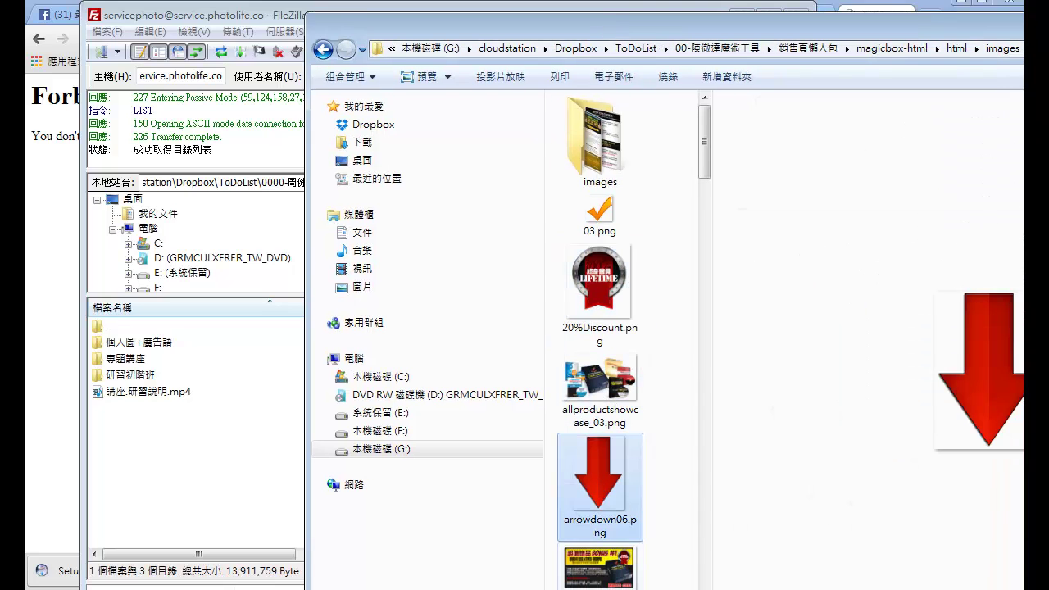
pyautogui.click(604, 585)
pyautogui.scroll(-2, 607, 574)
pyautogui.click(613, 515)
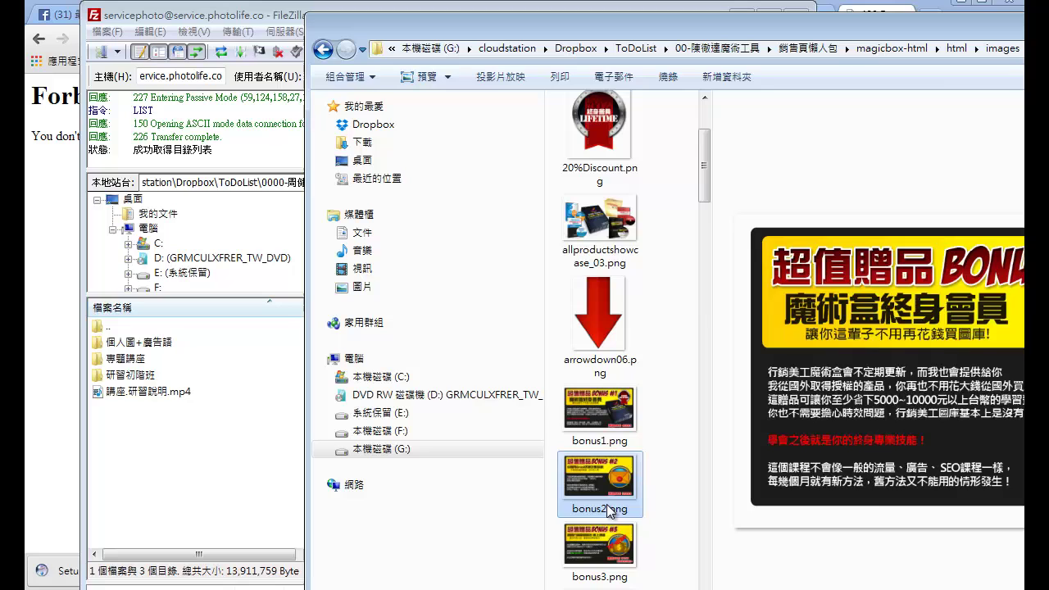
pyautogui.click(613, 567)
pyautogui.click(618, 214)
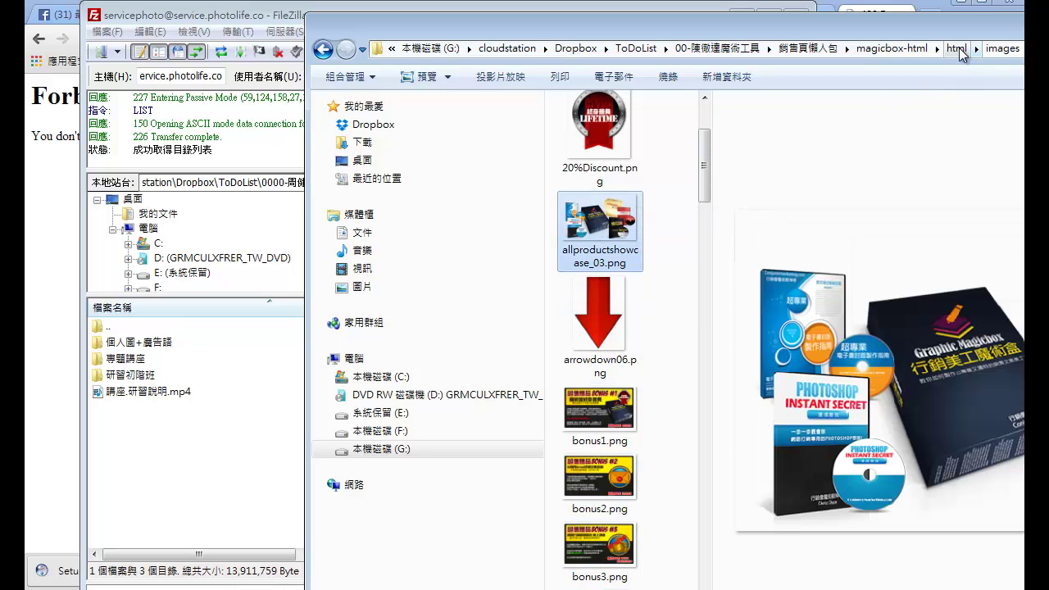
# Step: Return to the html folder and open index.html in Chrome
pyautogui.click(958, 47)
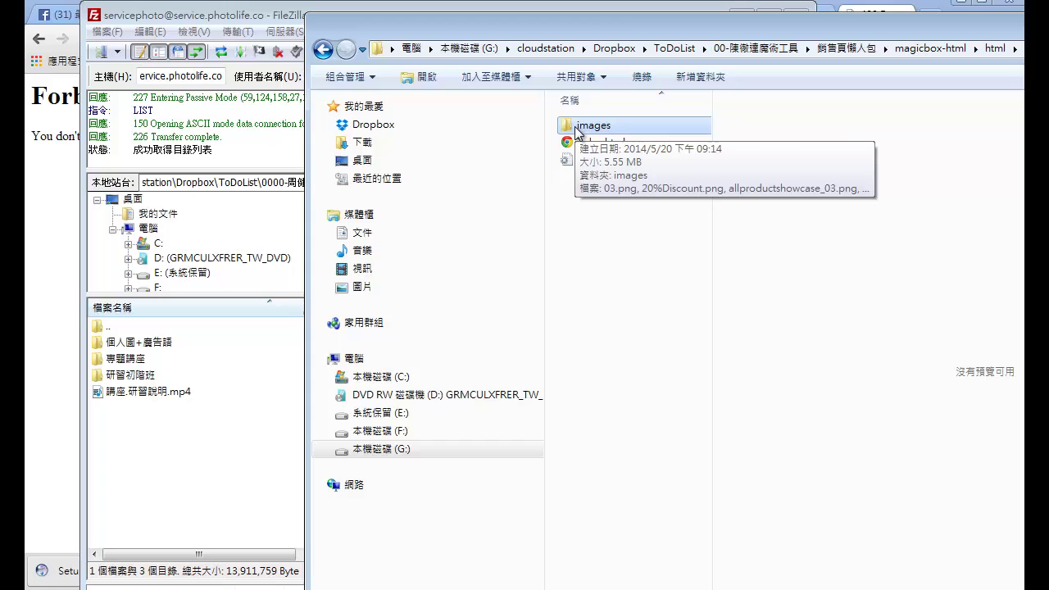
pyautogui.click(596, 146)
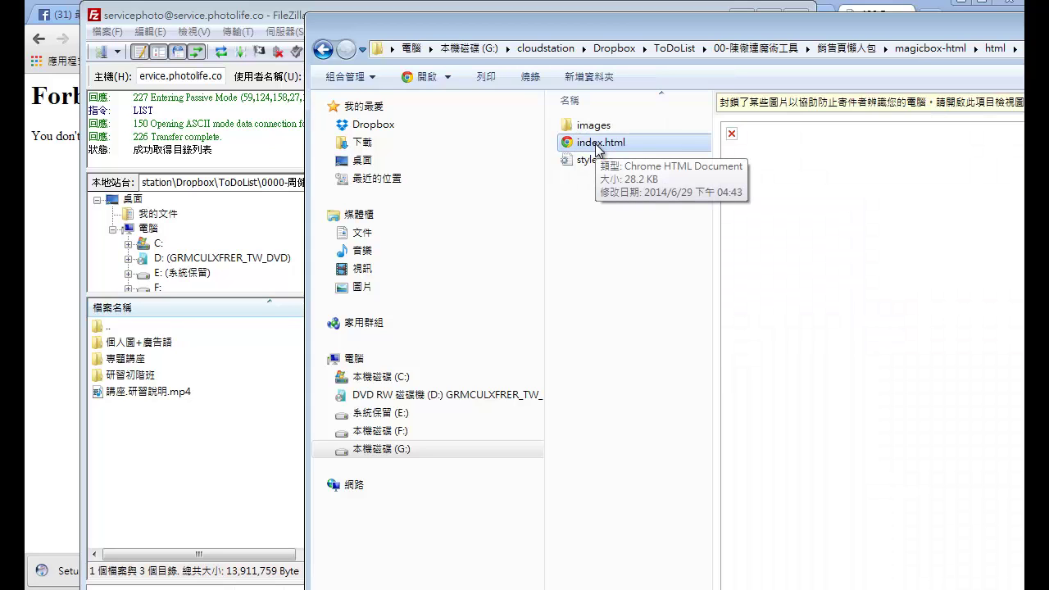
pyautogui.doubleClick(596, 144)
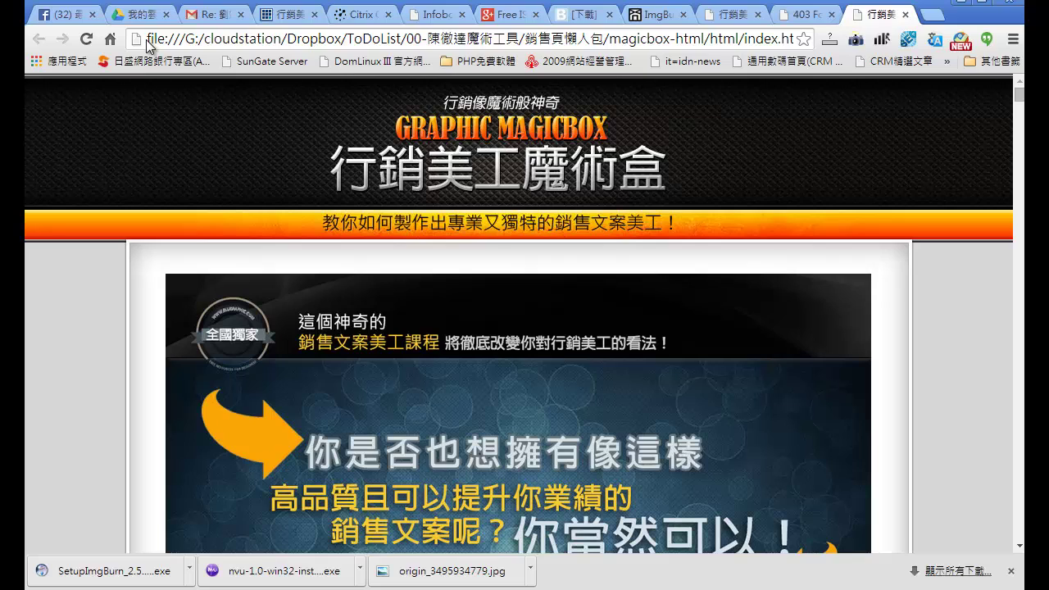
# Step: Highlight the local file path, then scroll the sales page down to its benefits checklist
pyautogui.moveTo(157, 40); pyautogui.dragTo(244, 43)
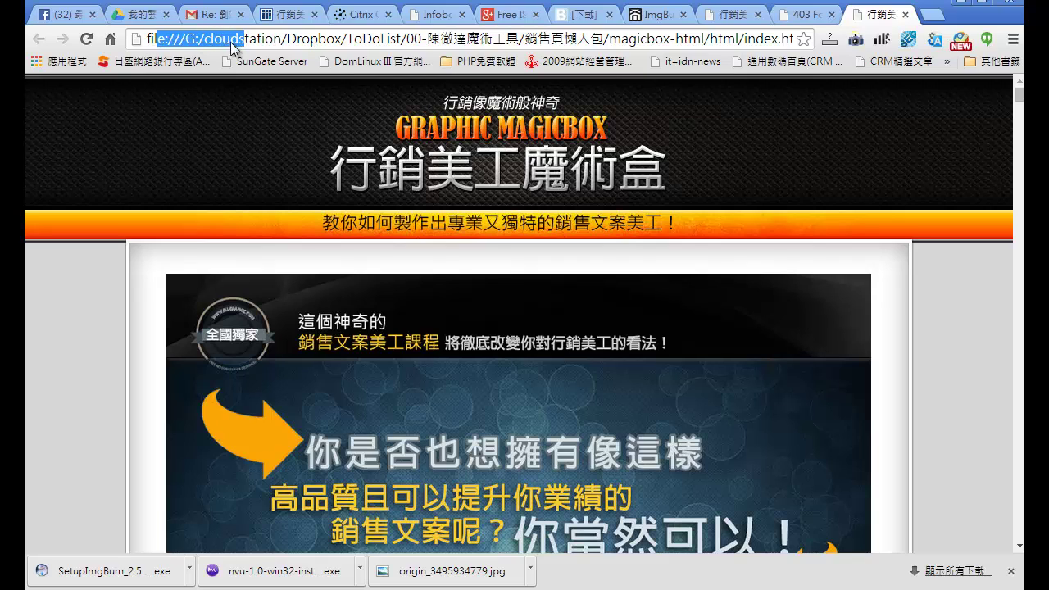
pyautogui.click(1020, 98)
pyautogui.moveTo(1022, 105); pyautogui.dragTo(1022, 199)
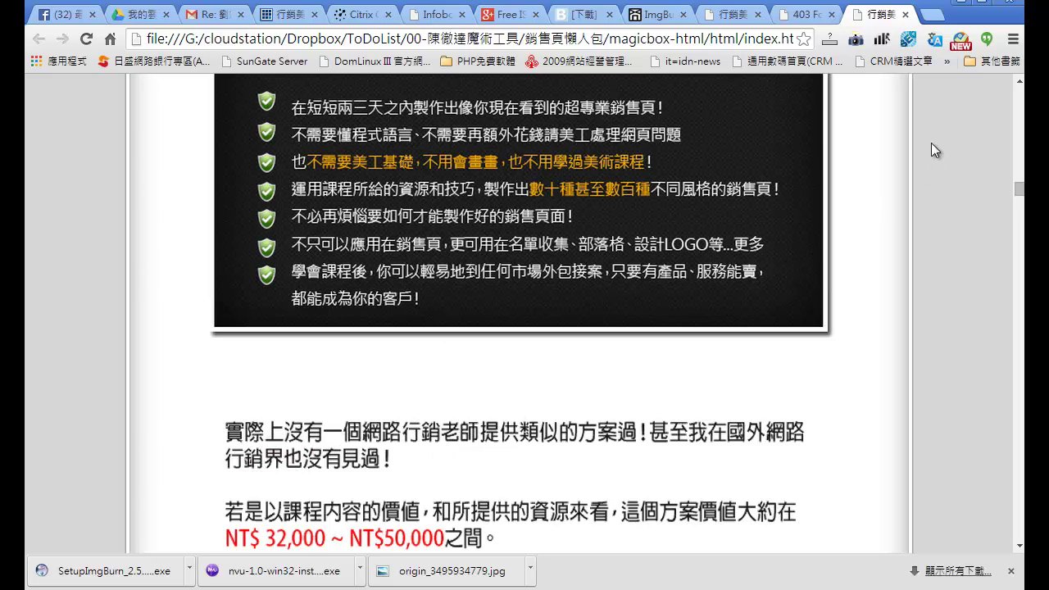
# Step: Minimize Chrome, move Explorer aside, and upload images, index.html and style.css to the remote html folder
pyautogui.click(960, 4)
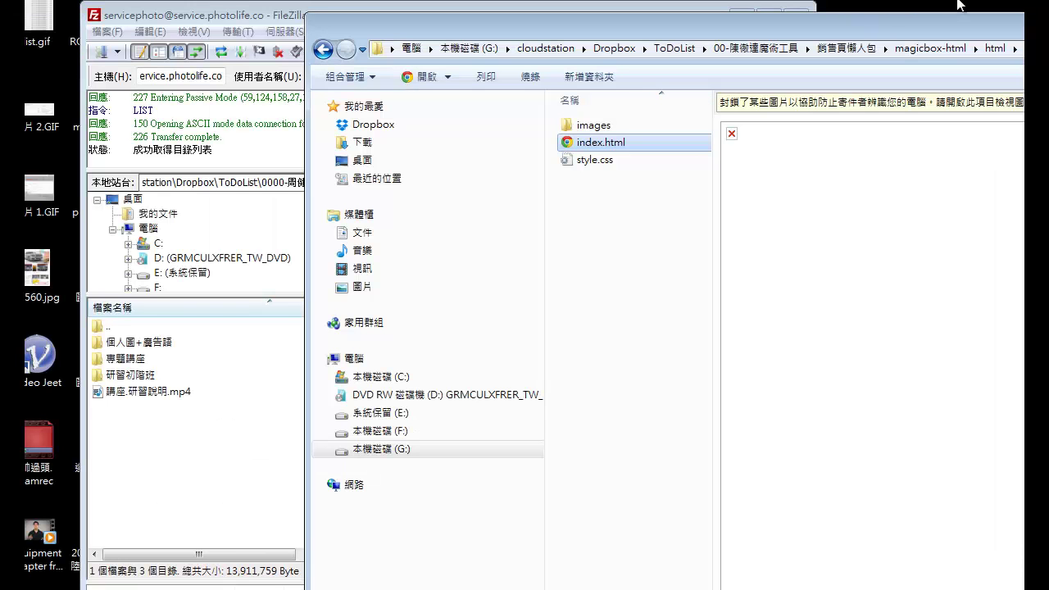
pyautogui.moveTo(504, 21); pyautogui.dragTo(1031, 106)
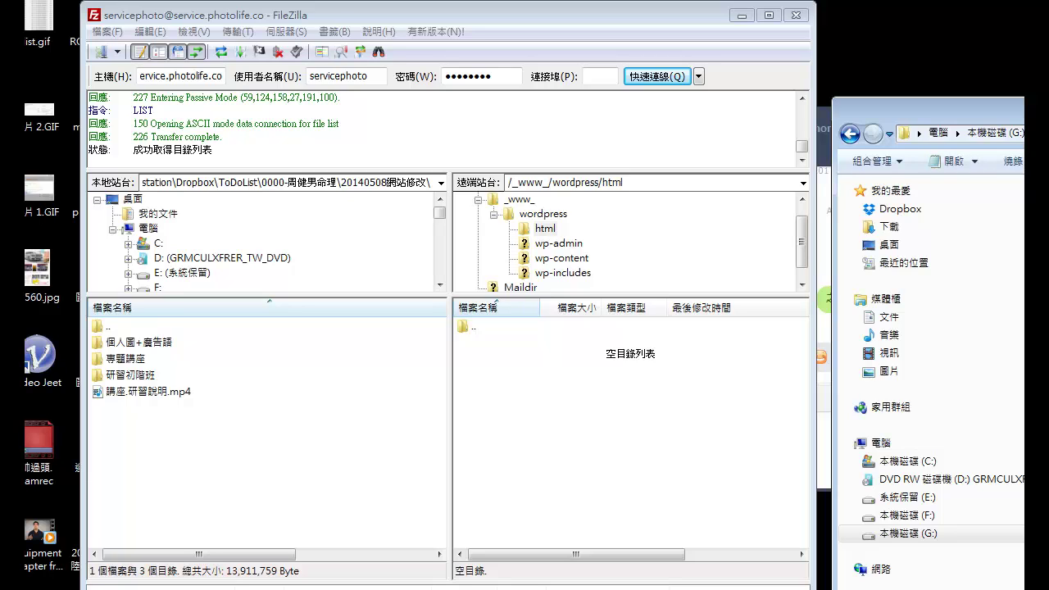
pyautogui.moveTo(1031, 105); pyautogui.dragTo(1017, 110)
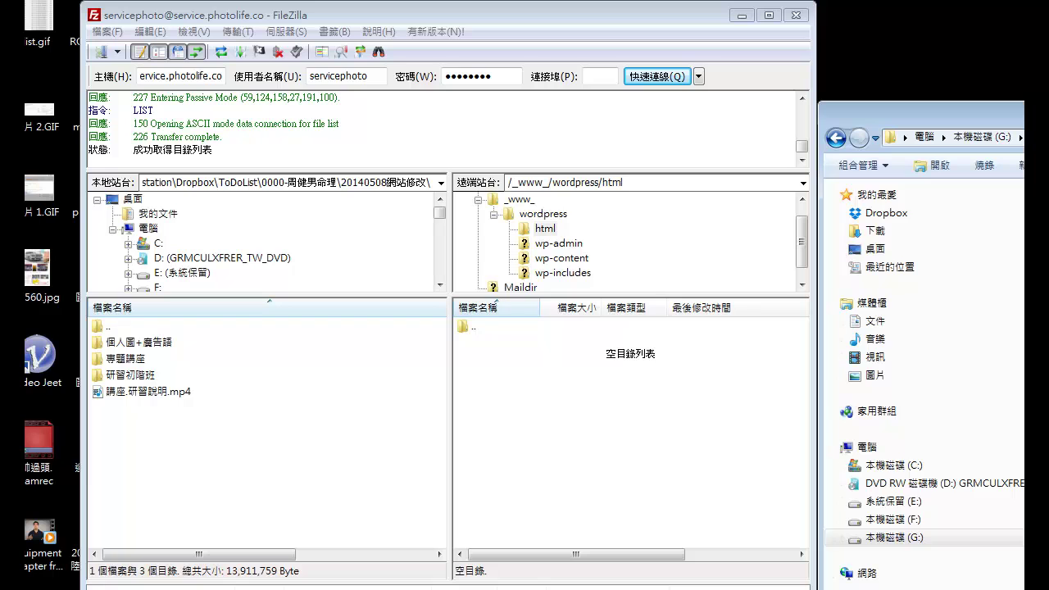
pyautogui.moveTo(1021, 226); pyautogui.dragTo(590, 424)
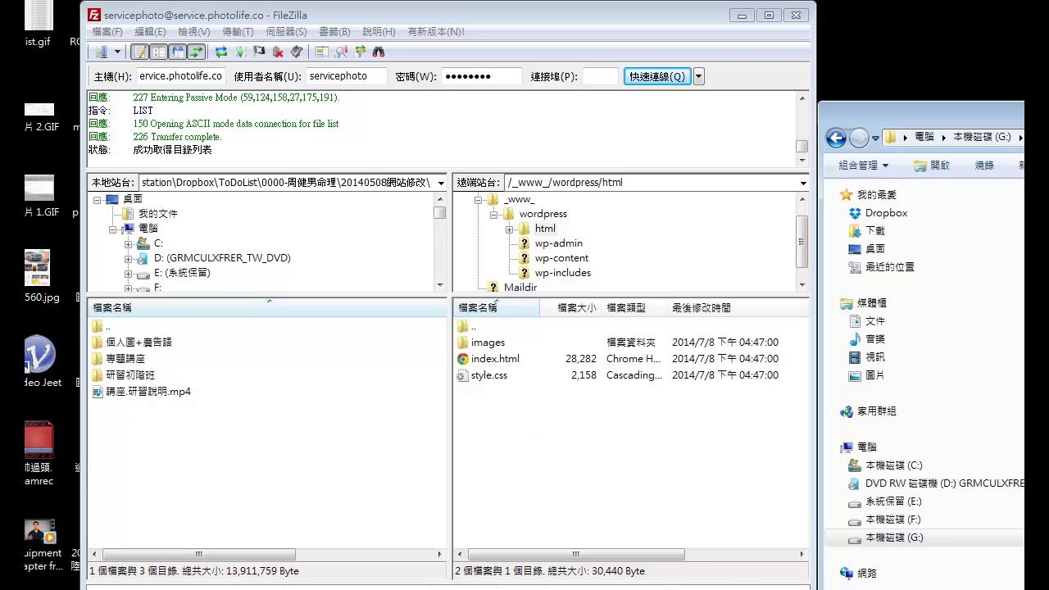
# Step: Reload the 403 Forbidden tab at service.photolife.co/html/ so the uploaded page appears
pyautogui.hotkey('alt', 'Tab')
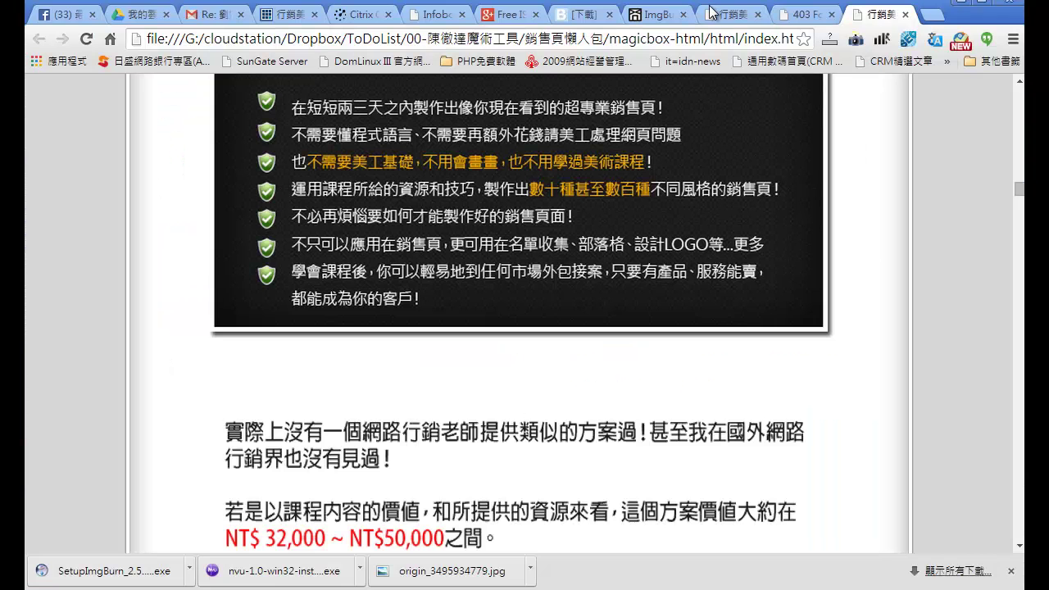
pyautogui.click(820, 16)
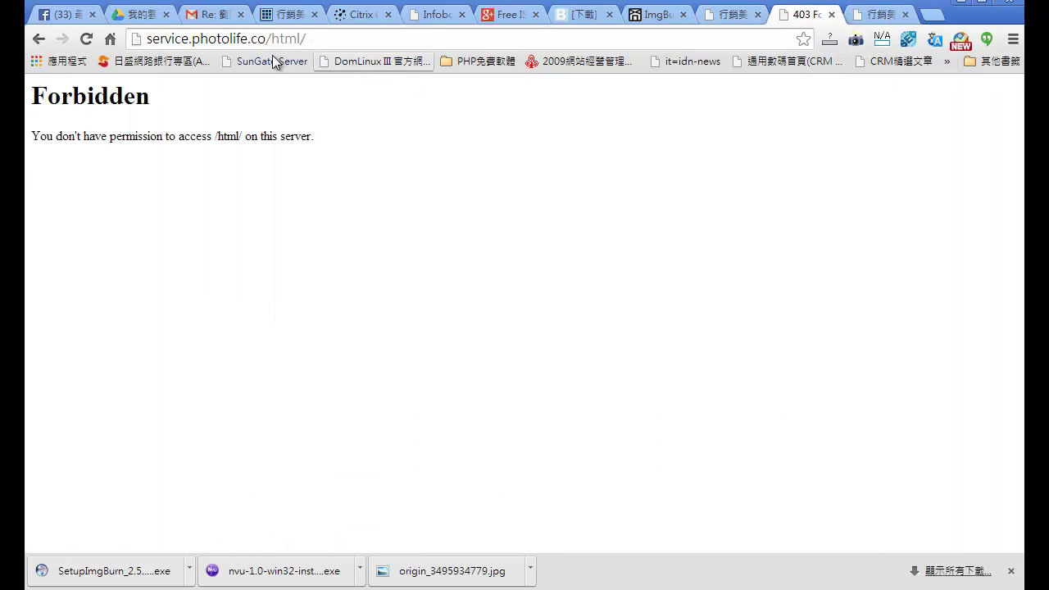
pyautogui.moveTo(148, 39); pyautogui.dragTo(249, 40)
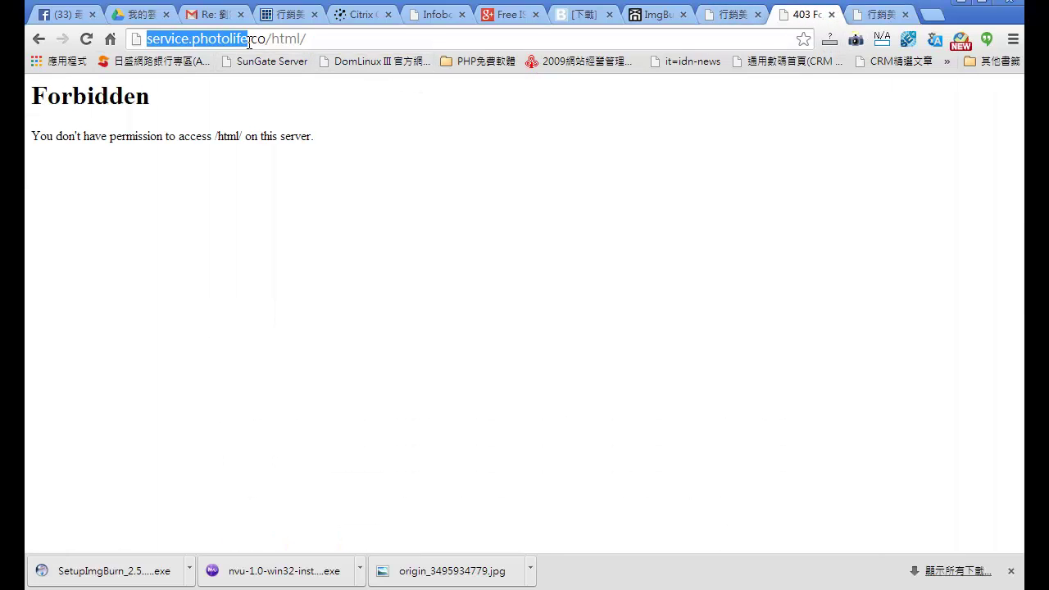
pyautogui.click(246, 41)
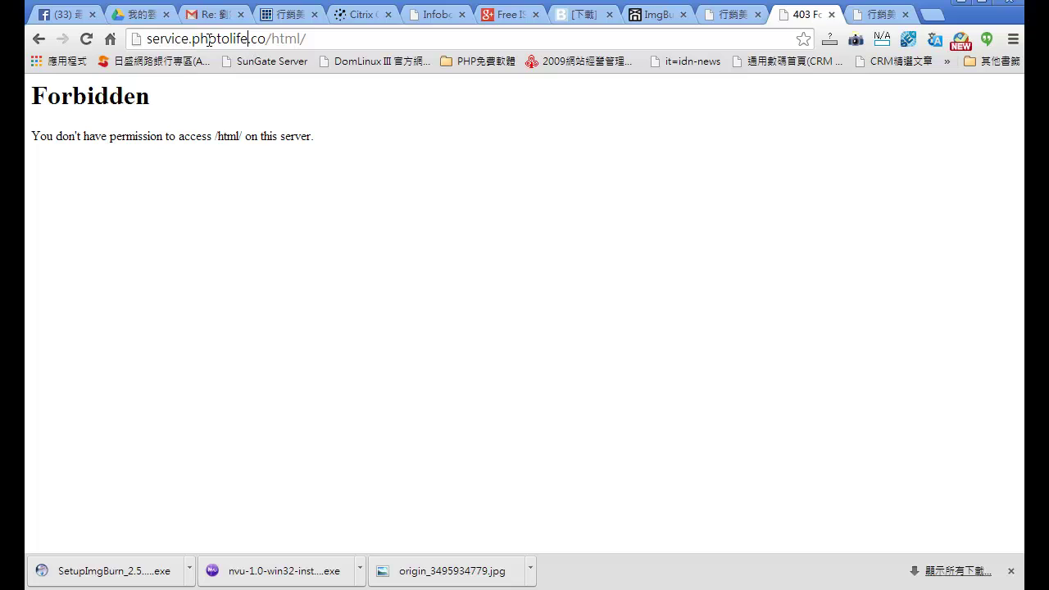
pyautogui.moveTo(270, 39); pyautogui.dragTo(146, 38)
pyautogui.click(278, 38)
pyautogui.moveTo(315, 41); pyautogui.dragTo(272, 39)
pyautogui.click(320, 39)
pyautogui.press('Return')
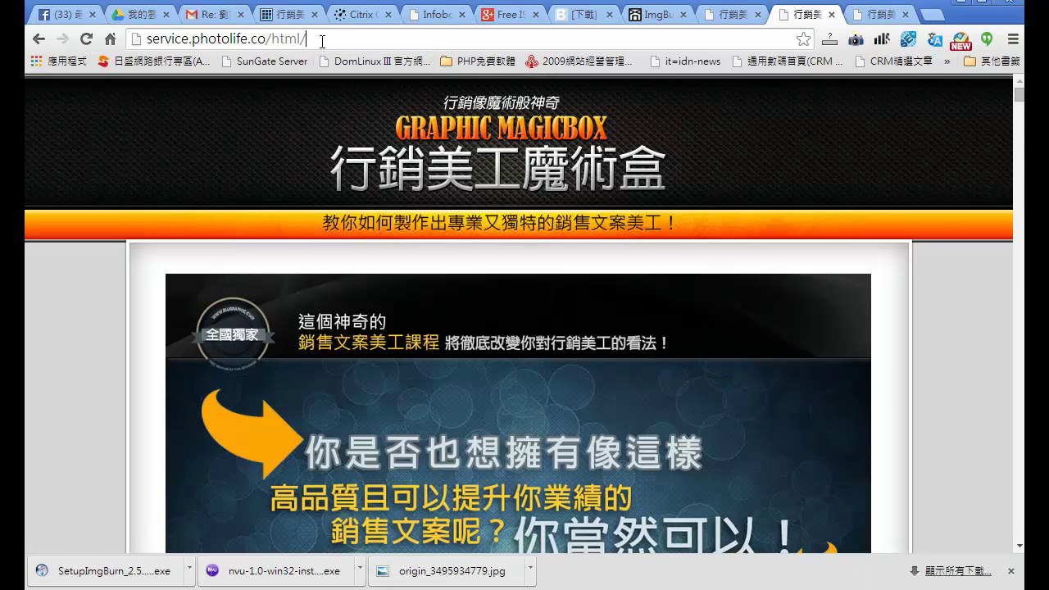
# Step: Scroll through the live Graphic Magicbox sales page to check it
pyautogui.moveTo(322, 40); pyautogui.dragTo(140, 43)
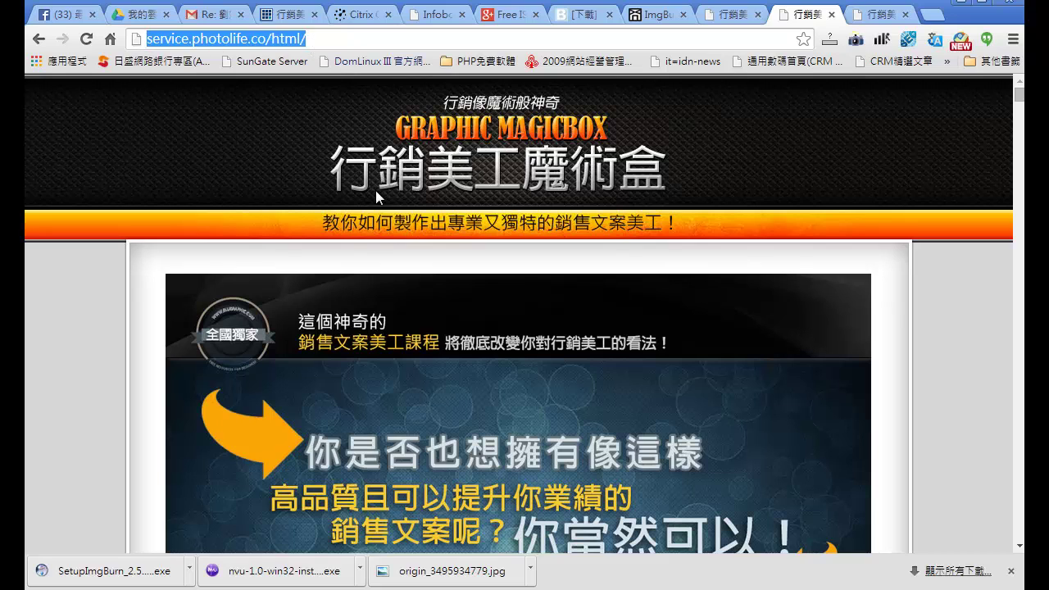
pyautogui.hotkey('alt', 'Tab')
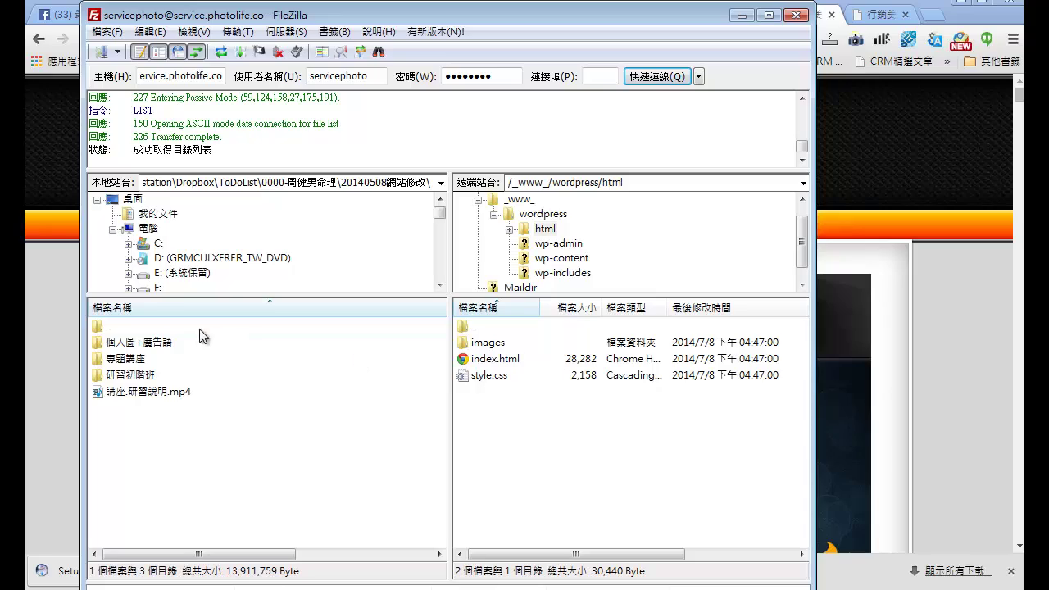
pyautogui.click(52, 313)
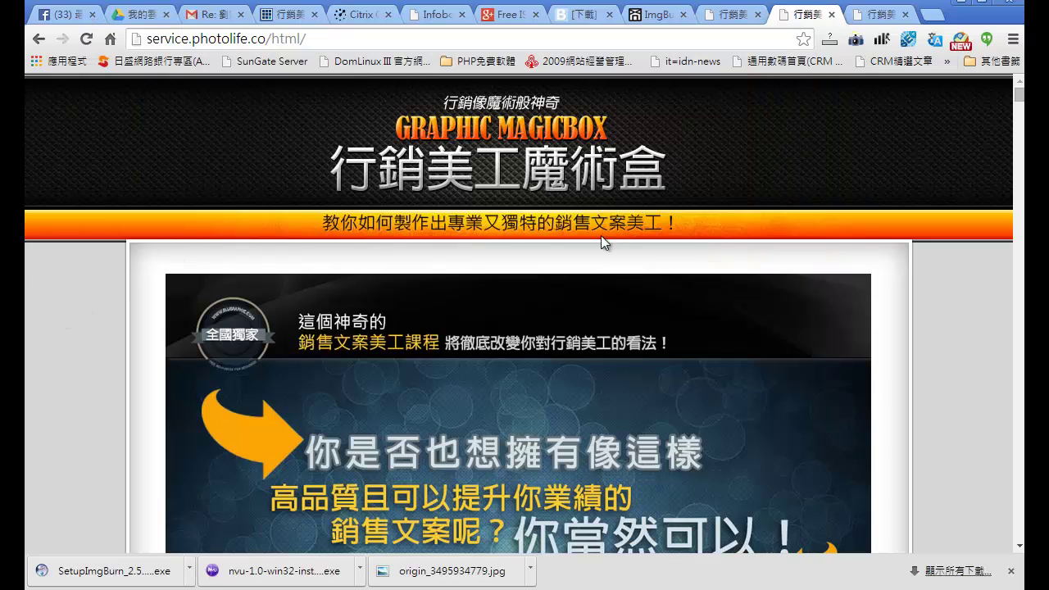
pyautogui.scroll(-10, 1019, 210)
pyautogui.scroll(10, 1019, 210)
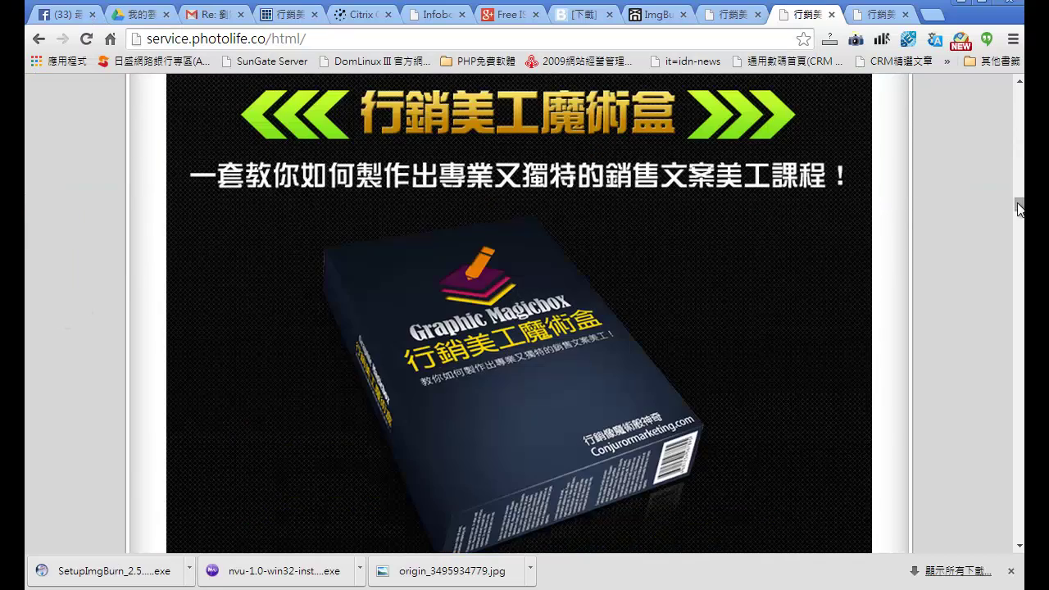
pyautogui.scroll(-6, 1020, 143)
pyautogui.scroll(2, 637, 274)
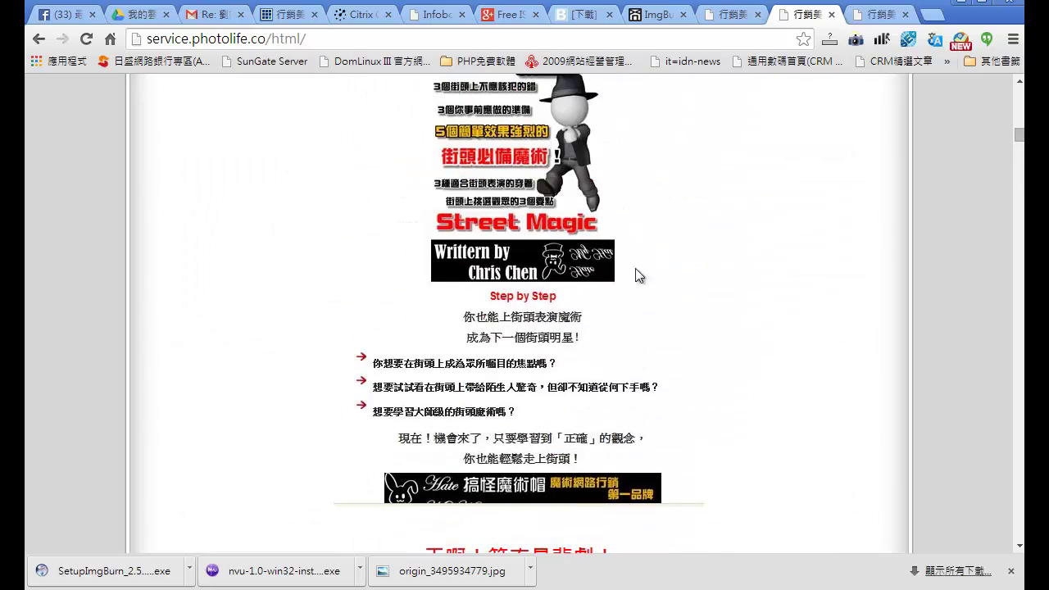
pyautogui.scroll(-7, 1020, 179)
pyautogui.scroll(-20, 1020, 178)
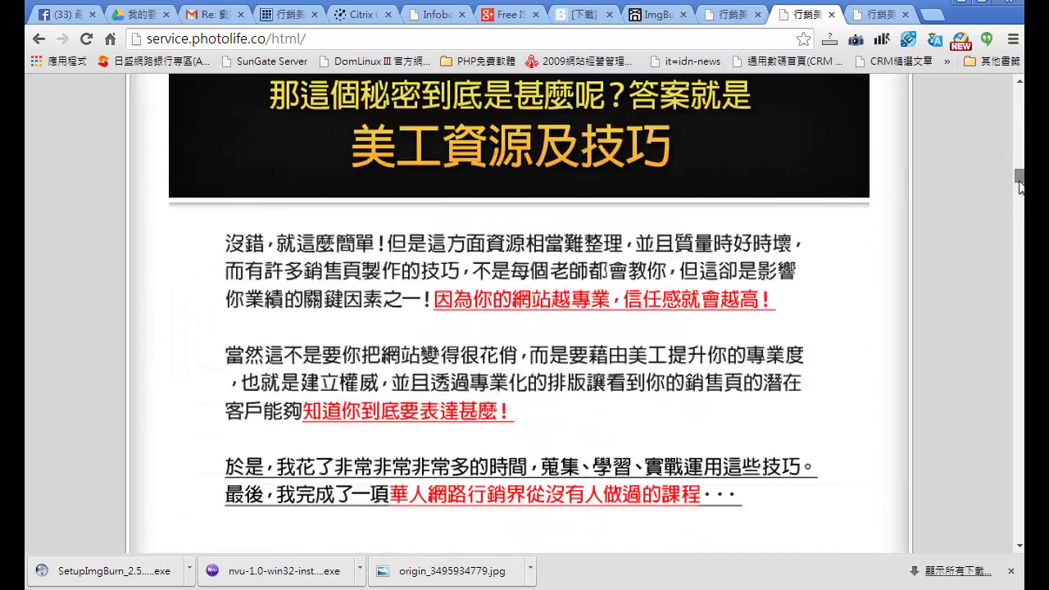
pyautogui.scroll(20, 1020, 215)
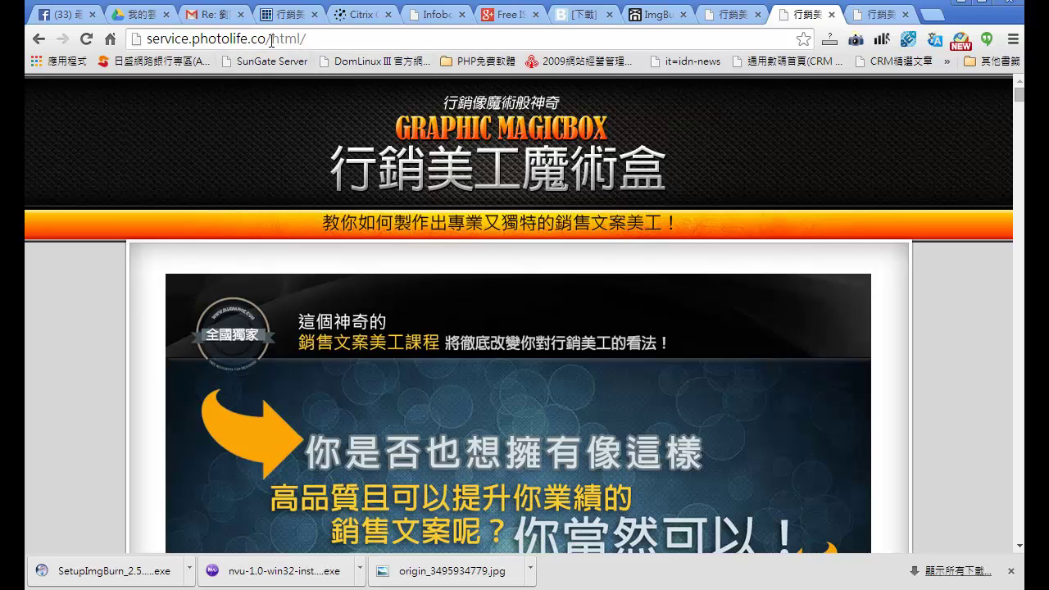
# Step: Remove html/ from the address to load the site root's WordPress setup page
pyautogui.moveTo(271, 38); pyautogui.dragTo(386, 41)
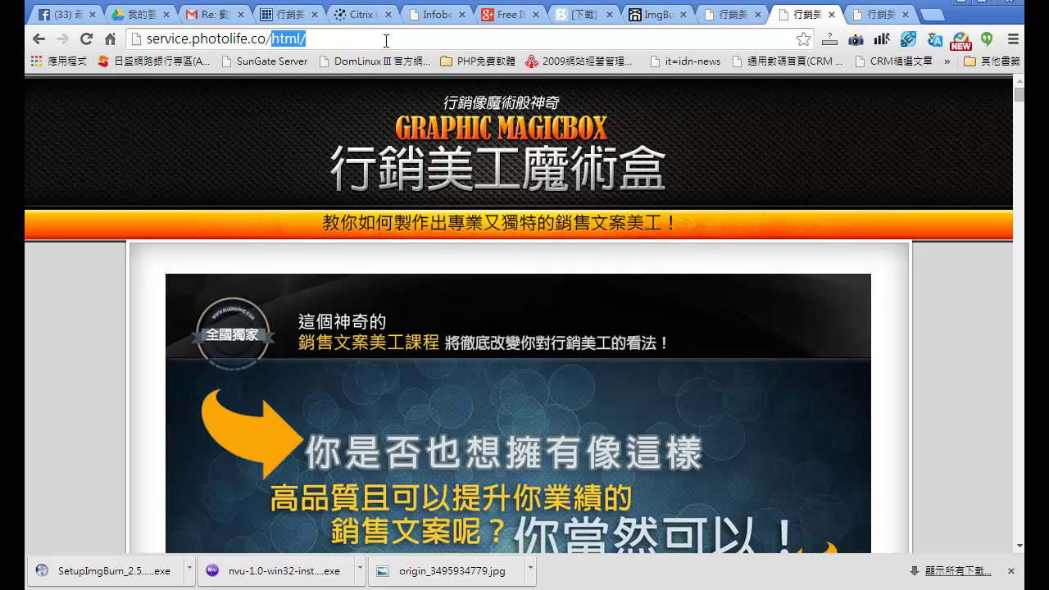
pyautogui.press('BackSpace')
pyautogui.press('Return')
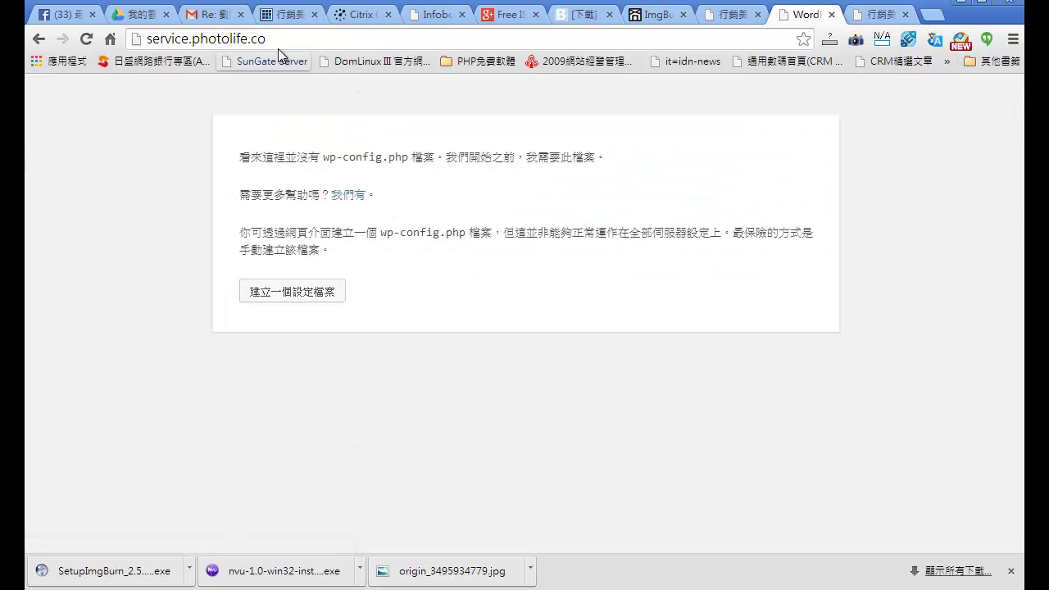
# Step: Add /html back to the address so the Magicbox page loads again, then return to FileZilla
pyautogui.click(302, 37)
pyautogui.click(304, 38)
pyautogui.write('/html/')
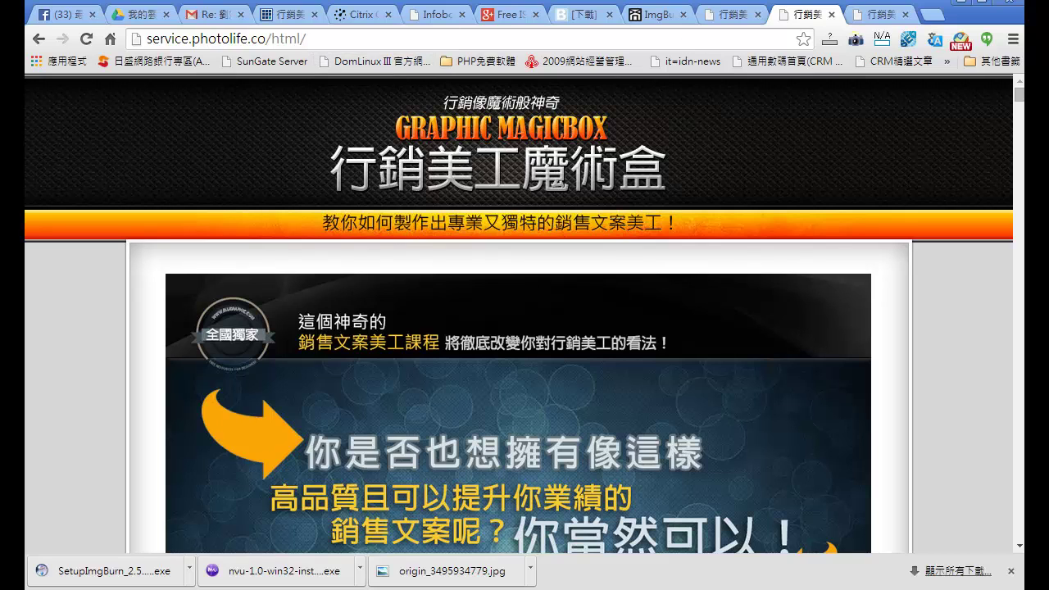
pyautogui.hotkey('alt', 'Tab')
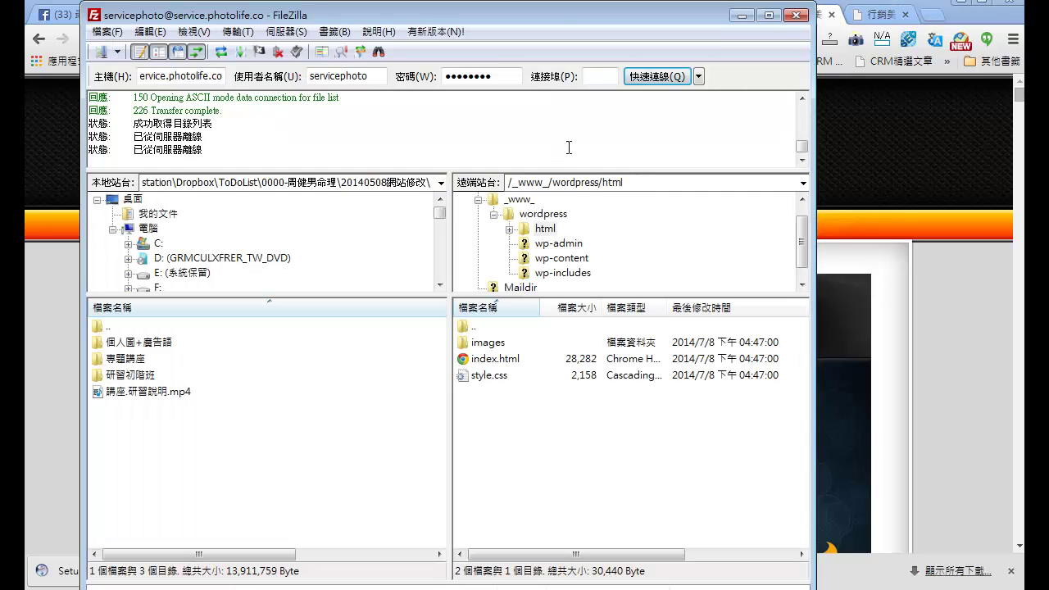
# Step: Show the remote /_www_/wordpress folder's contents, including html, wp-admin and index.php
pyautogui.moveTo(556, 24); pyautogui.dragTo(506, 27)
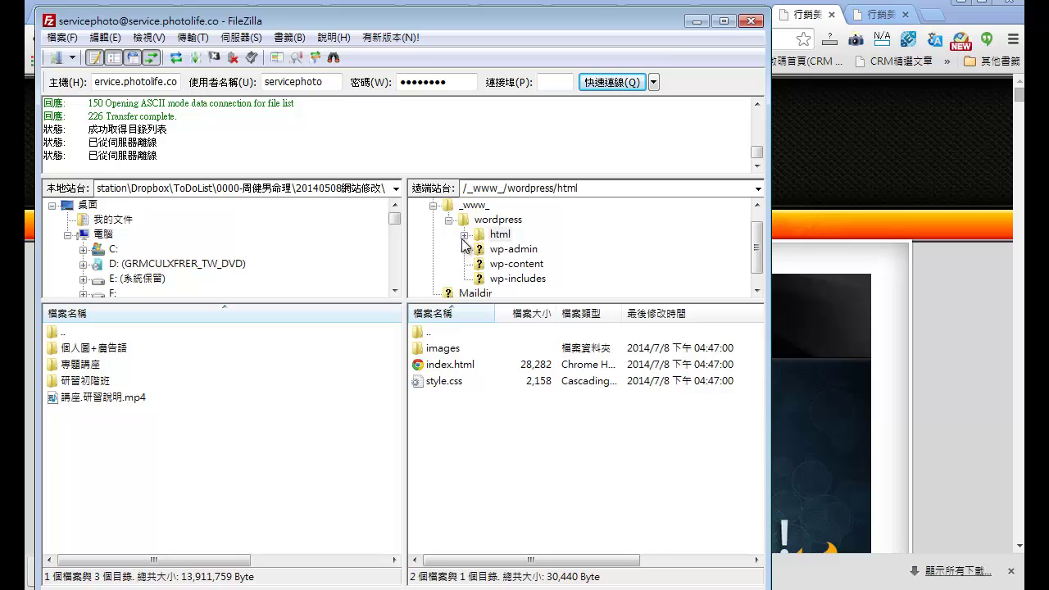
pyautogui.rightClick(538, 236)
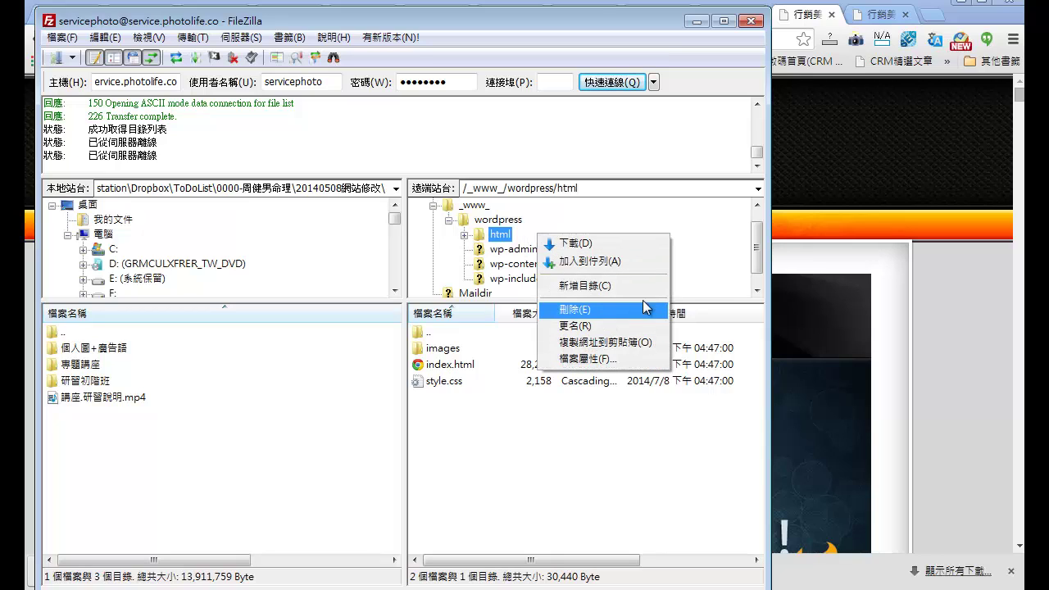
pyautogui.click(713, 263)
pyautogui.rightClick(644, 241)
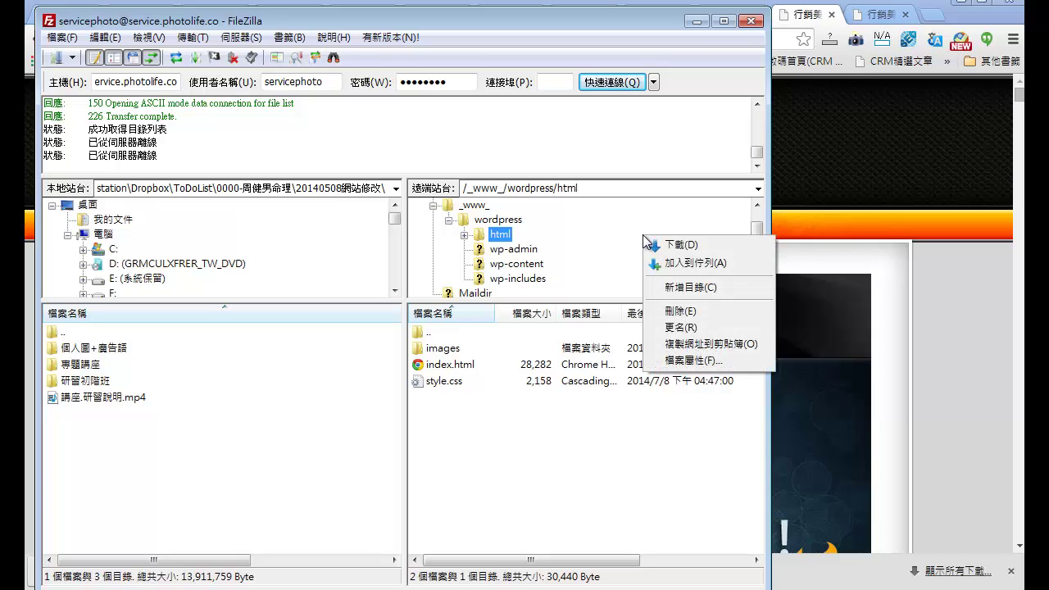
pyautogui.click(554, 379)
pyautogui.click(486, 221)
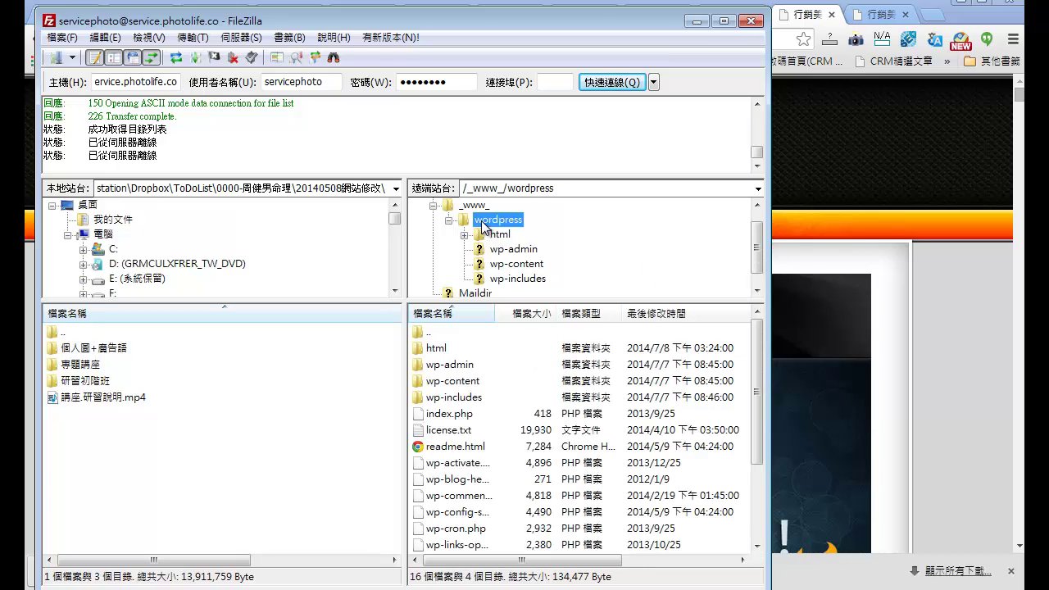